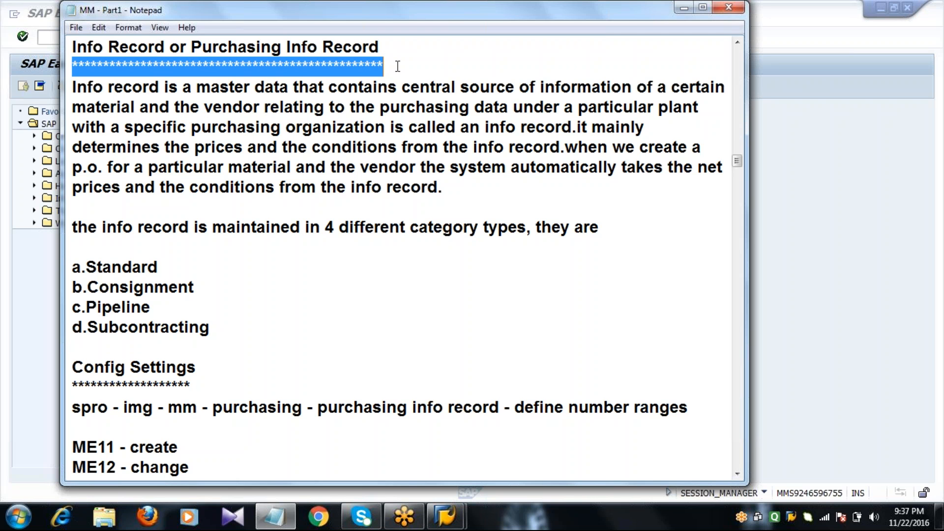
Check the notes for the Config Settings path to the purchasing info record number ranges
{"action": "double_click", "coordinate": [211, 385]}
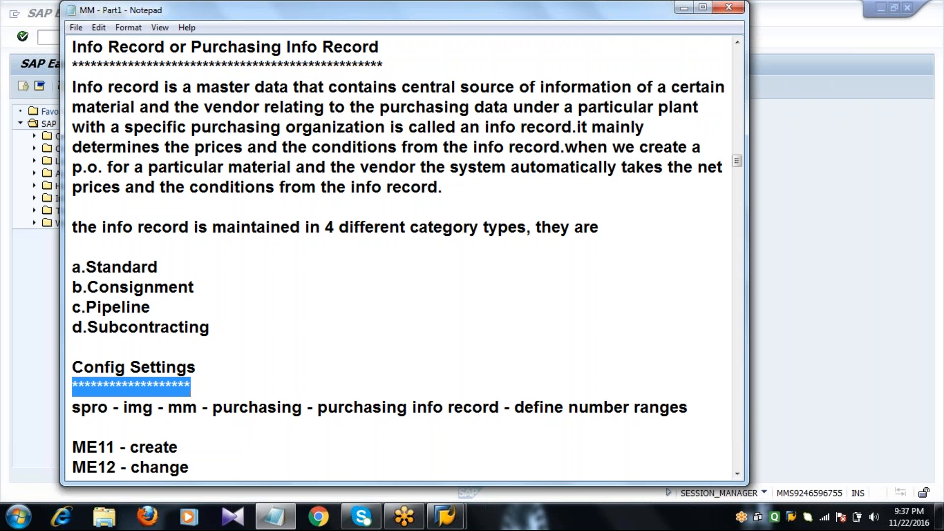
{"action": "left_click", "coordinate": [836, 320]}
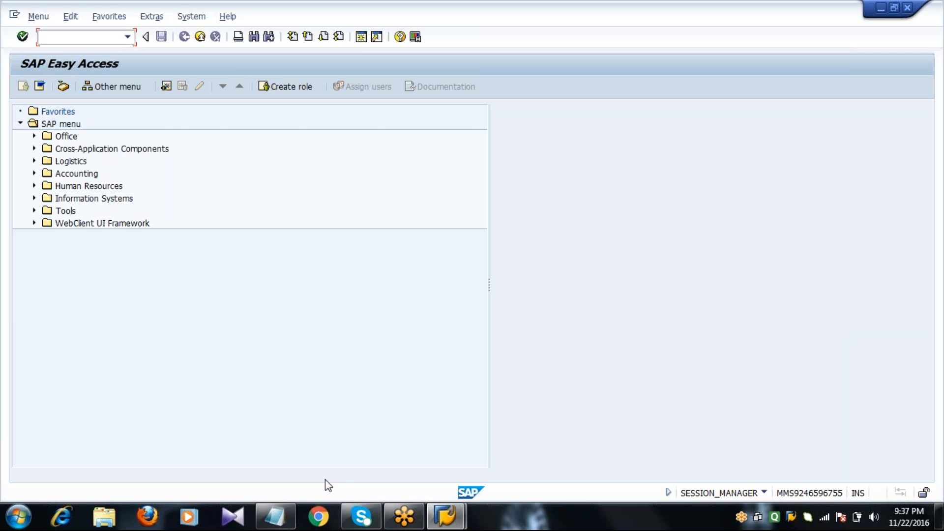
{"action": "left_click", "coordinate": [275, 516]}
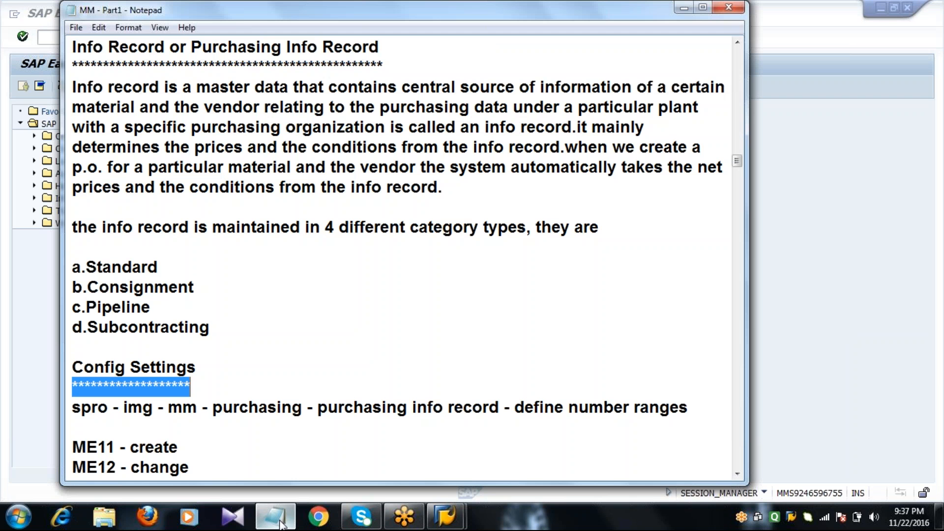
{"action": "double_click", "coordinate": [696, 411]}
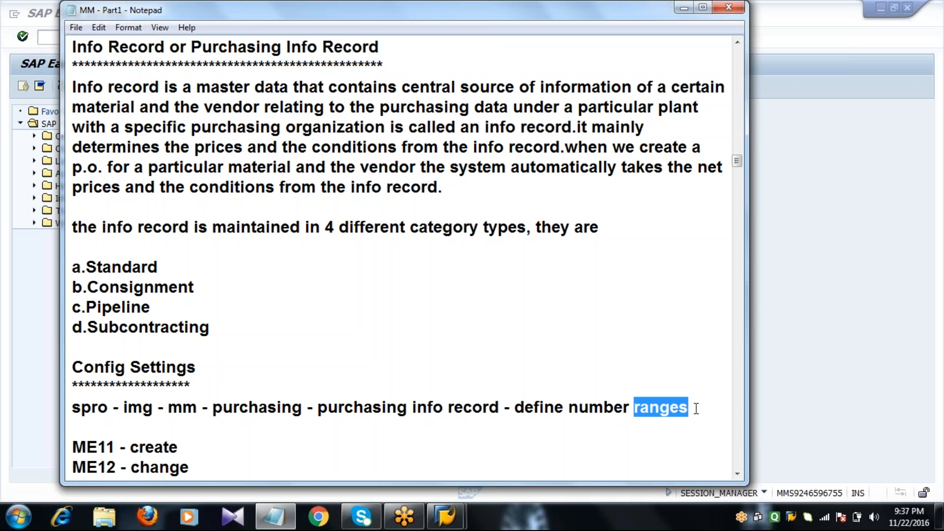
{"action": "left_click", "coordinate": [696, 409]}
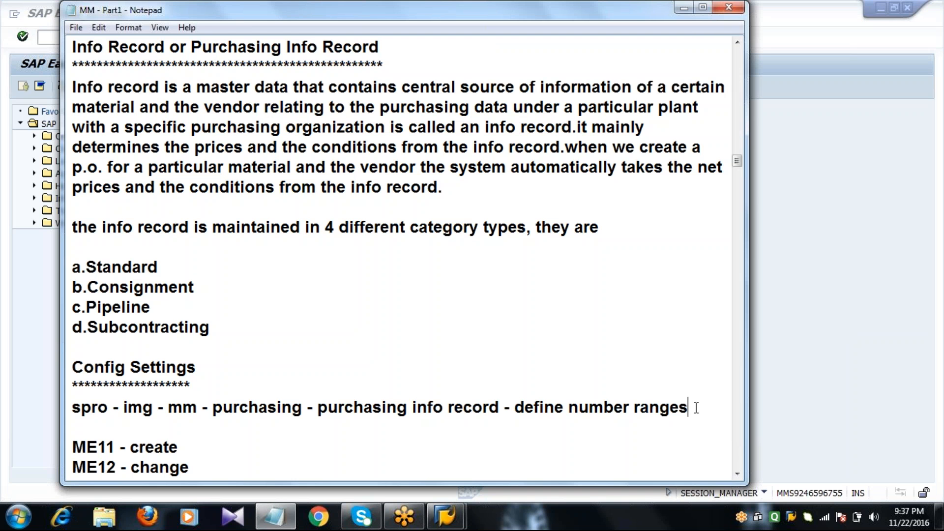
Switch to SAP, run transaction SPRO and display the SAP Reference IMG
{"action": "left_click", "coordinate": [837, 304]}
{"action": "left_click", "coordinate": [99, 36]}
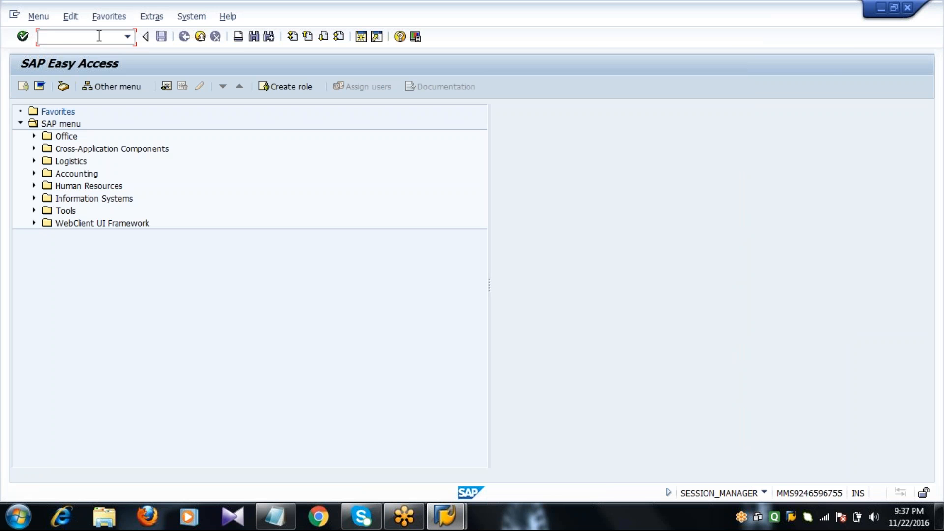
{"action": "type", "text": "SPRO"}
{"action": "key", "text": "Return"}
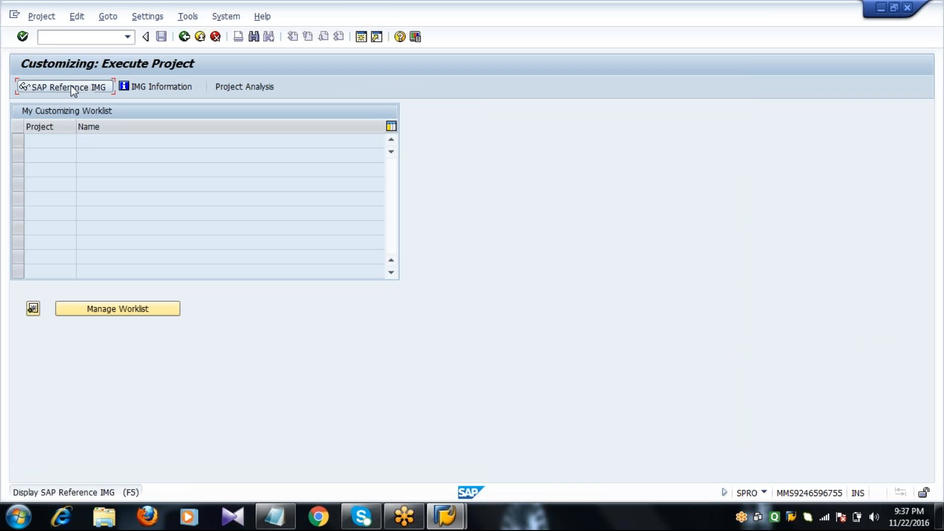
{"action": "left_click", "coordinate": [73, 89]}
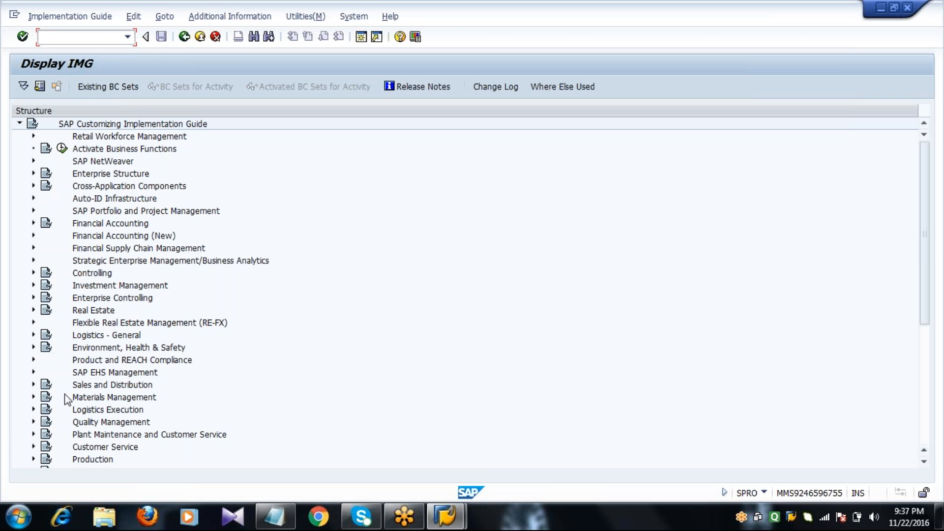
Execute Define Number Ranges under Materials Management, Purchasing, Purchasing Info Record in the IMG structure
{"action": "left_click", "coordinate": [33, 397]}
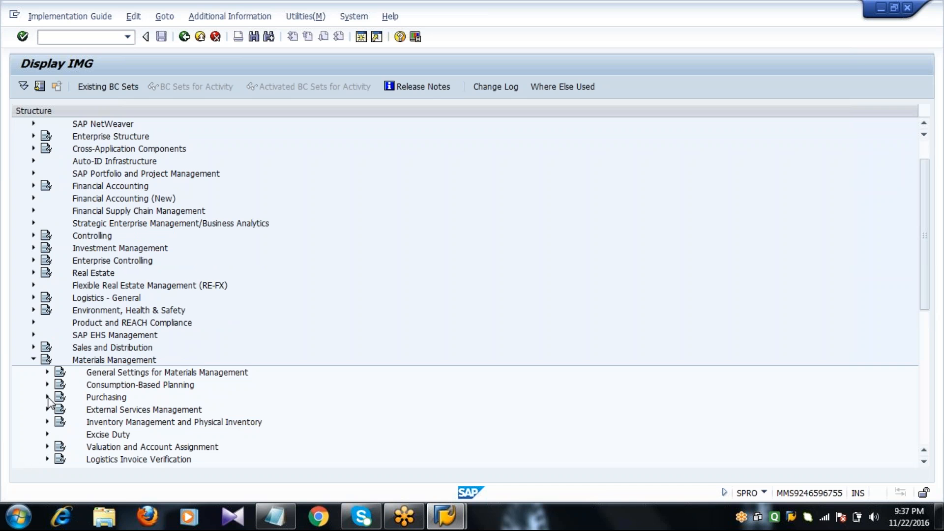
{"action": "left_click", "coordinate": [47, 396]}
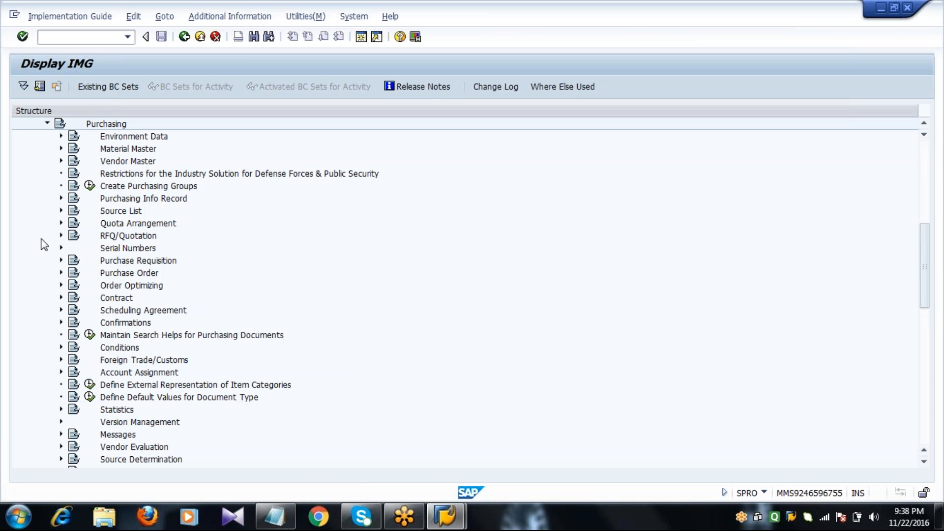
{"action": "left_click", "coordinate": [61, 197]}
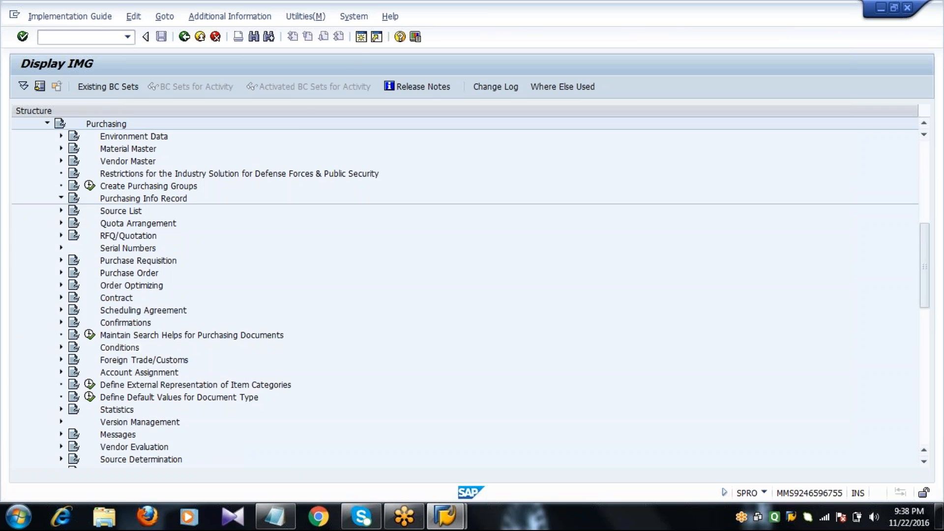
{"action": "left_click", "coordinate": [139, 210]}
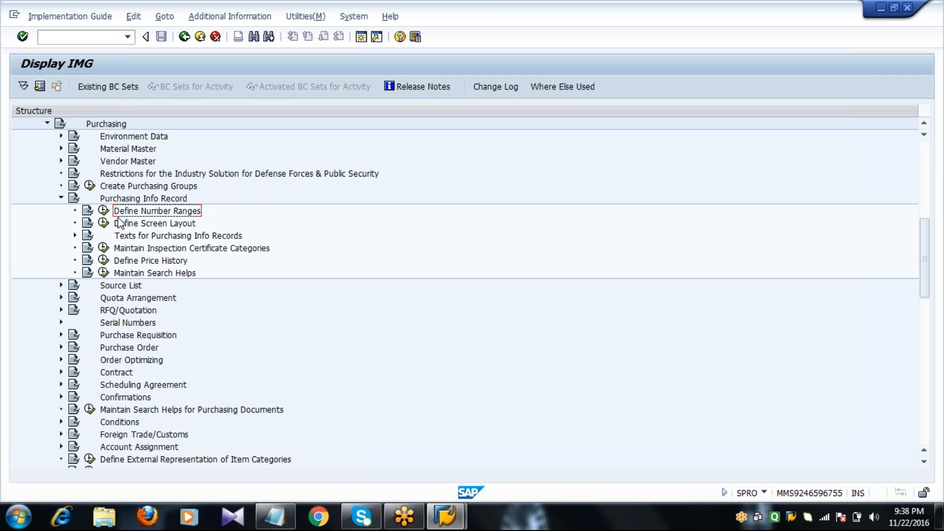
{"action": "left_click", "coordinate": [103, 210]}
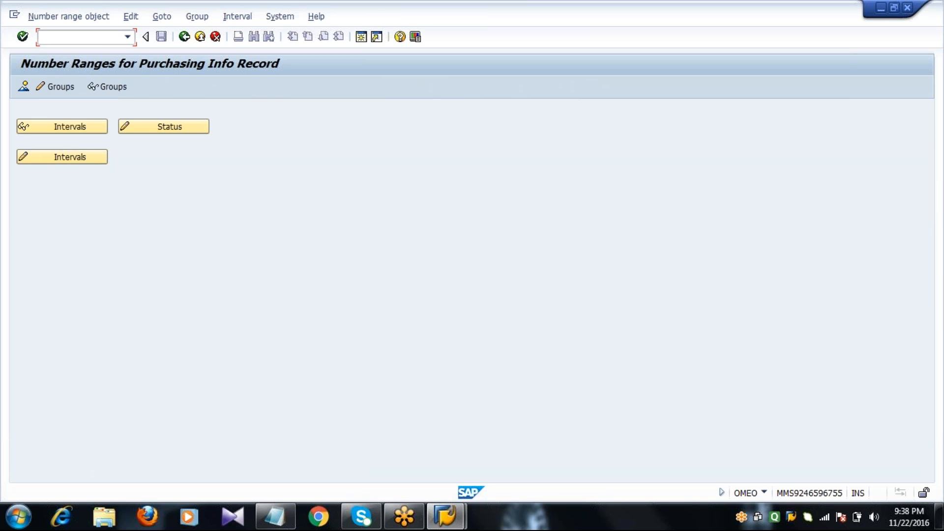
Open the number range groups for maintenance and start a new group with the text "Number Ranges for Info Record for Stock Items"
{"action": "left_click", "coordinate": [59, 89]}
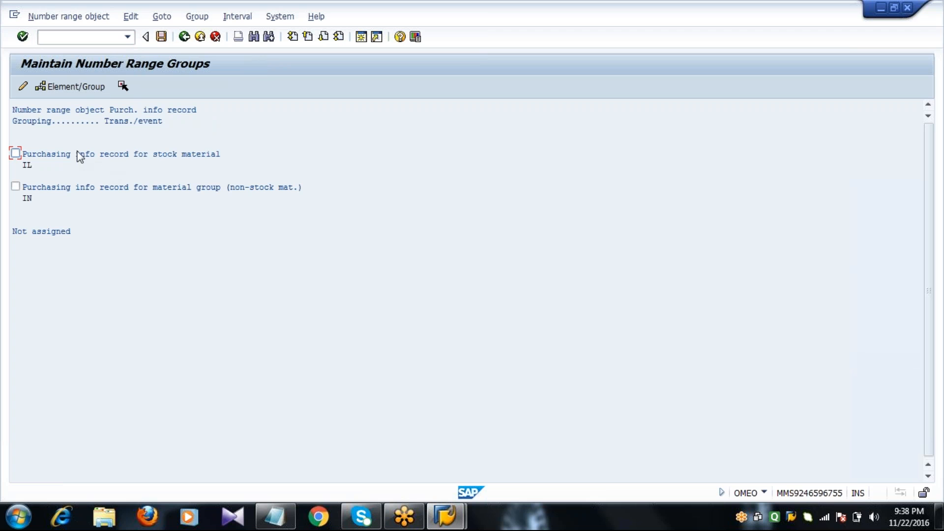
{"action": "left_click", "coordinate": [98, 37]}
{"action": "left_click", "coordinate": [199, 20]}
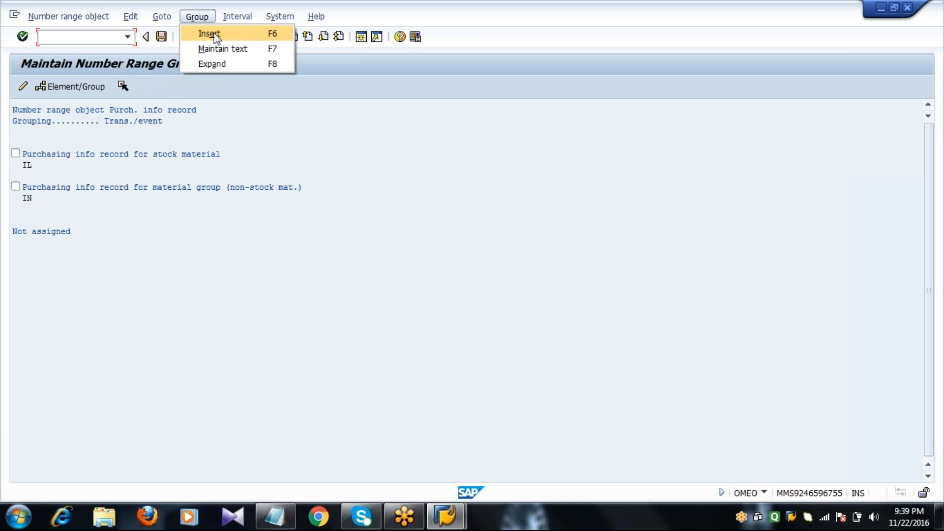
{"action": "left_click", "coordinate": [210, 34]}
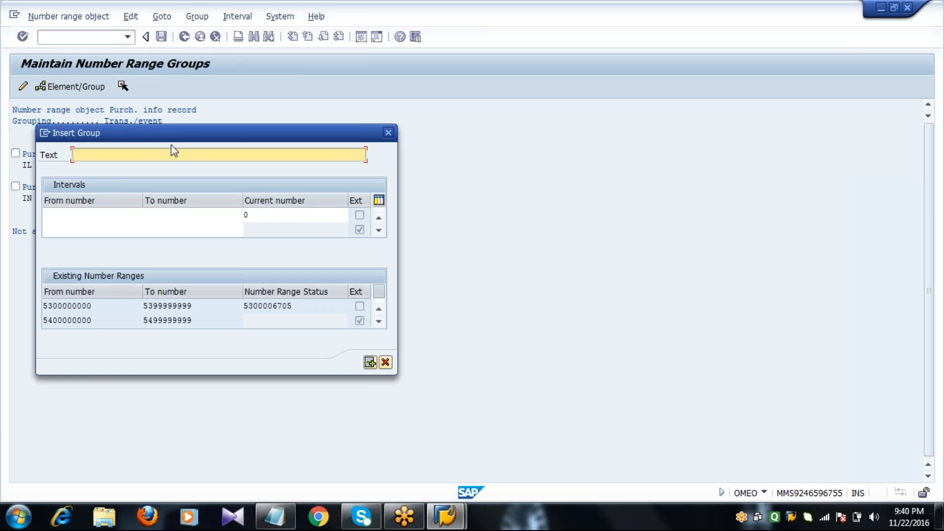
{"action": "left_click_drag", "start_coordinate": [177, 135], "coordinate": [231, 164]}
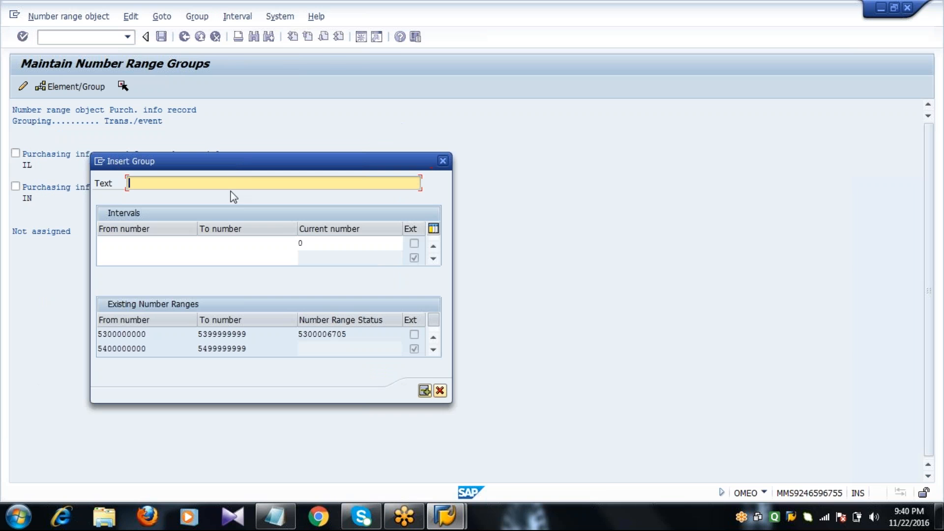
{"action": "type", "text": "Number Ranges for I"}
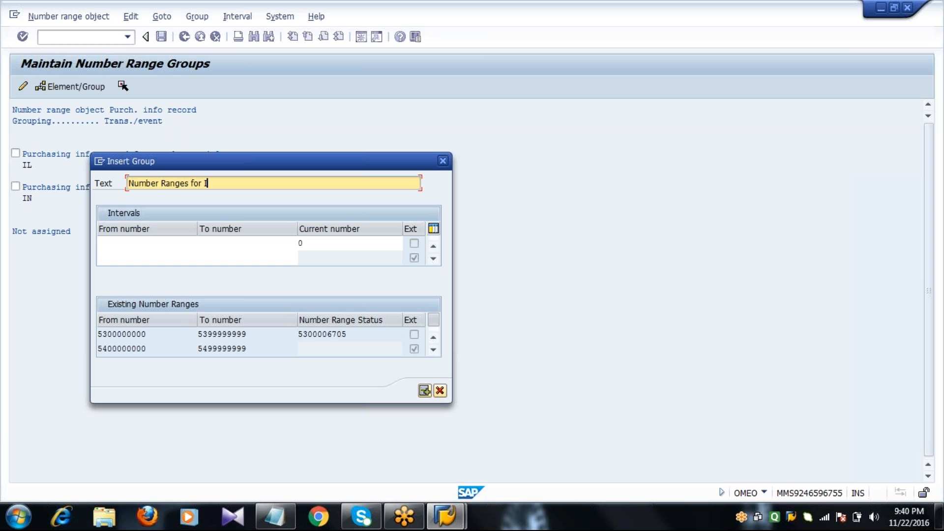
{"action": "type", "text": "nfo Record for Stock Items"}
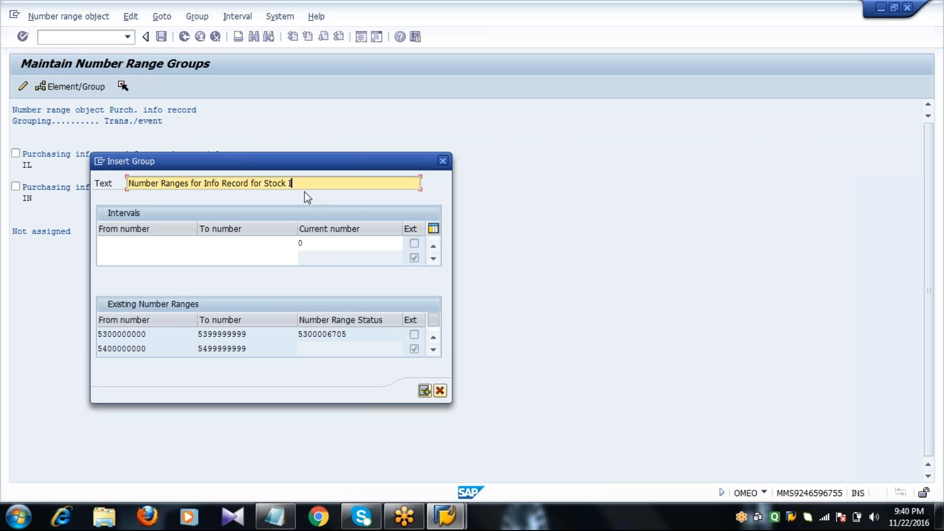
Set the stock items group's interval from 1 to 100000 using the free intervals, and insert the group
{"action": "left_click", "coordinate": [173, 246]}
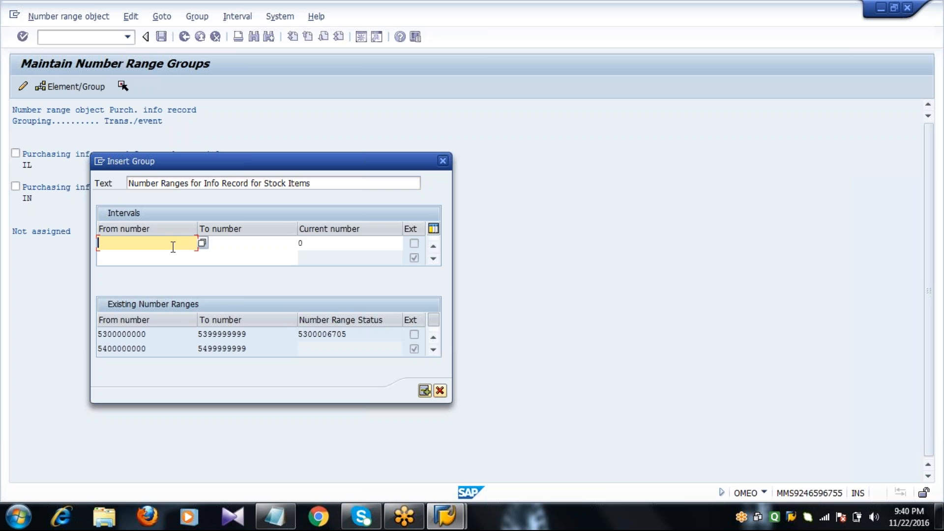
{"action": "left_click", "coordinate": [204, 247]}
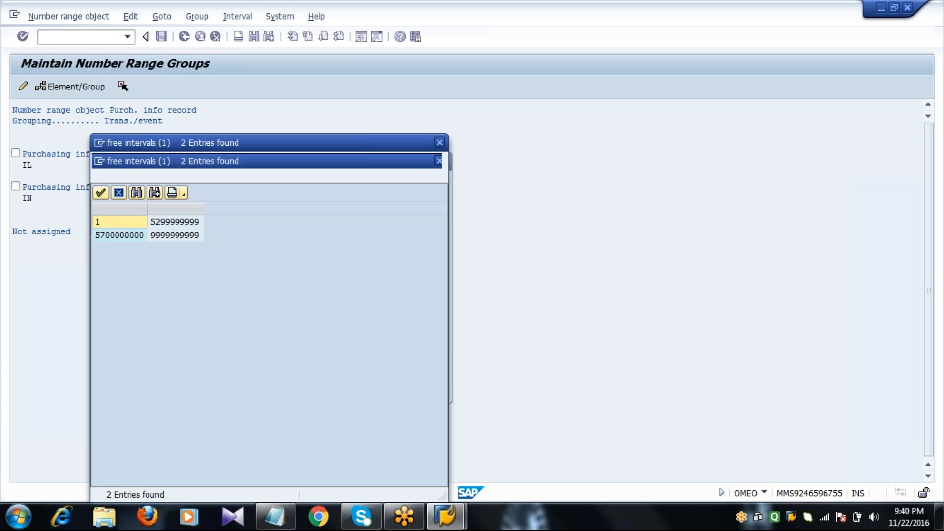
{"action": "double_click", "coordinate": [128, 222]}
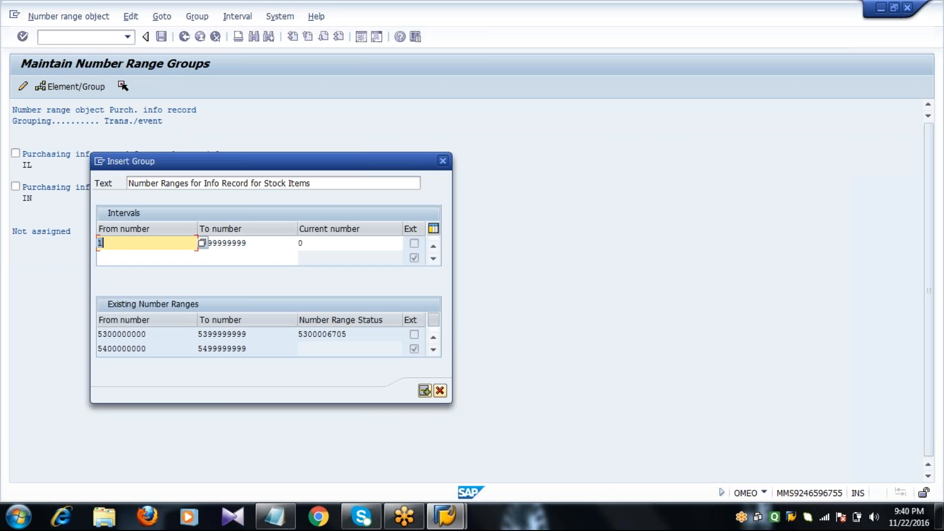
{"action": "key", "text": "Tab"}
{"action": "type", "text": "100000"}
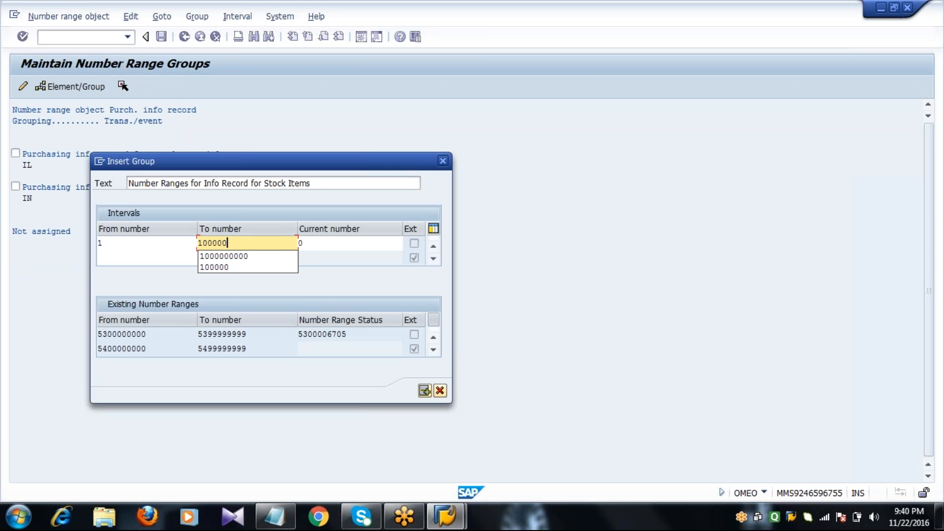
{"action": "left_click", "coordinate": [221, 271]}
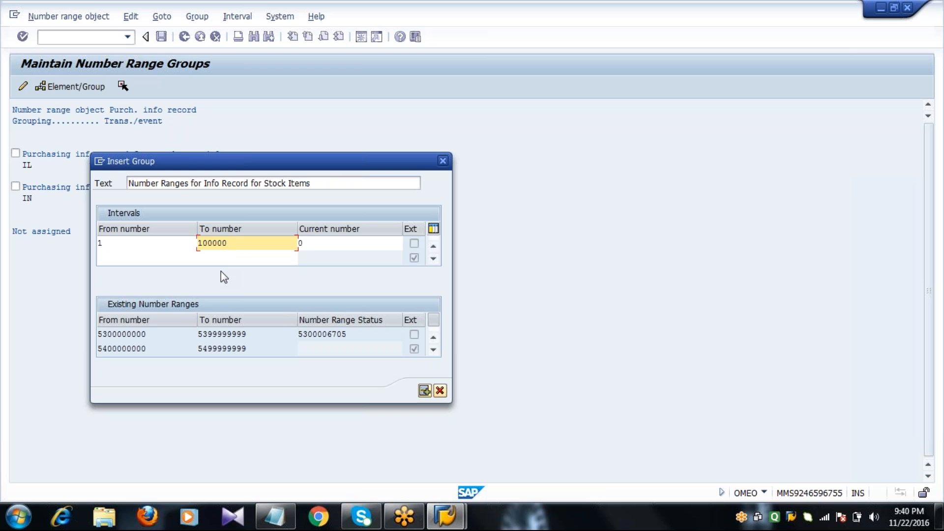
{"action": "key", "text": "Return"}
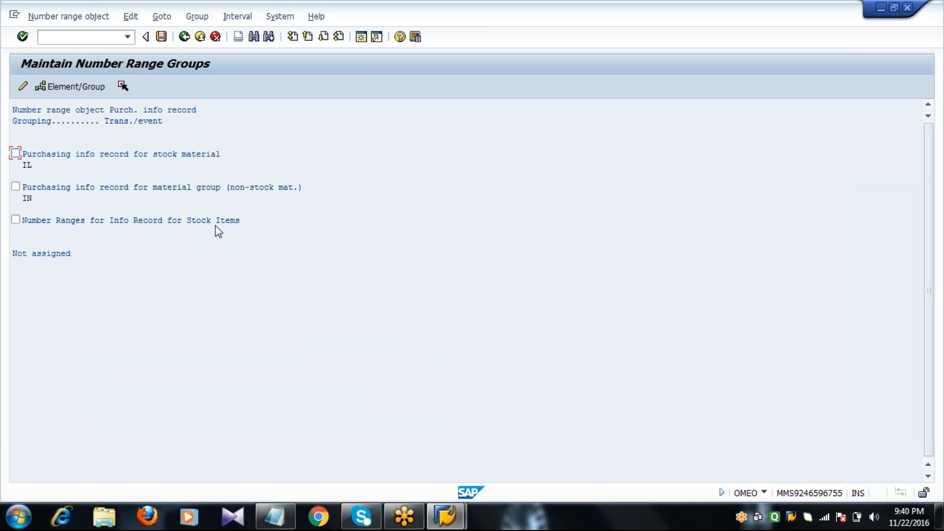
Assign element IL to the group "Number Ranges for Info Record for Stock Items"
{"action": "left_click", "coordinate": [28, 166]}
{"action": "left_click", "coordinate": [123, 188]}
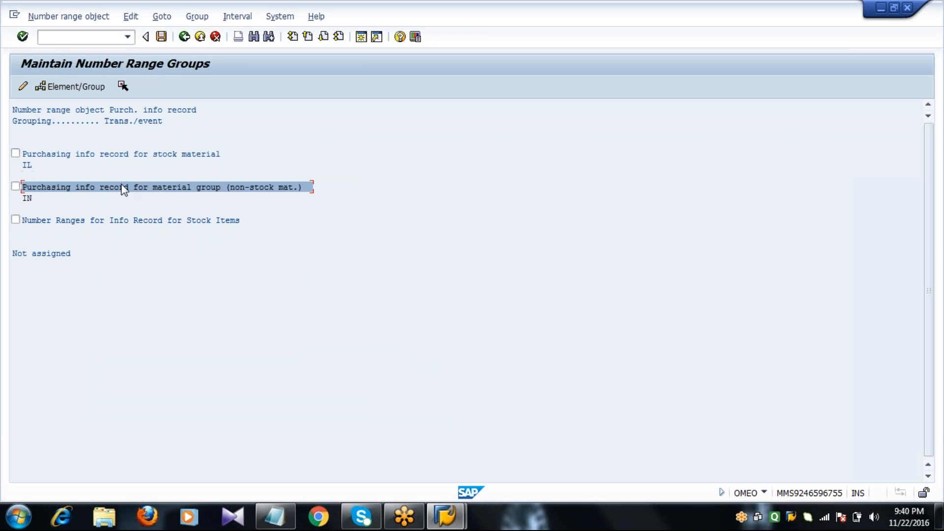
{"action": "left_click", "coordinate": [76, 175]}
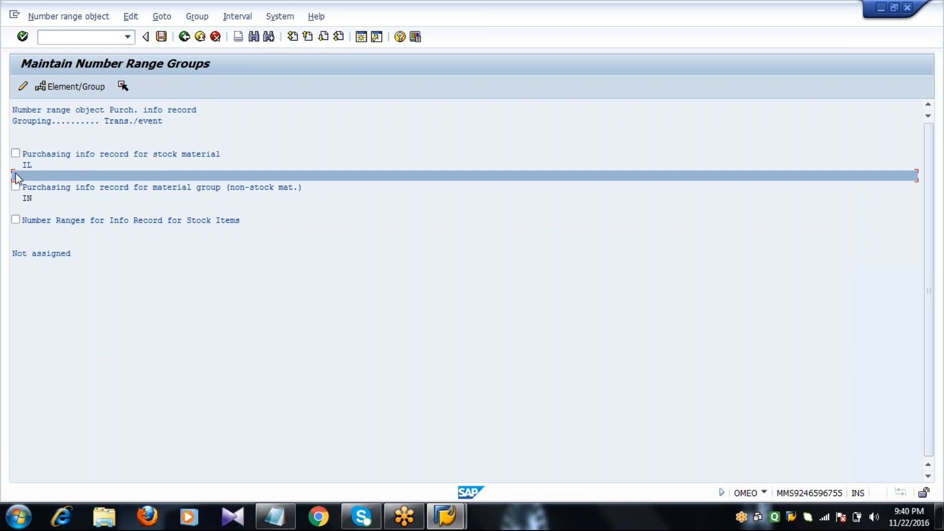
{"action": "left_click", "coordinate": [15, 220]}
{"action": "left_click", "coordinate": [61, 89]}
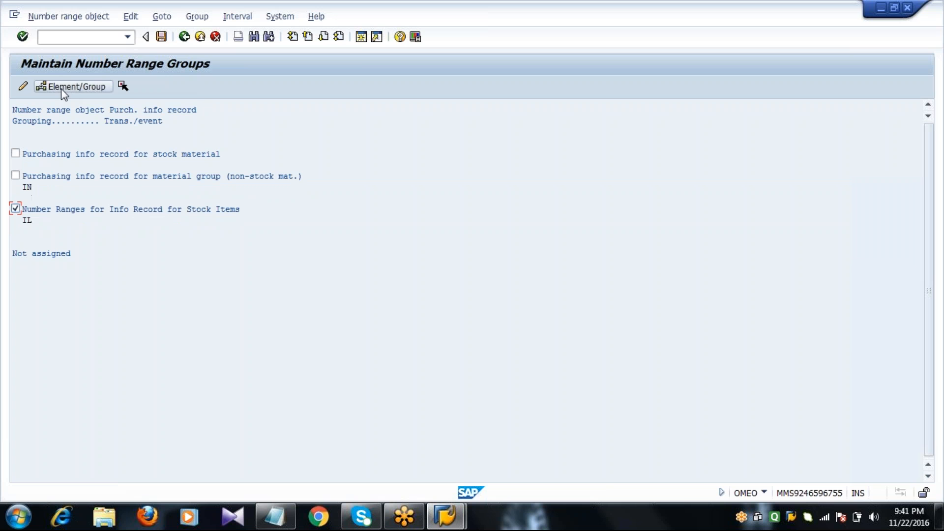
{"action": "left_click", "coordinate": [177, 234]}
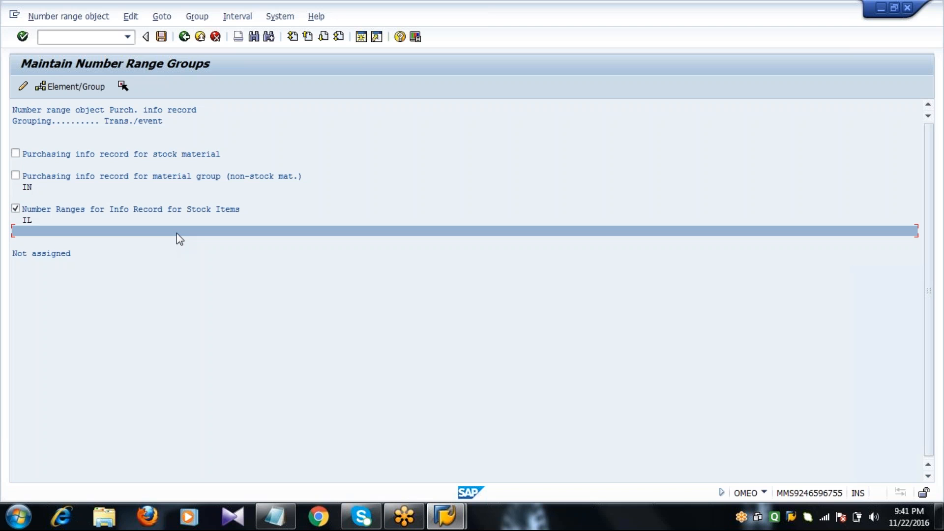
Start another number range group with the text "Number Ranges for Info Record for Non Stock Items"
{"action": "left_click", "coordinate": [198, 17]}
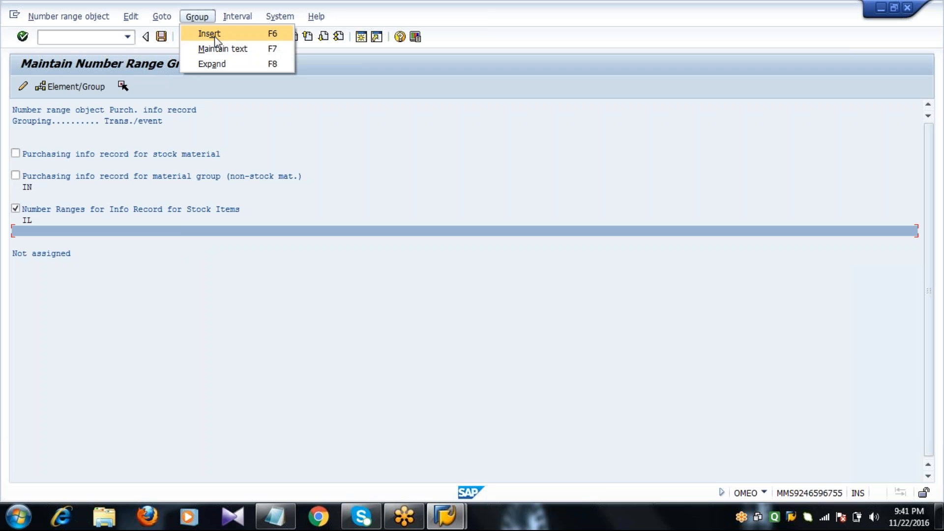
{"action": "left_click", "coordinate": [213, 34]}
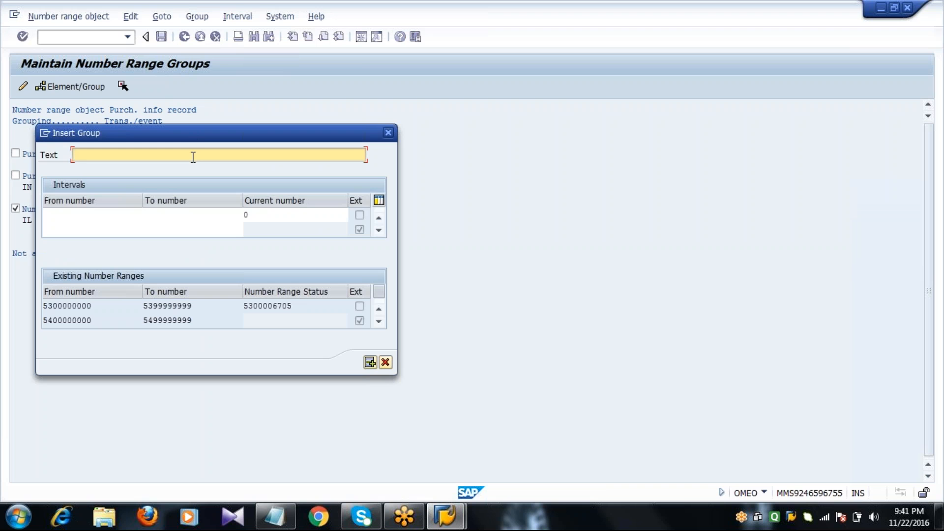
{"action": "type", "text": "Number Ranges for Info "}
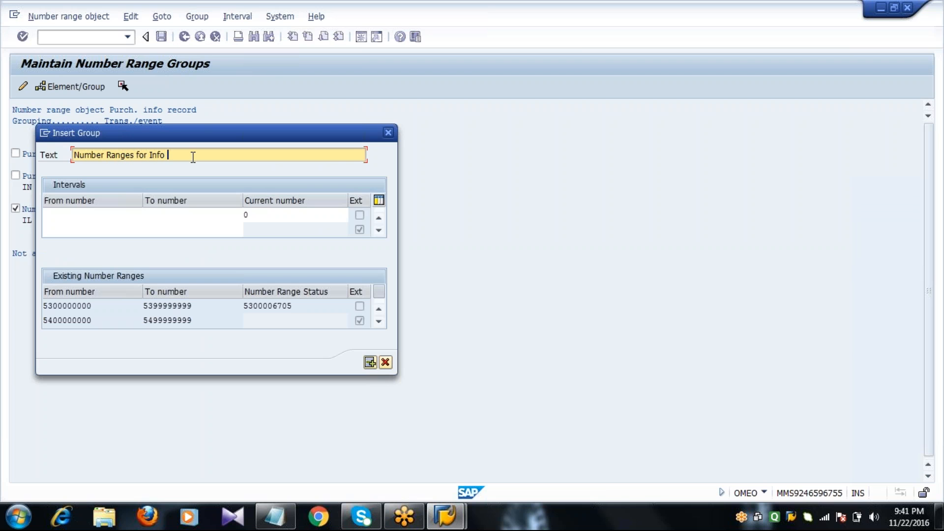
{"action": "type", "text": "Record for Non Stock Items"}
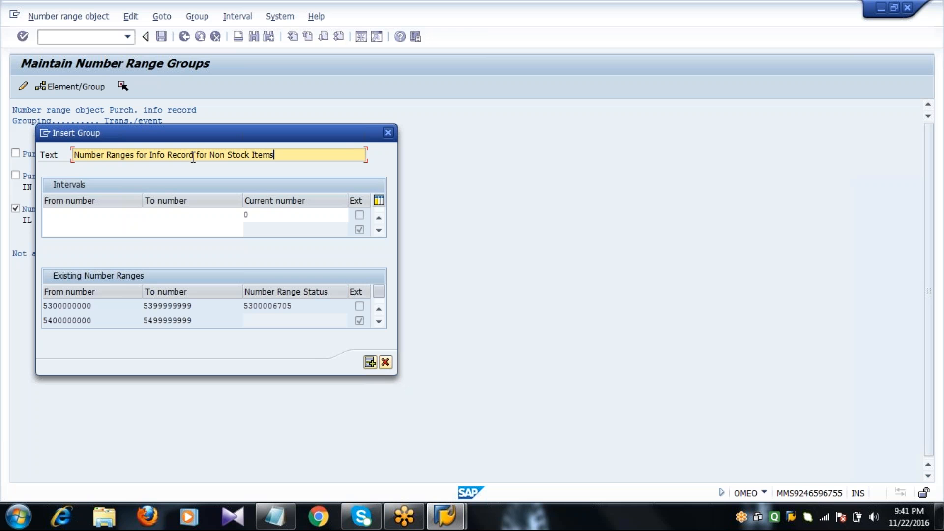
Set the non-stock items group's interval from 1 to 100000 using the free intervals, and insert the group
{"action": "left_click", "coordinate": [117, 215]}
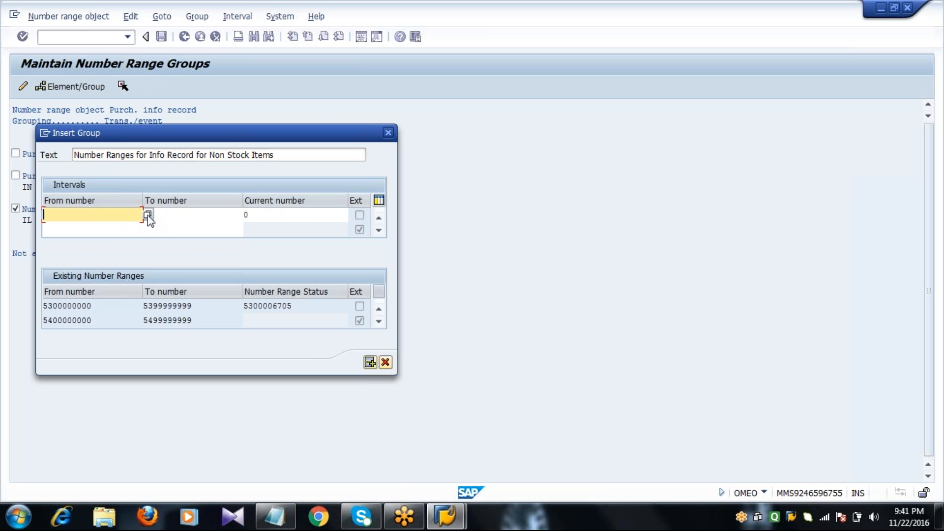
{"action": "left_click", "coordinate": [148, 215]}
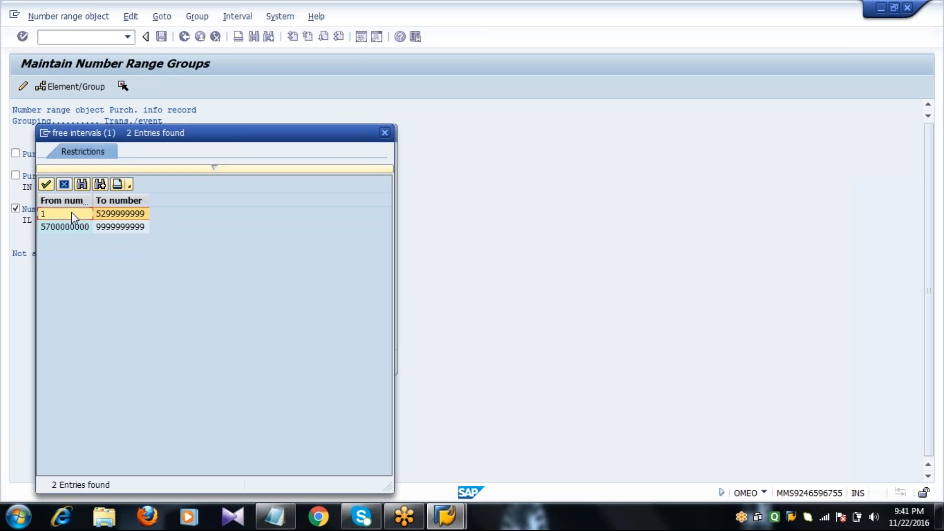
{"action": "double_click", "coordinate": [72, 211]}
{"action": "key", "text": "Tab"}
{"action": "type", "text": "10"}
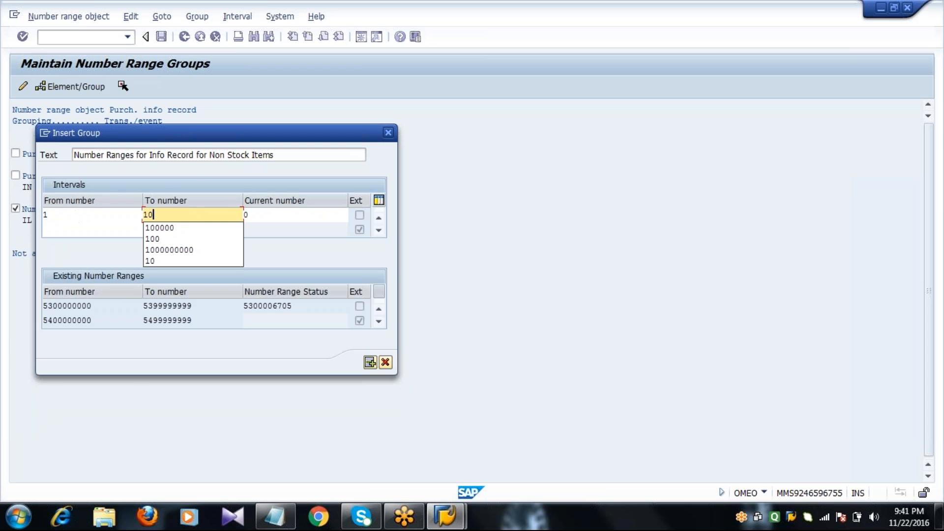
{"action": "type", "text": "0000"}
{"action": "key", "text": "Return"}
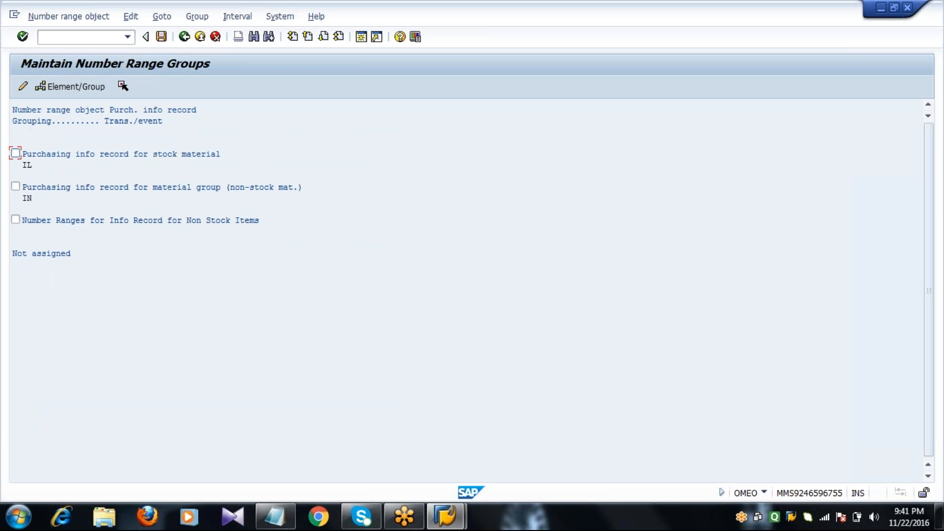
Assign element IN to the group "Number Ranges for Info Record for Non Stock Items"
{"action": "left_click", "coordinate": [117, 235]}
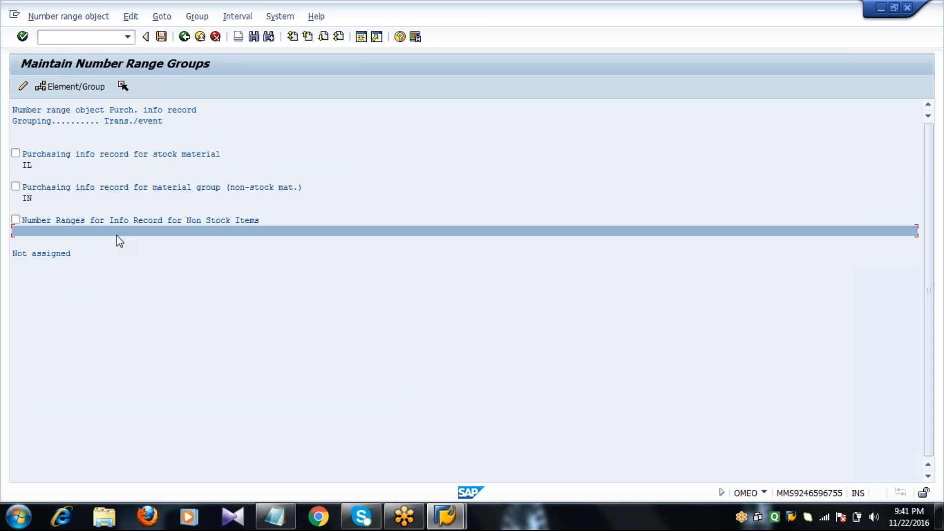
{"action": "left_click", "coordinate": [28, 199]}
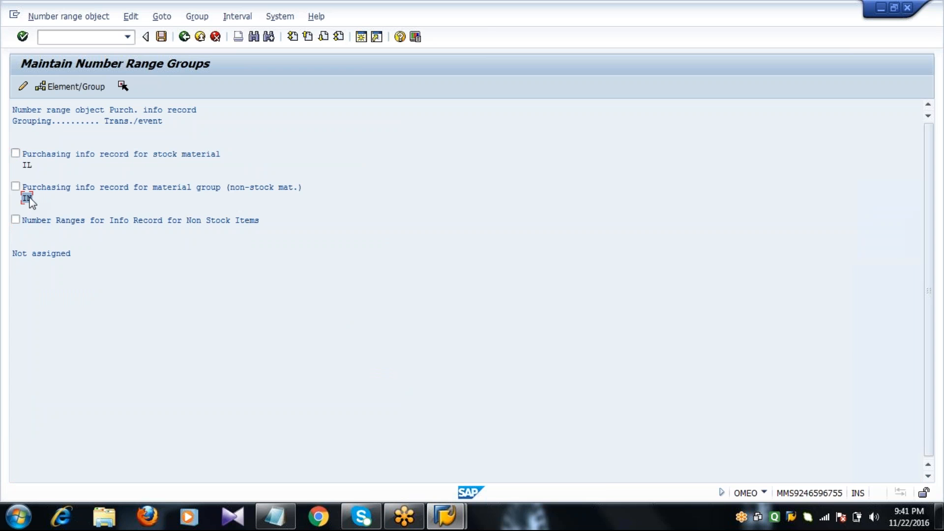
{"action": "left_click", "coordinate": [68, 213]}
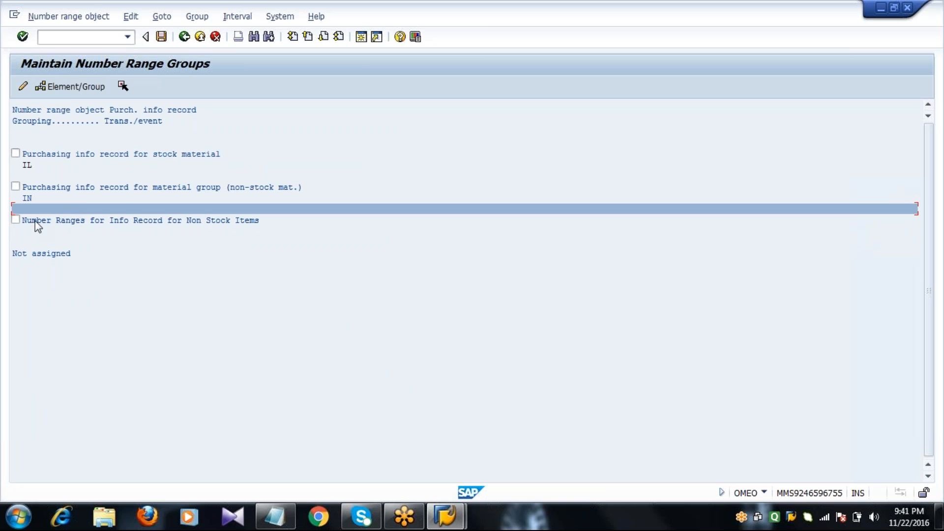
{"action": "left_click", "coordinate": [16, 219]}
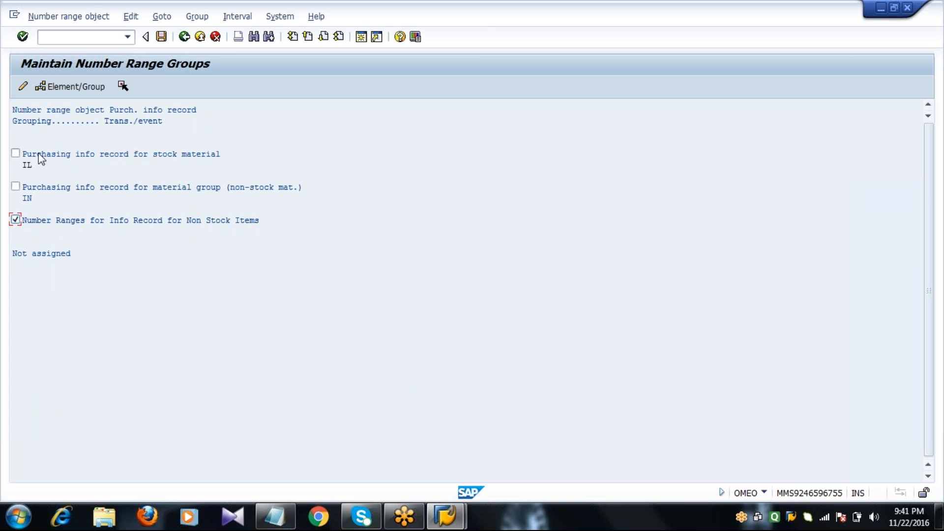
{"action": "left_click", "coordinate": [72, 89]}
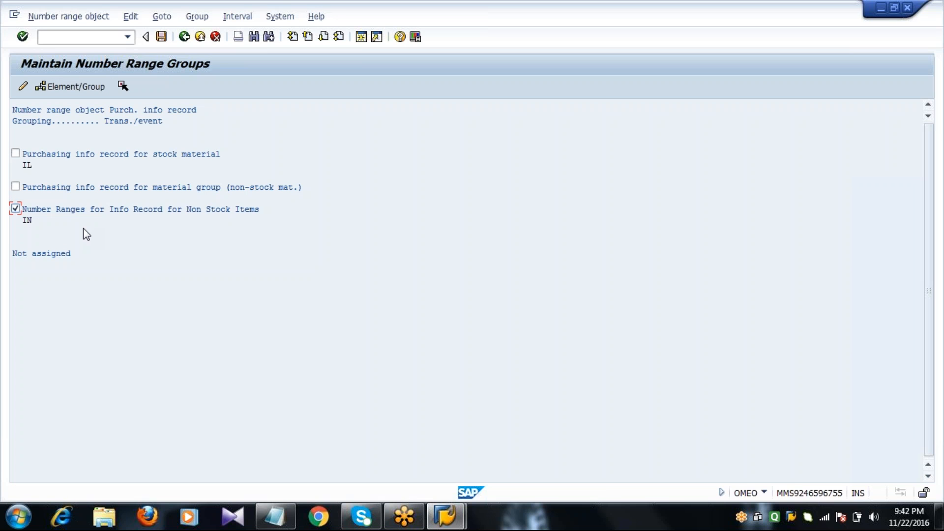
Leave the number range groups without saving the changes and reopen them for maintenance to check the list
{"action": "left_click", "coordinate": [185, 37]}
{"action": "left_click", "coordinate": [240, 232]}
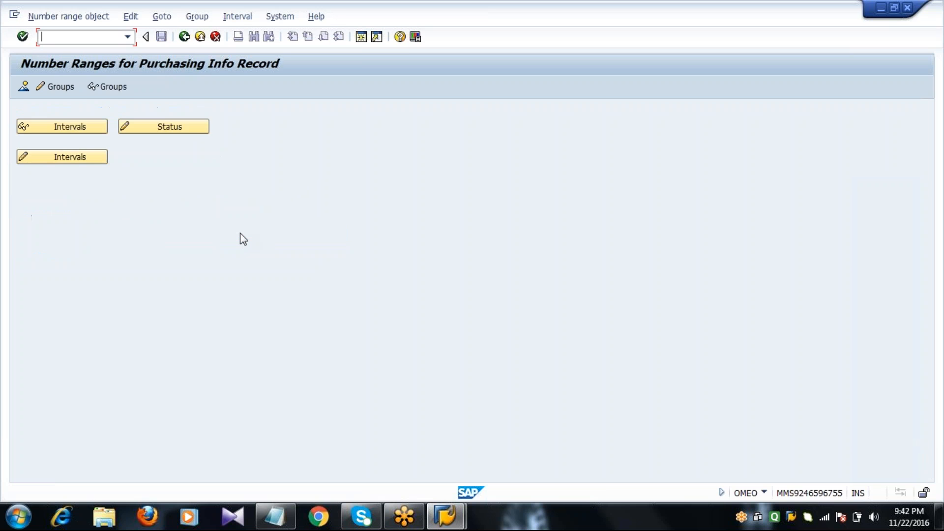
{"action": "left_click", "coordinate": [58, 87]}
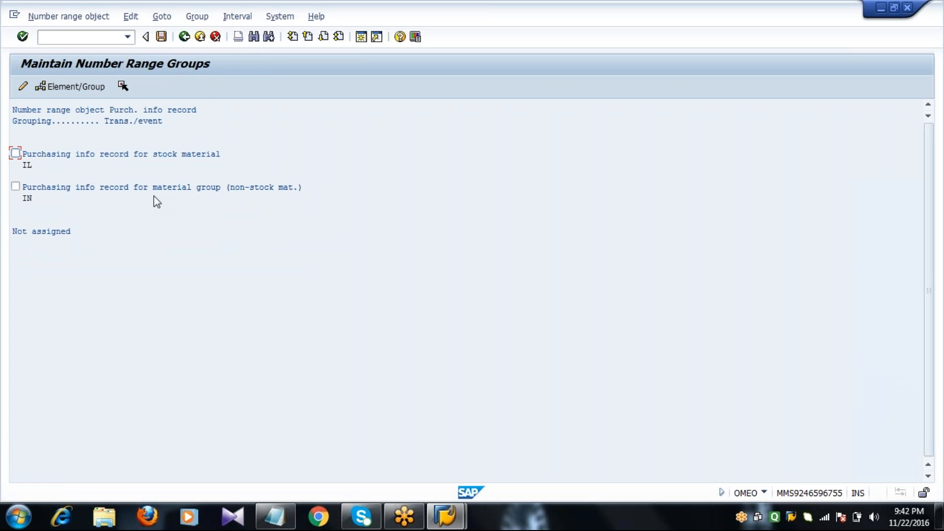
Leave the purchasing info record number ranges and return to the SAP Easy Access screen
{"action": "left_click", "coordinate": [182, 38]}
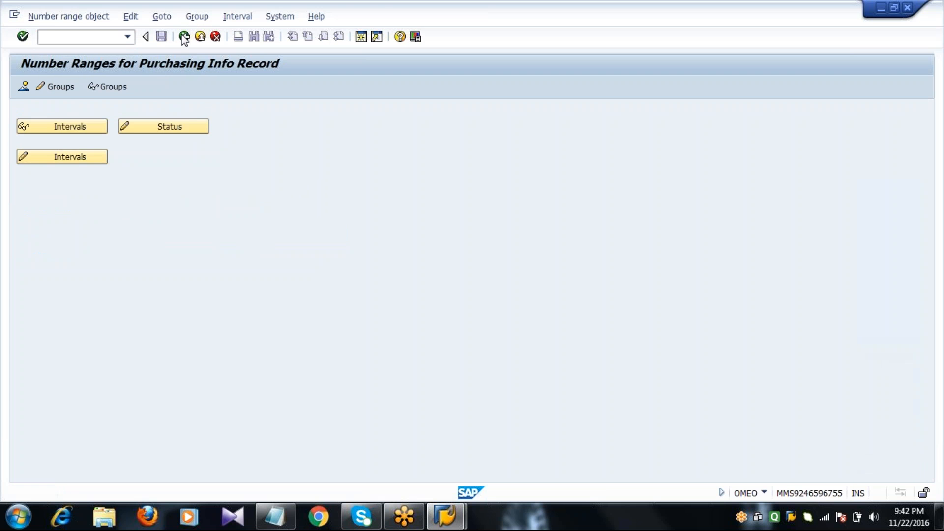
{"action": "left_click", "coordinate": [183, 37]}
{"action": "left_click", "coordinate": [183, 37]}
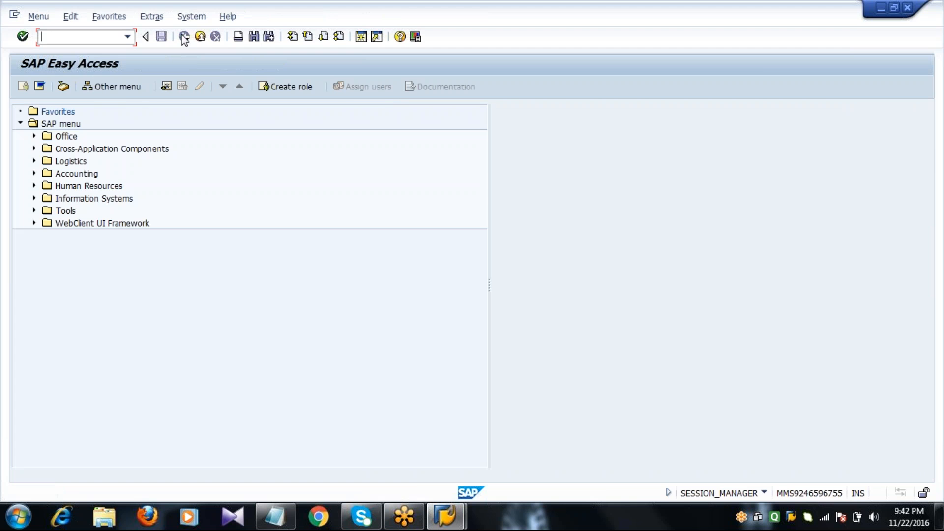
Switch to the MM - Part1 notes in Notepad and highlight the ME11, ME12 and ME13 transaction lines
{"action": "left_click", "coordinate": [274, 517]}
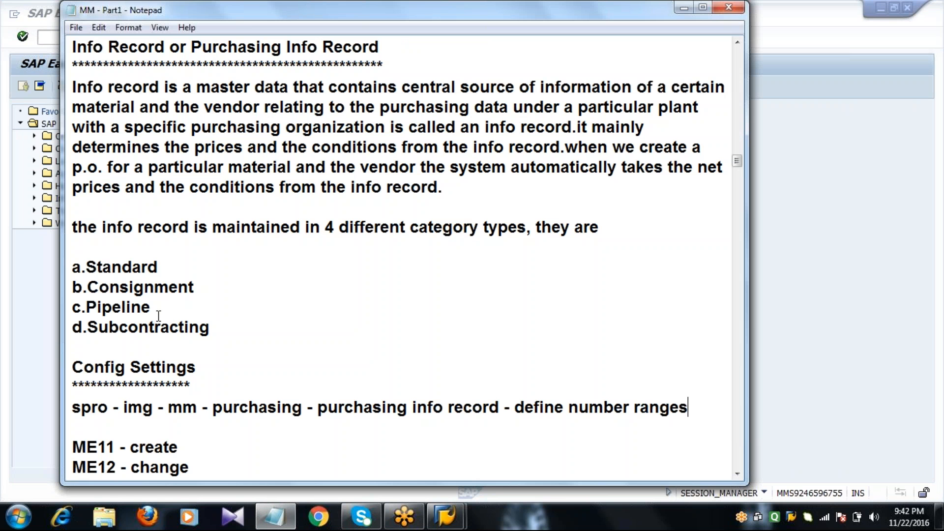
{"action": "left_click", "coordinate": [738, 473]}
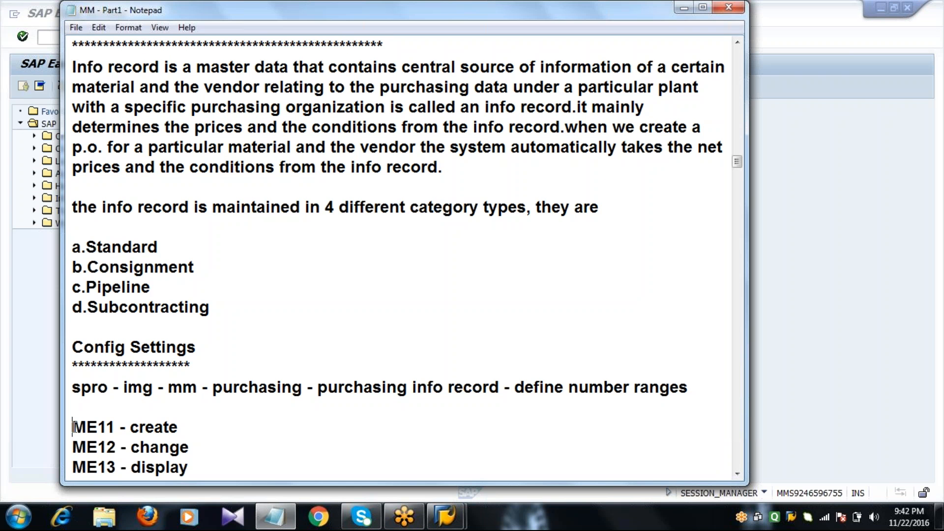
{"action": "left_click_drag", "start_coordinate": [72, 427], "coordinate": [236, 466]}
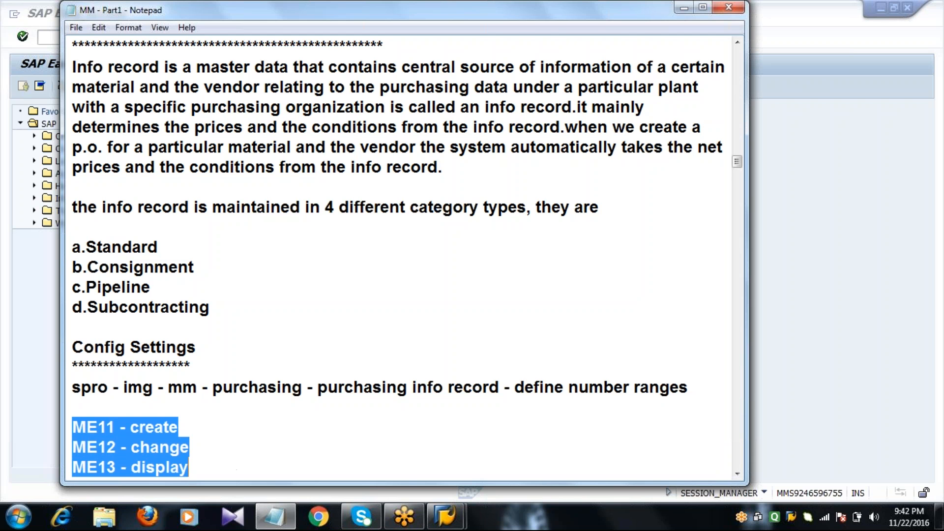
Switch back to SAP and start transaction ME11 to create an info record
{"action": "key", "text": "alt+Tab"}
{"action": "left_click", "coordinate": [76, 37]}
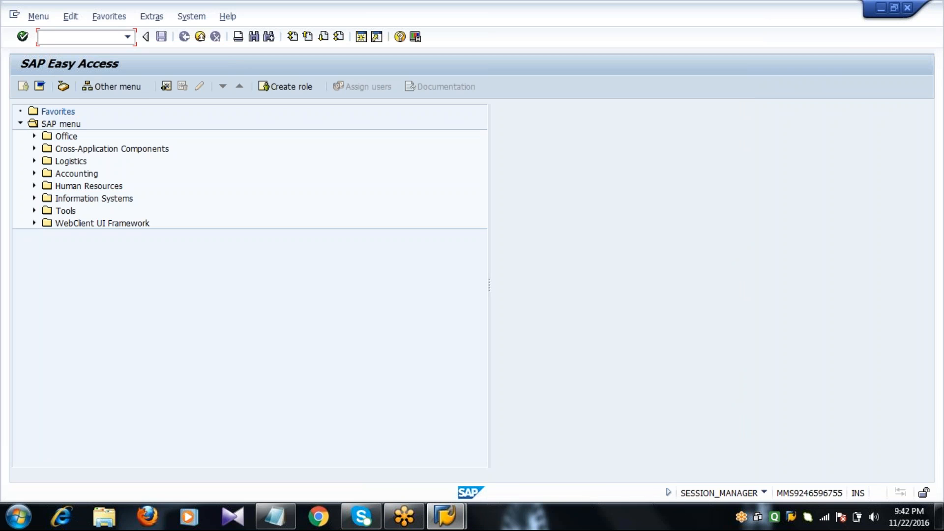
{"action": "type", "text": "ME11"}
{"action": "key", "text": "Return"}
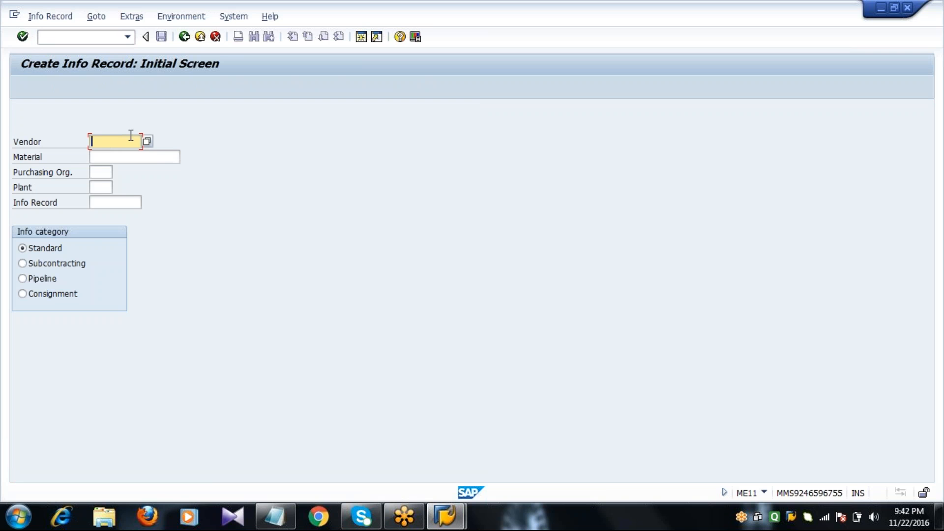
Fill in the vendor account number by searching the vendors of company code 2001
{"action": "left_click", "coordinate": [147, 142]}
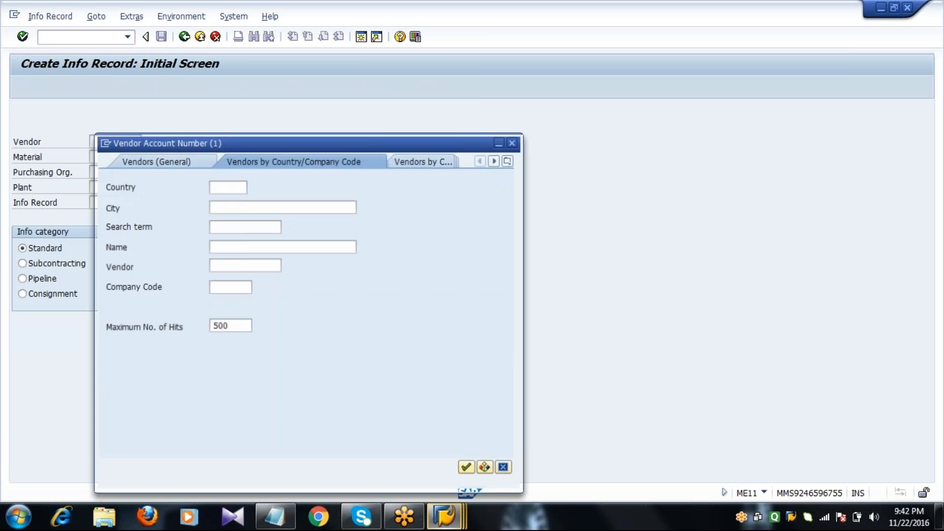
{"action": "left_click", "coordinate": [225, 288]}
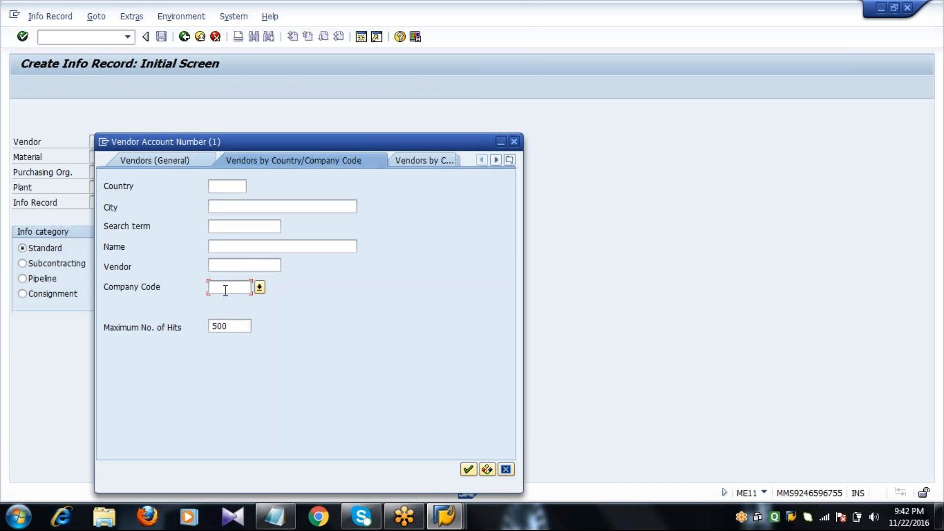
{"action": "type", "text": "2001"}
{"action": "key", "text": "Return"}
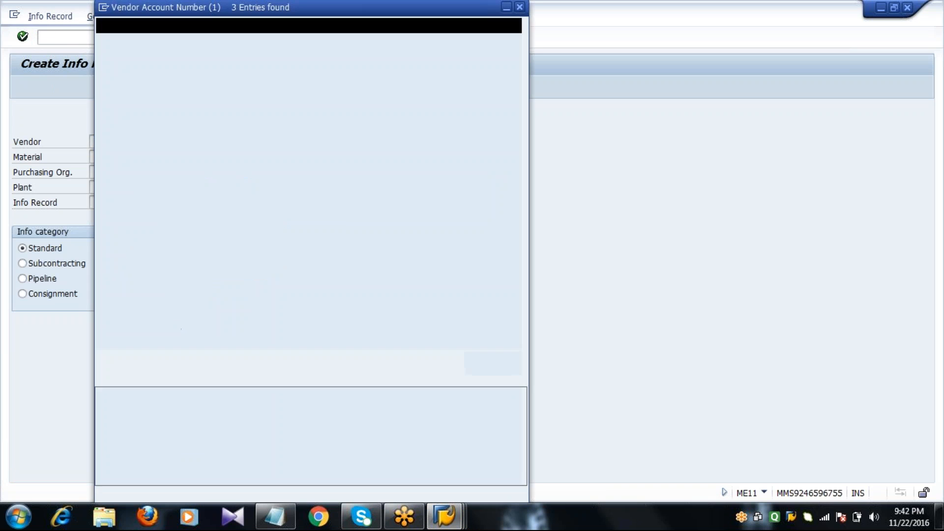
{"action": "double_click", "coordinate": [251, 118]}
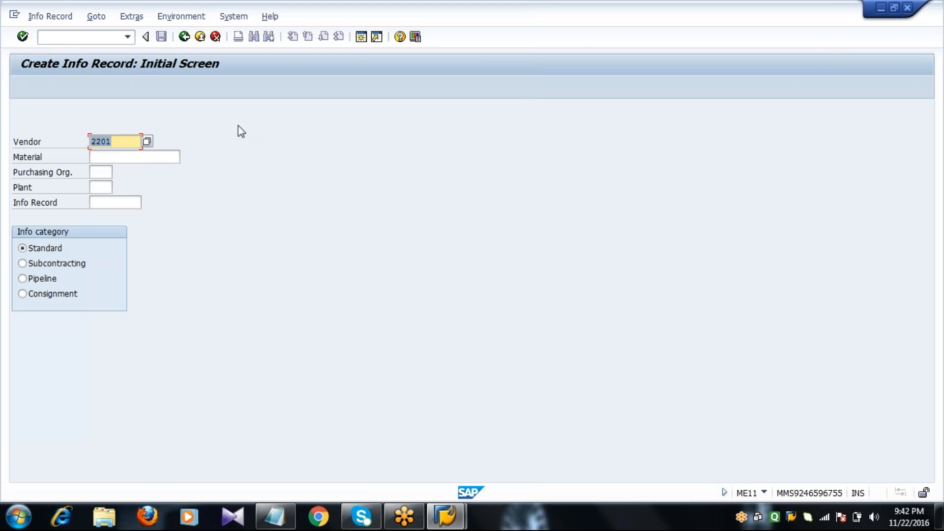
Search the materials of plant 2011 and choose material 6051, H.R.STEEL - HOT ROLLED STEEL 90*30
{"action": "left_click", "coordinate": [133, 156]}
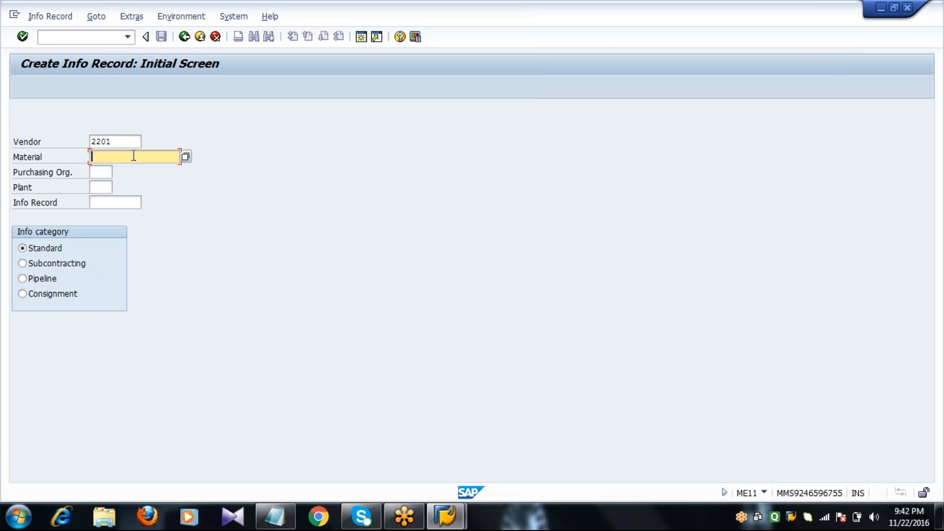
{"action": "left_click", "coordinate": [186, 157]}
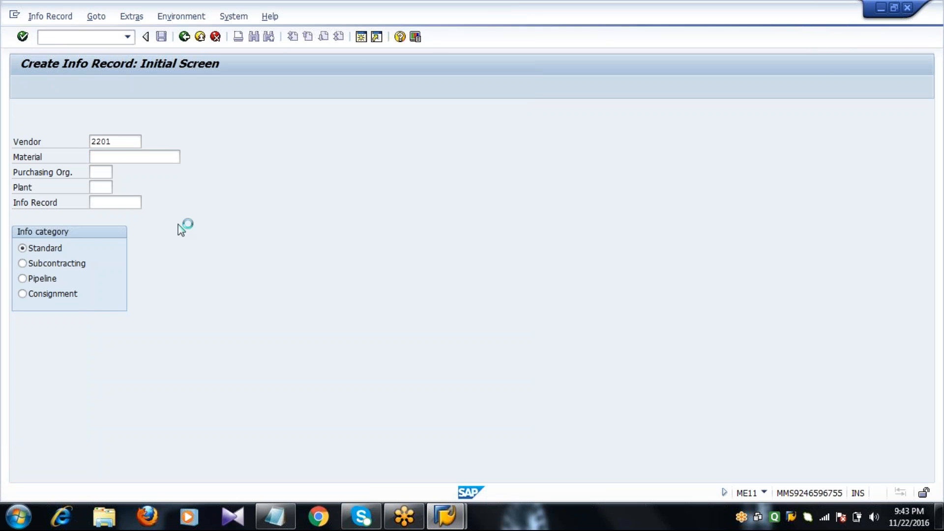
{"action": "left_click", "coordinate": [230, 261]}
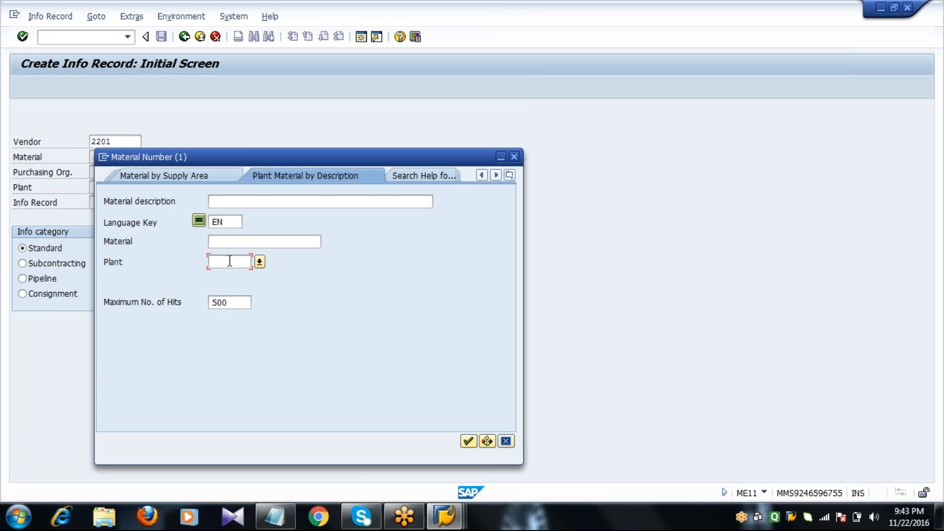
{"action": "type", "text": "22"}
{"action": "key", "text": "BackSpace"}
{"action": "type", "text": "011"}
{"action": "key", "text": "Return"}
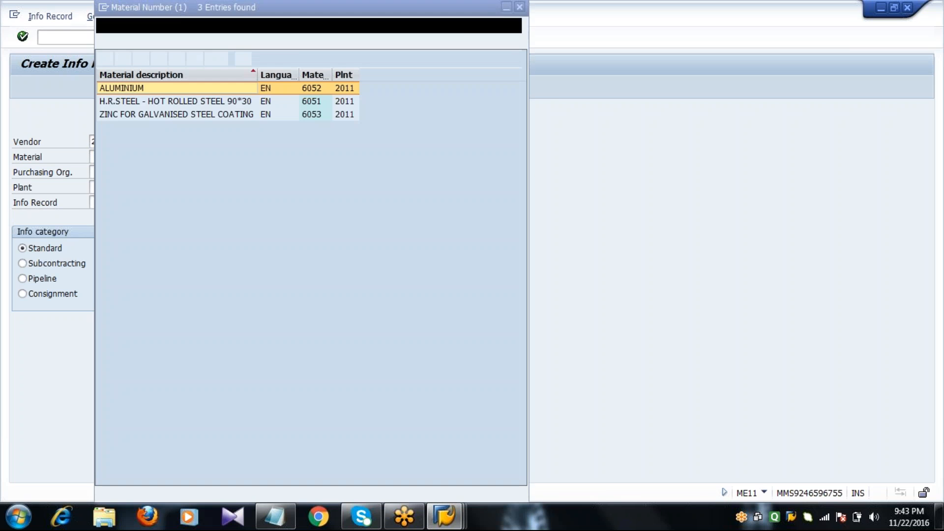
{"action": "double_click", "coordinate": [318, 101]}
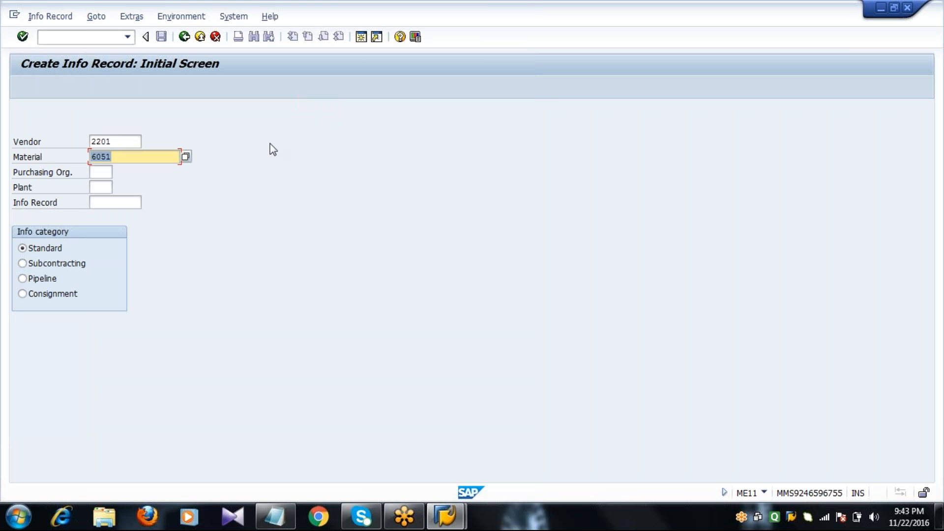
Choose purchasing organization 2011, REG PORG SHELL OIL, for the info record
{"action": "left_click", "coordinate": [101, 173]}
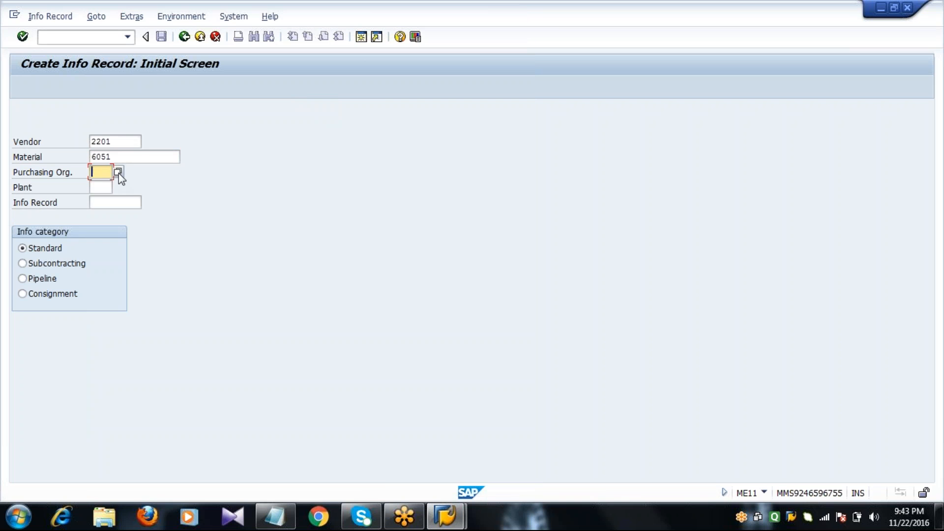
{"action": "left_click", "coordinate": [119, 172]}
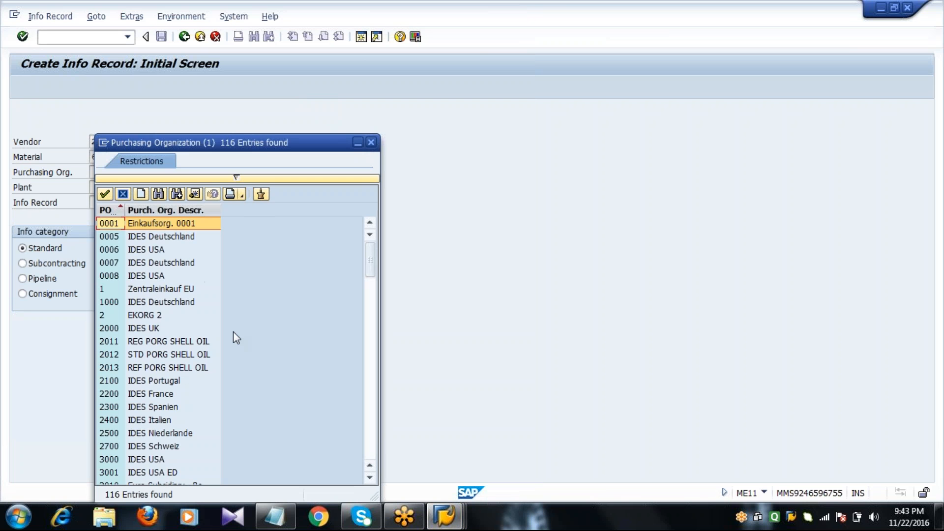
{"action": "double_click", "coordinate": [108, 342]}
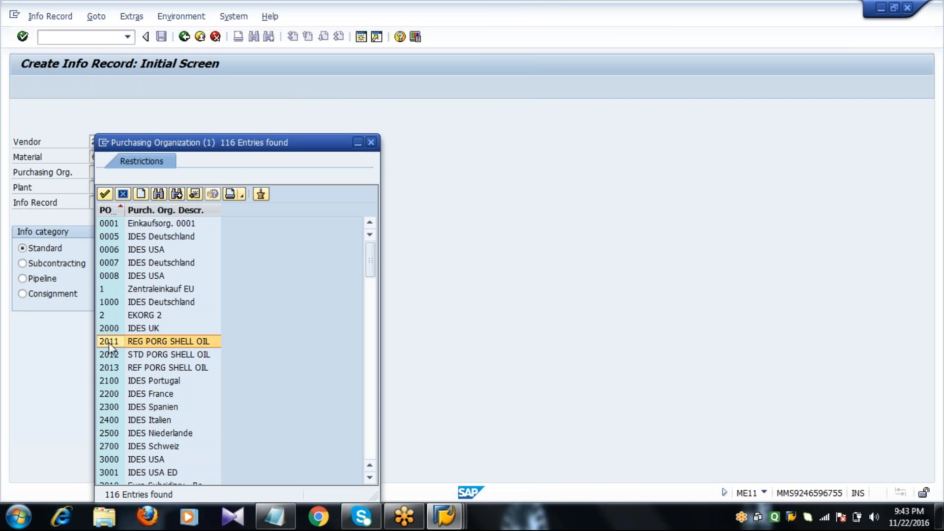
Enter plant 2011 with the Standard info category and continue to the info record's general data
{"action": "left_click", "coordinate": [101, 188]}
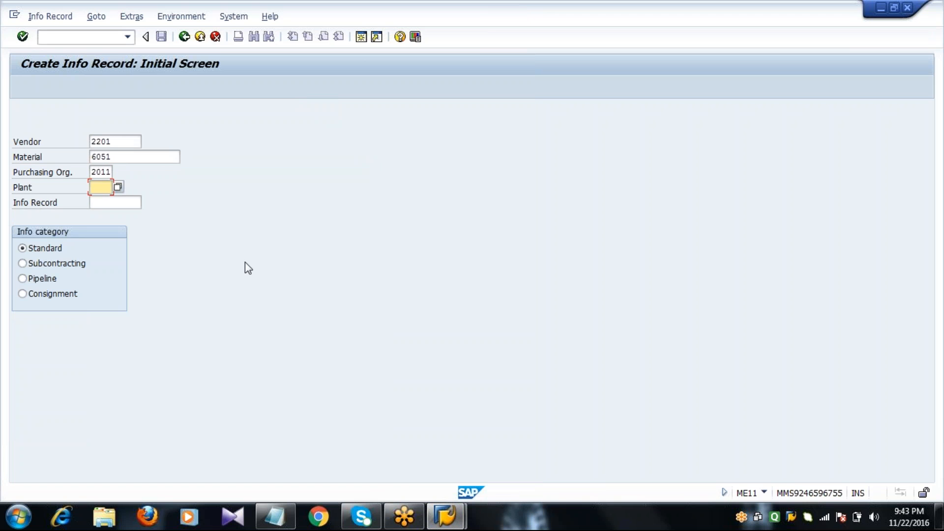
{"action": "type", "text": "2011"}
{"action": "left_click", "coordinate": [45, 250]}
{"action": "key", "text": "Return"}
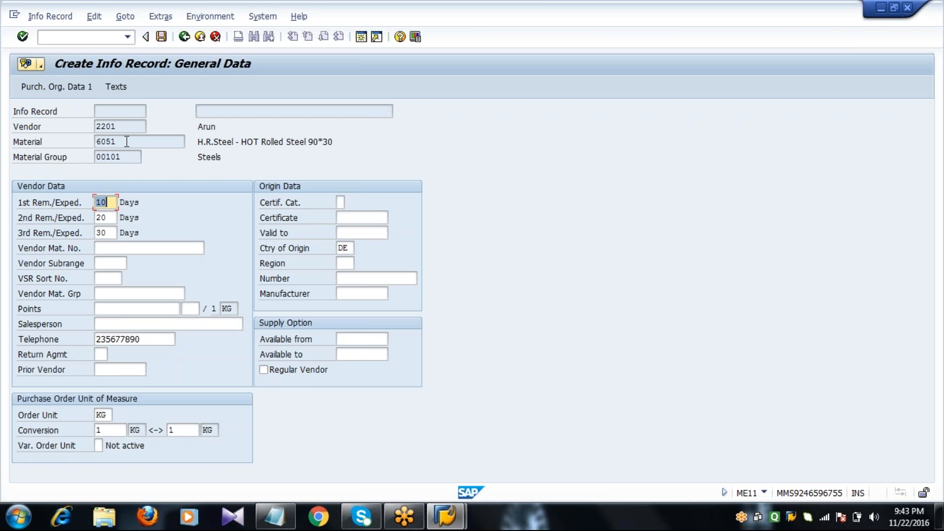
Review the three reminder periods and the material in the info record's general data
{"action": "key", "text": "Right"}
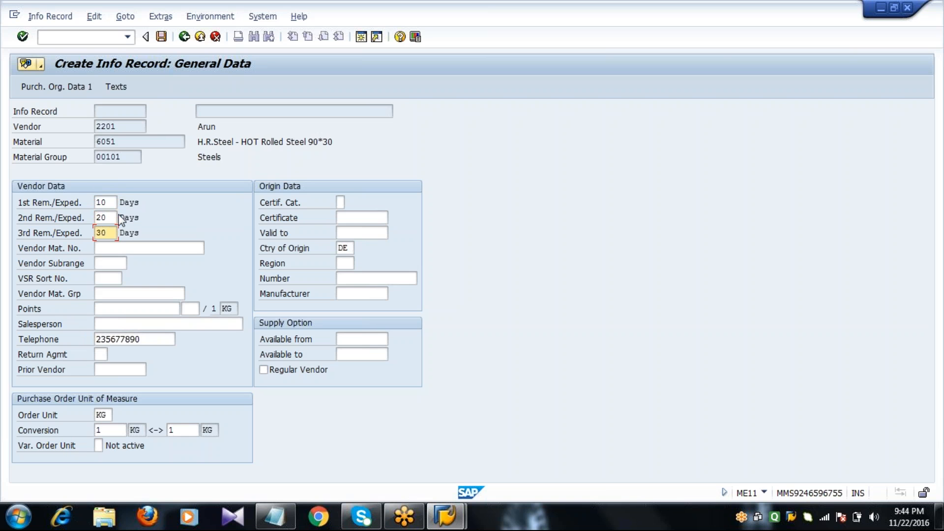
{"action": "left_click", "coordinate": [112, 201]}
{"action": "left_click", "coordinate": [121, 142]}
Open a new SAP session and start transaction MM02 to change a material
{"action": "left_click", "coordinate": [362, 37]}
{"action": "type", "text": "M"}
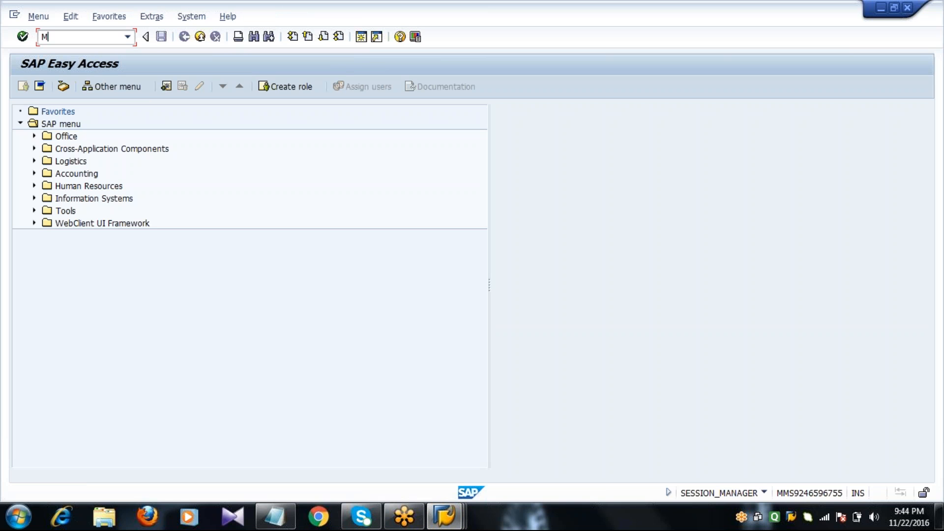
{"action": "type", "text": "M02"}
{"action": "key", "text": "Return"}
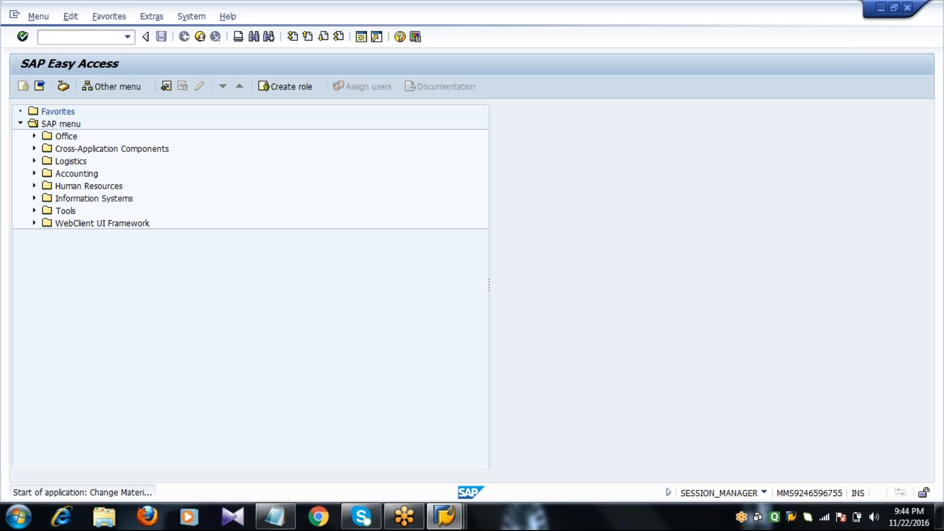
Open the Purchasing view of material 6051 for plant 2011
{"action": "left_click", "coordinate": [148, 126]}
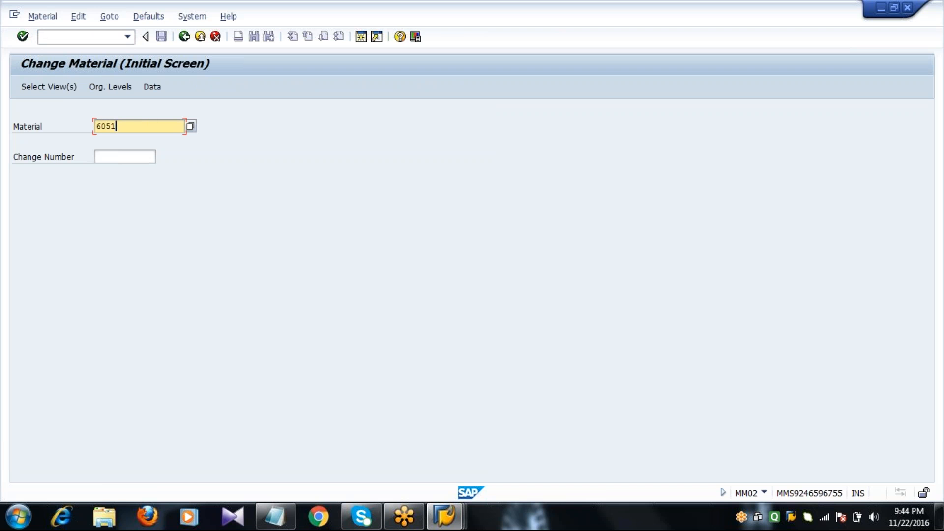
{"action": "left_click", "coordinate": [58, 87]}
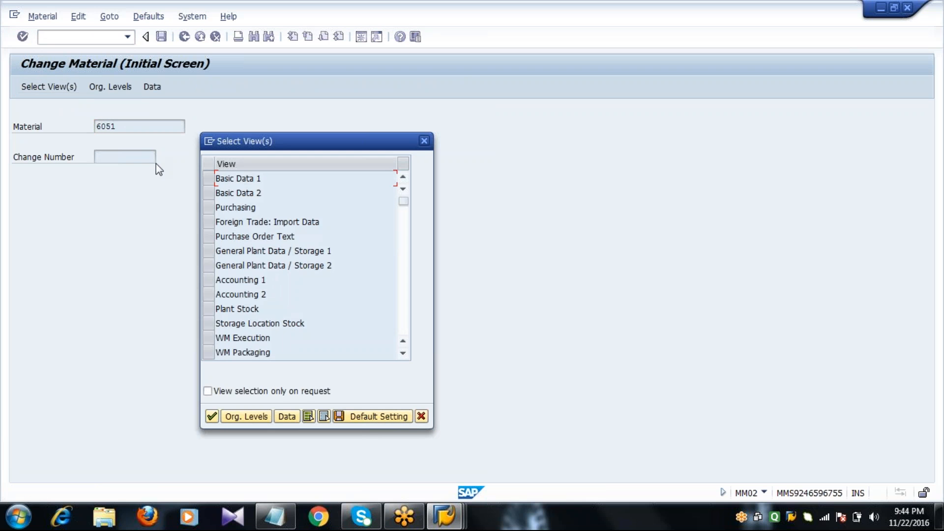
{"action": "left_click", "coordinate": [209, 208]}
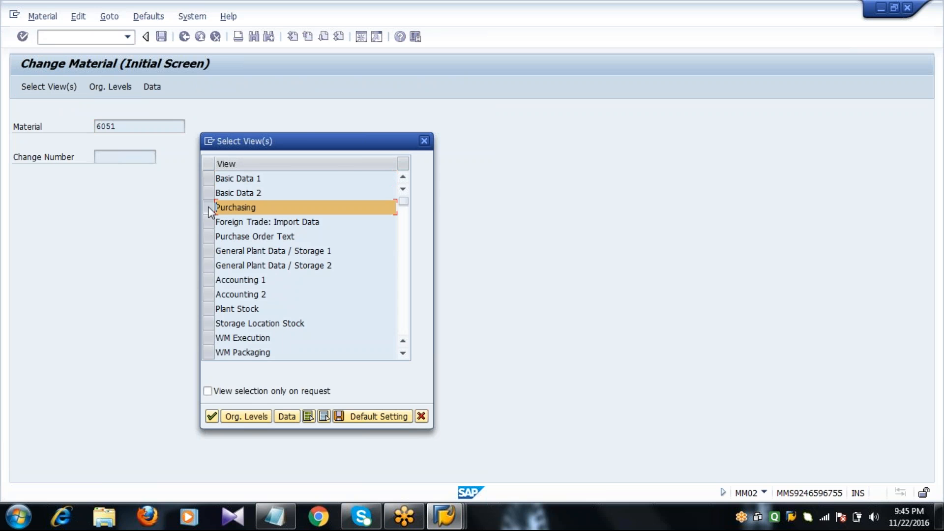
{"action": "left_click", "coordinate": [246, 417]}
{"action": "type", "text": "2011"}
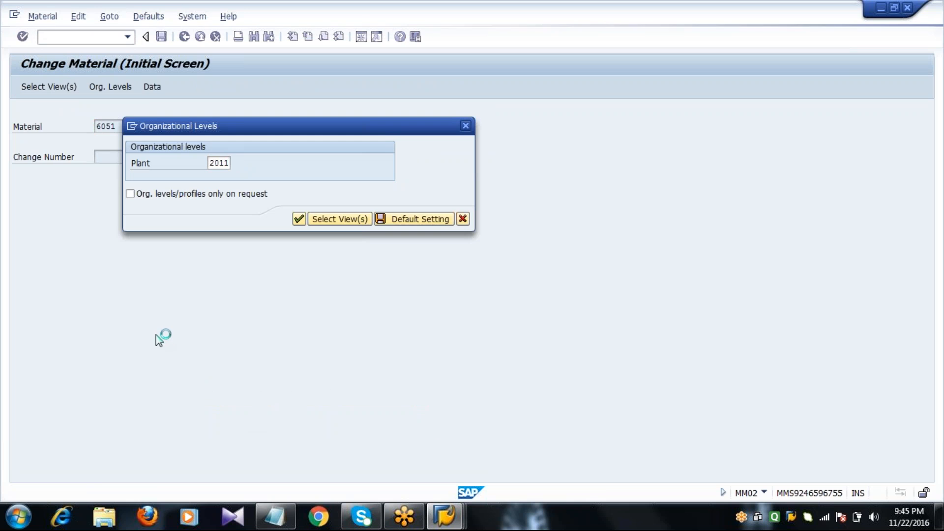
{"action": "key", "text": "Return"}
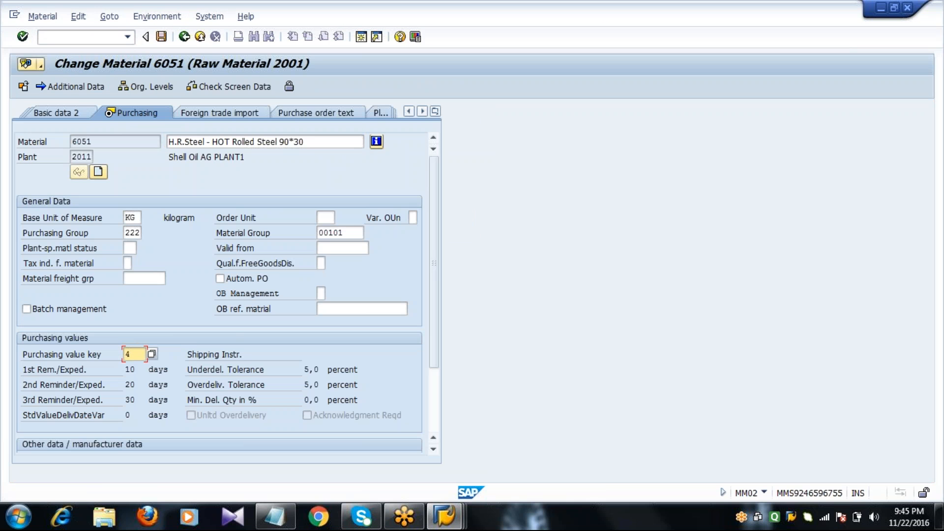
Check the first, second and third reminder periods in the material's purchasing values
{"action": "left_click", "coordinate": [84, 370]}
{"action": "left_click", "coordinate": [130, 370]}
{"action": "left_click", "coordinate": [133, 401]}
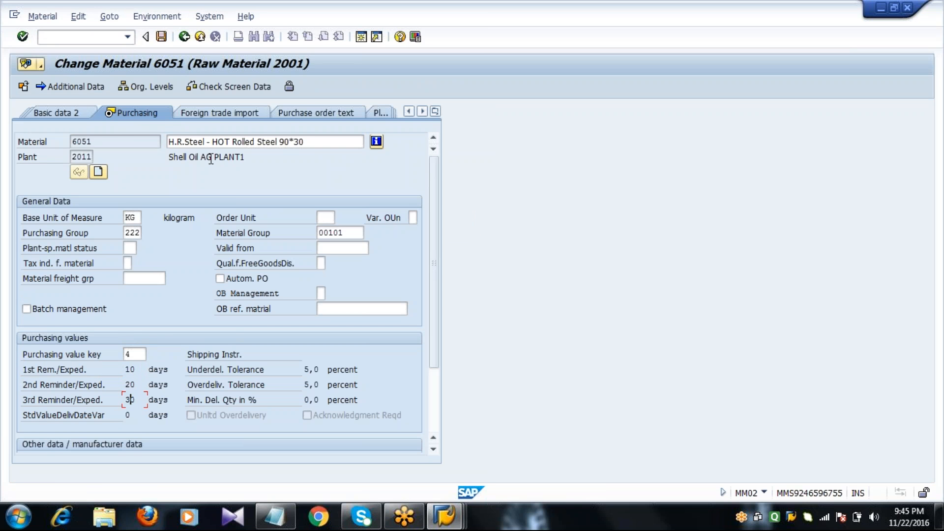
Leave the material master and return to the session with the info record's general data to compare the first reminder
{"action": "left_click", "coordinate": [185, 38]}
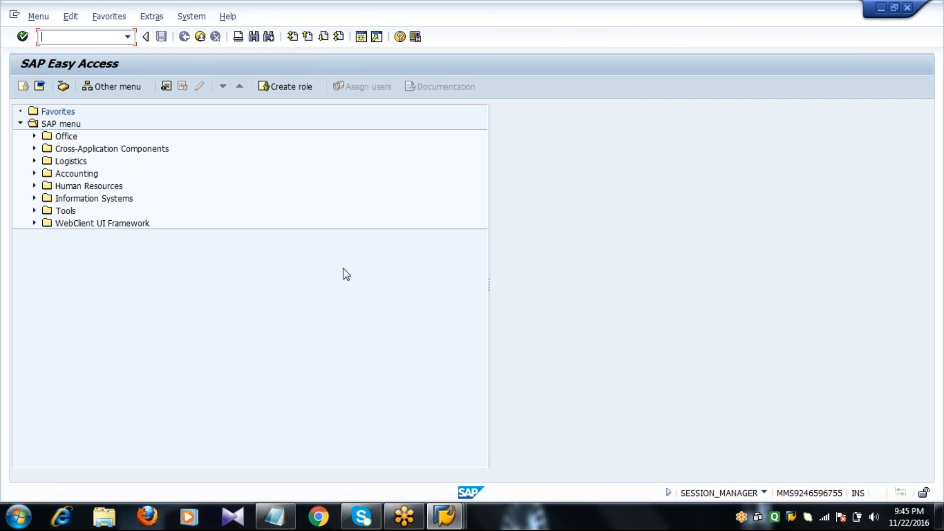
{"action": "left_click", "coordinate": [442, 517]}
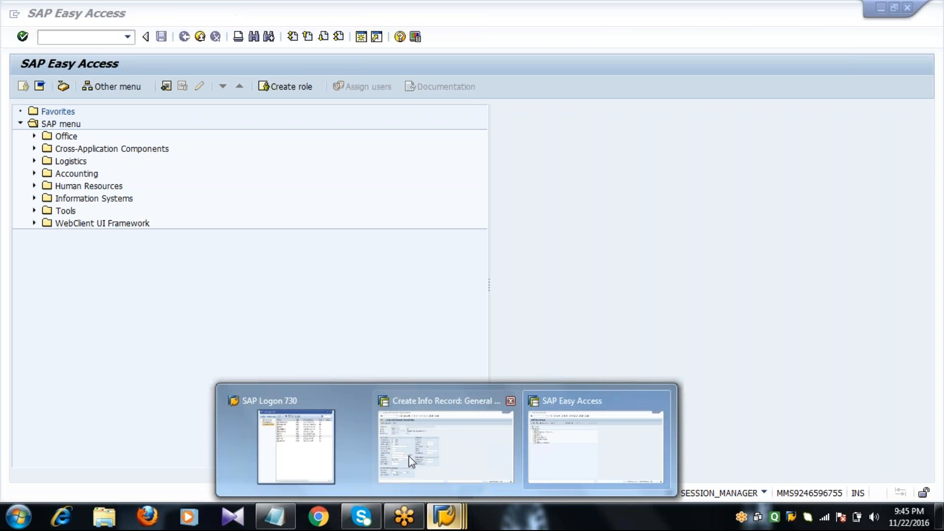
{"action": "left_click", "coordinate": [409, 456]}
{"action": "left_click", "coordinate": [107, 202]}
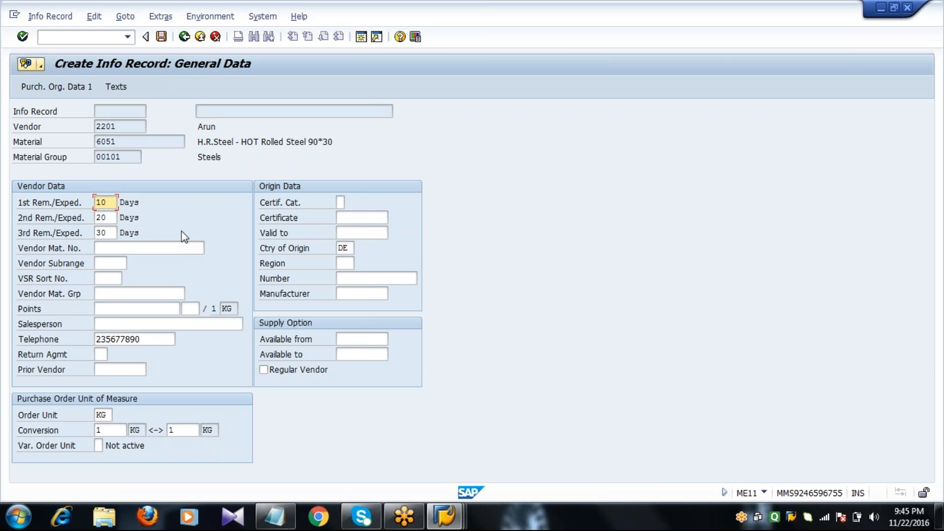
In the info record's texts, enter the info memo "NEEDFUL PACKING AND SHIPPING REQUIRED FOR THE MATERIALS AND GOODS"
{"action": "left_click", "coordinate": [116, 87]}
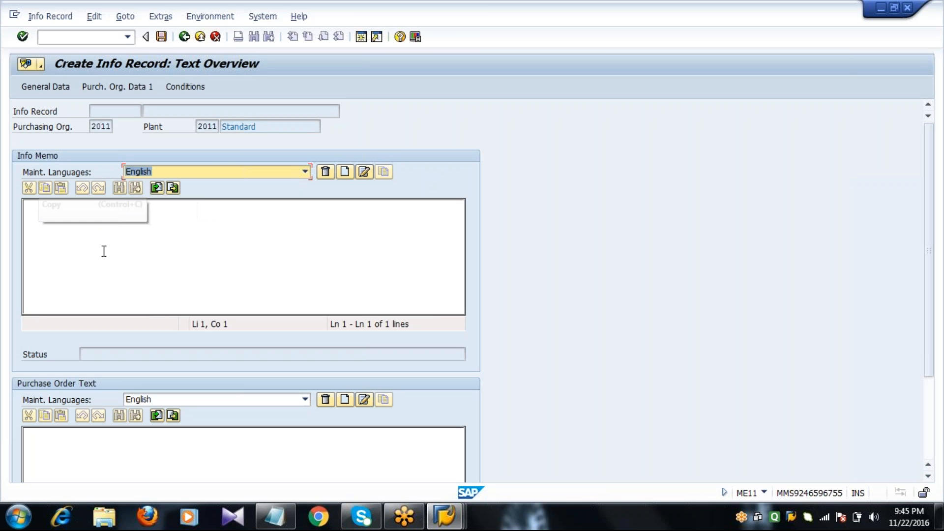
{"action": "left_click", "coordinate": [103, 251]}
{"action": "type", "text": "N"}
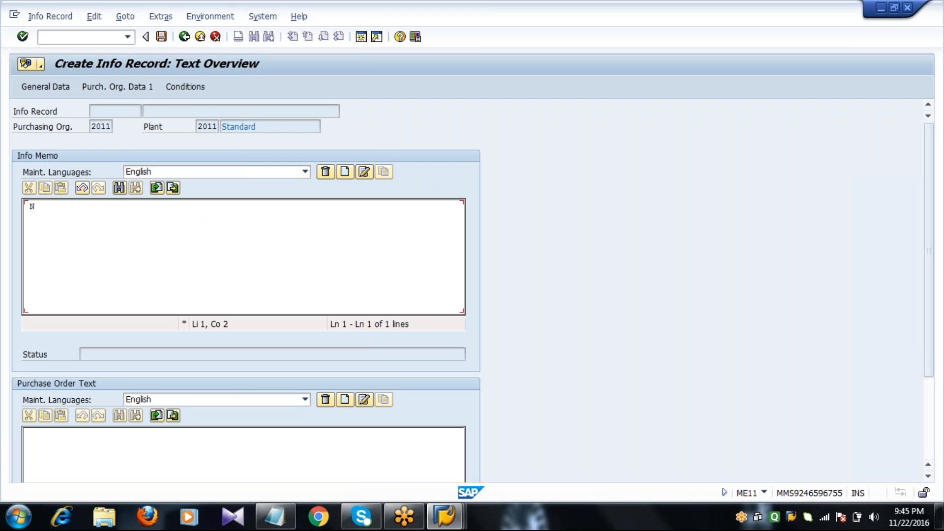
{"action": "type", "text": "EEDFUL PACKING AN"}
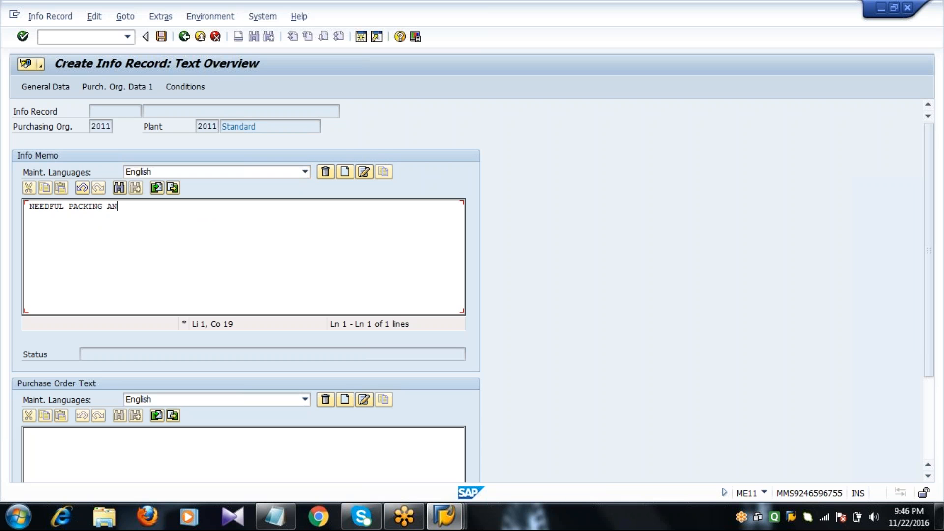
{"action": "type", "text": "D SHIPPING REQUI"}
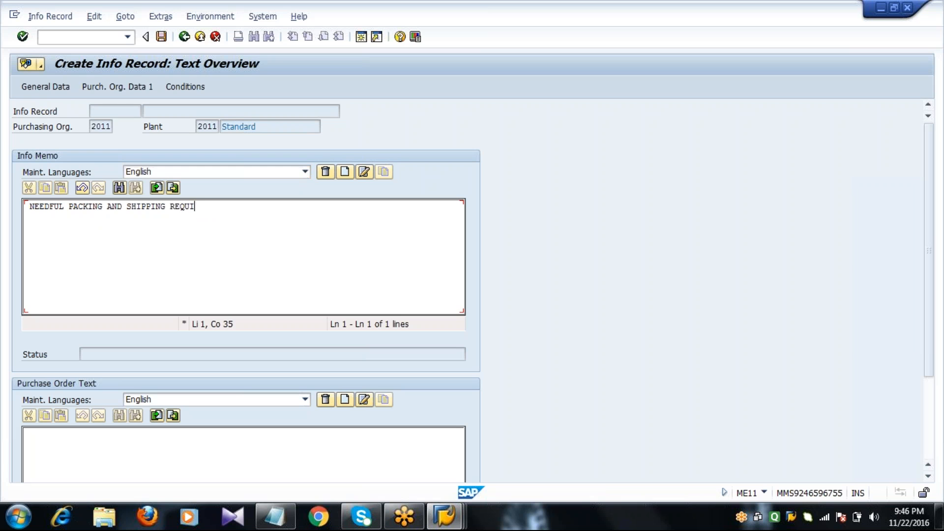
{"action": "type", "text": "RED FOR THE MATERIAL"}
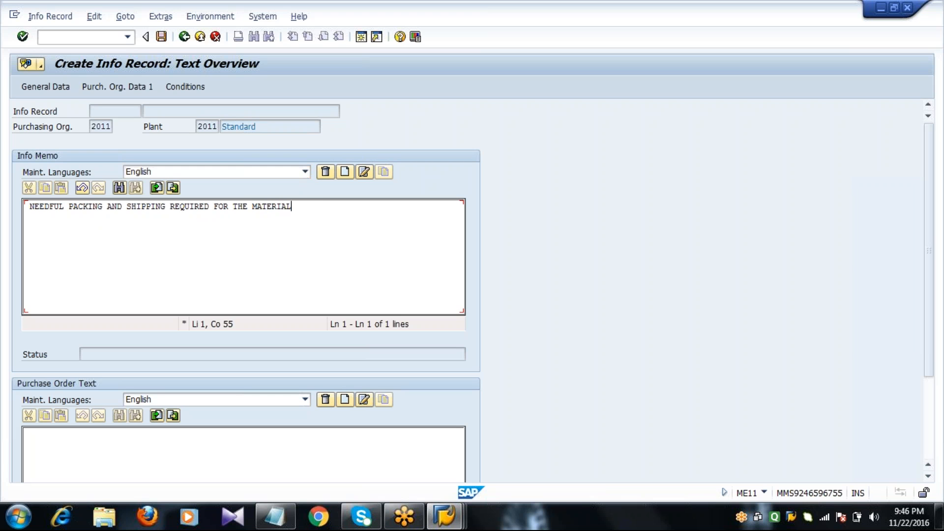
{"action": "type", "text": "S AND GOOFS"}
{"action": "key", "text": "BackSpace"}
{"action": "key", "text": "BackSpace"}
{"action": "type", "text": "DS"}
Copy the whole info memo into the purchase order text
{"action": "left_click", "coordinate": [274, 277]}
{"action": "key", "text": "End"}
{"action": "key", "text": "ctrl+a"}
{"action": "key", "text": "ctrl+c"}
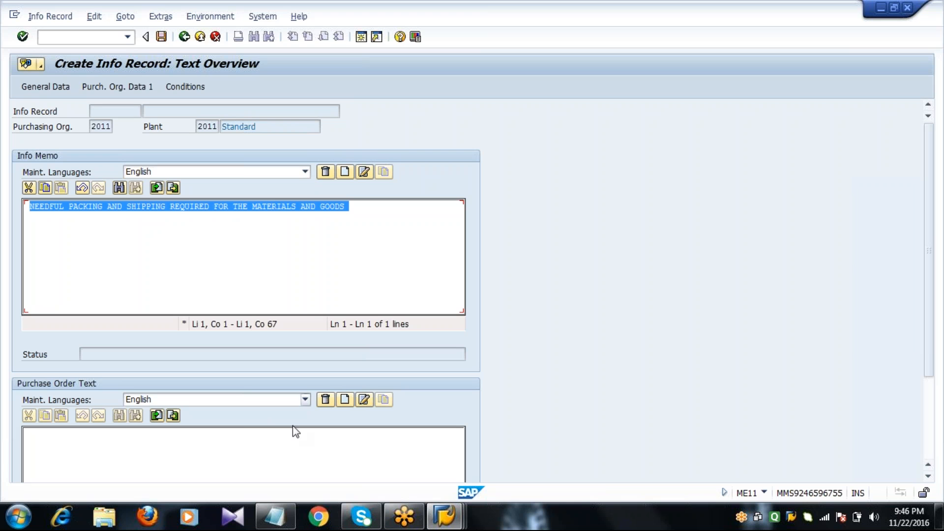
{"action": "left_click", "coordinate": [251, 450]}
{"action": "key", "text": "ctrl+v"}
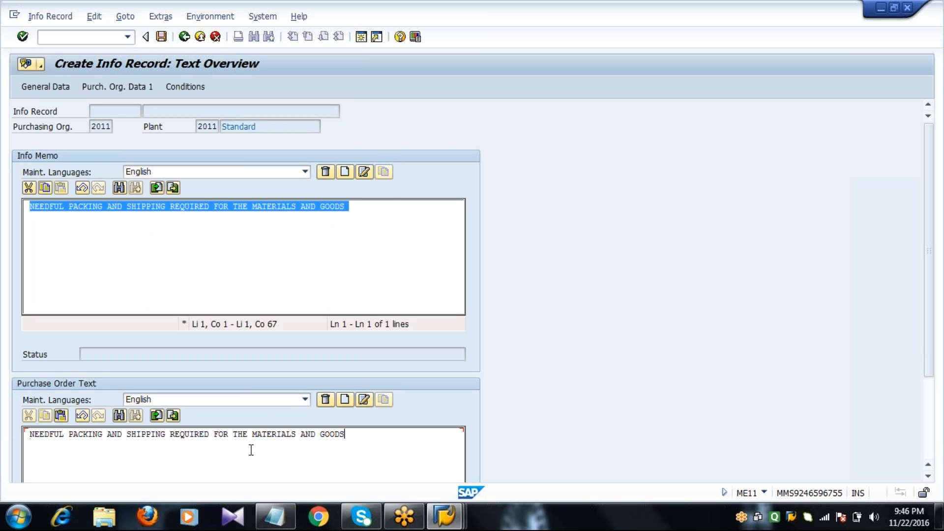
{"action": "left_click", "coordinate": [377, 233]}
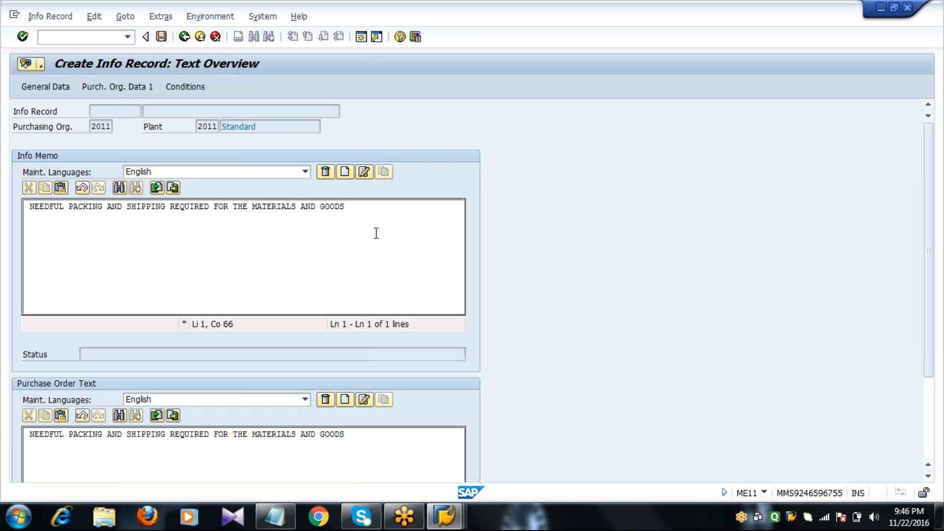
Open the info record's conditions, widen the condition type column and set the PB00 gross price to 100 EUR
{"action": "left_click", "coordinate": [183, 87]}
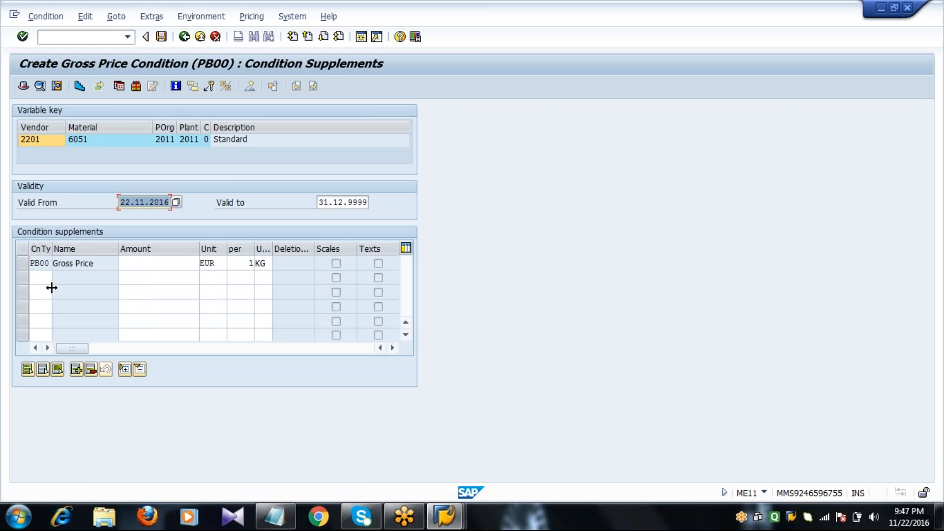
{"action": "left_click_drag", "start_coordinate": [52, 287], "coordinate": [81, 283]}
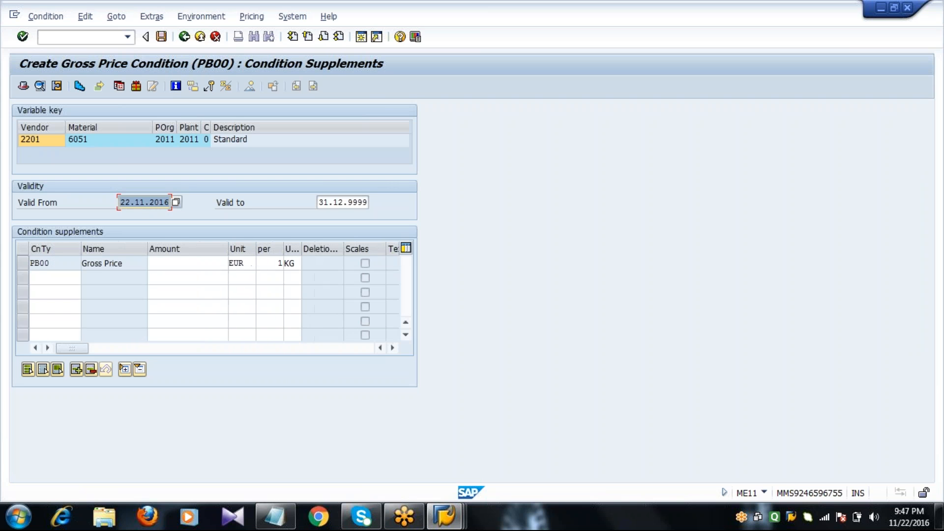
{"action": "left_click", "coordinate": [61, 269]}
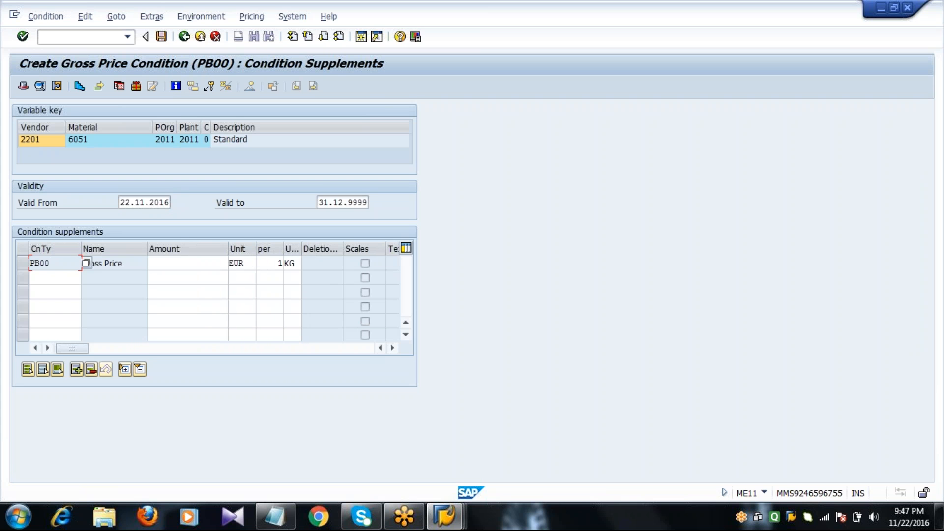
{"action": "left_click", "coordinate": [130, 264]}
{"action": "left_click", "coordinate": [168, 263]}
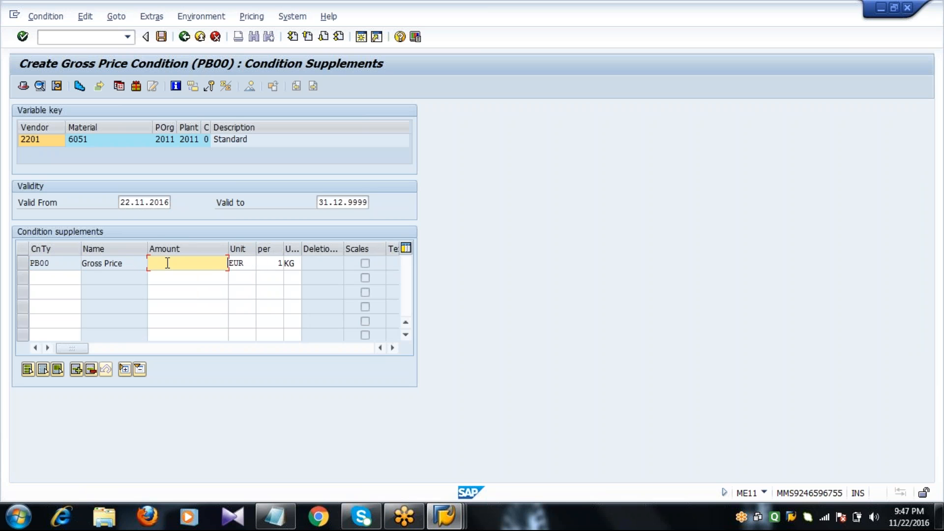
{"action": "type", "text": "100"}
{"action": "left_click", "coordinate": [64, 266]}
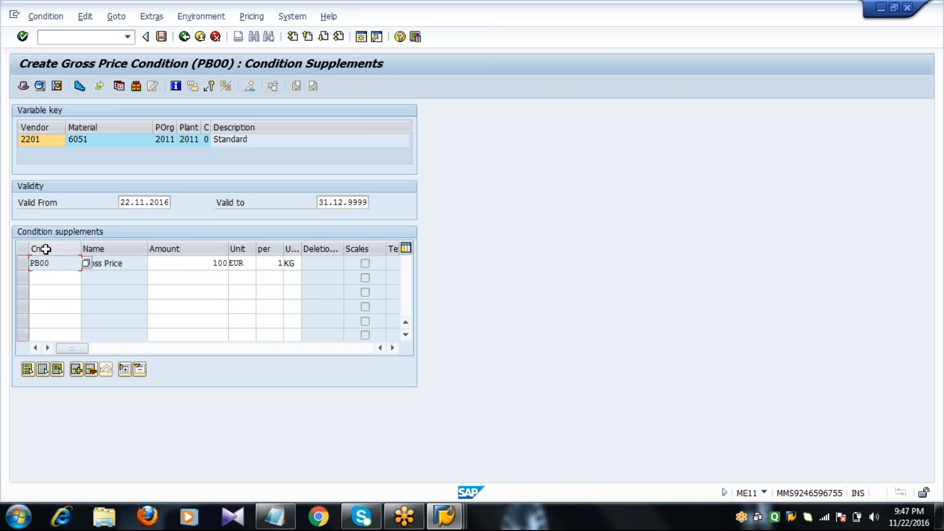
Add condition type RA01, the discount on gross, with an amount of 5 percent
{"action": "left_click", "coordinate": [56, 280]}
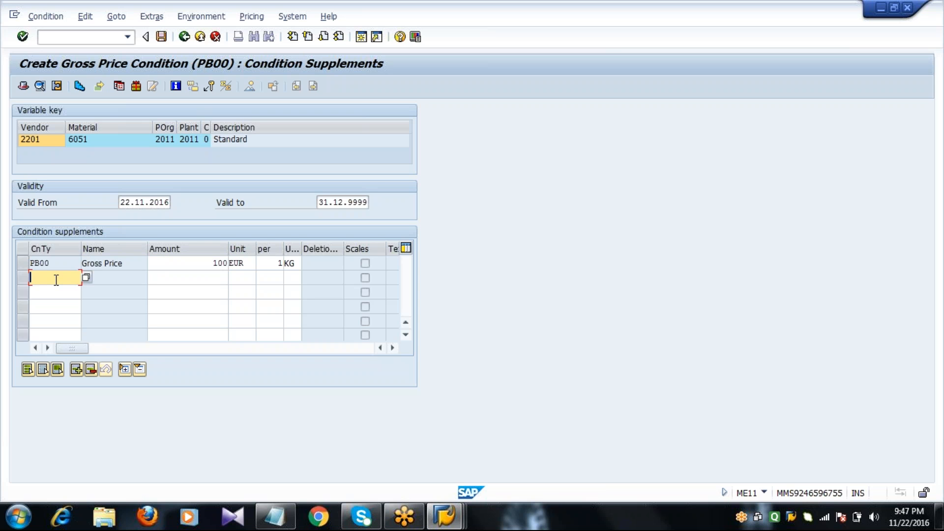
{"action": "type", "text": "RA0"}
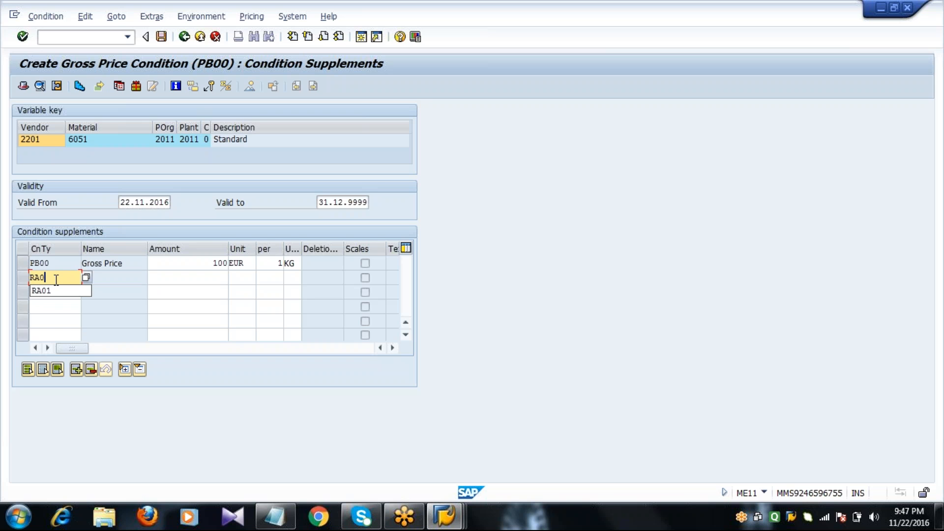
{"action": "type", "text": "1"}
{"action": "key", "text": "Tab"}
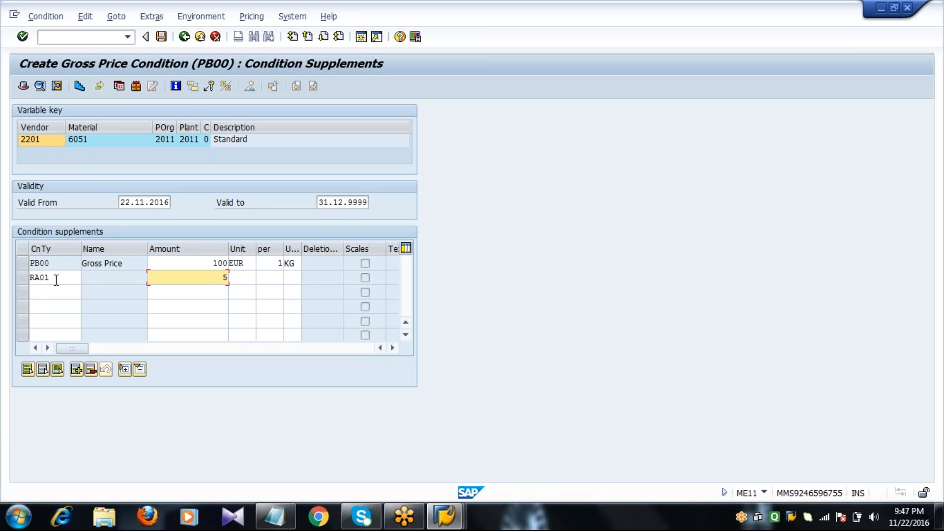
{"action": "key", "text": "Return"}
{"action": "left_click", "coordinate": [165, 281]}
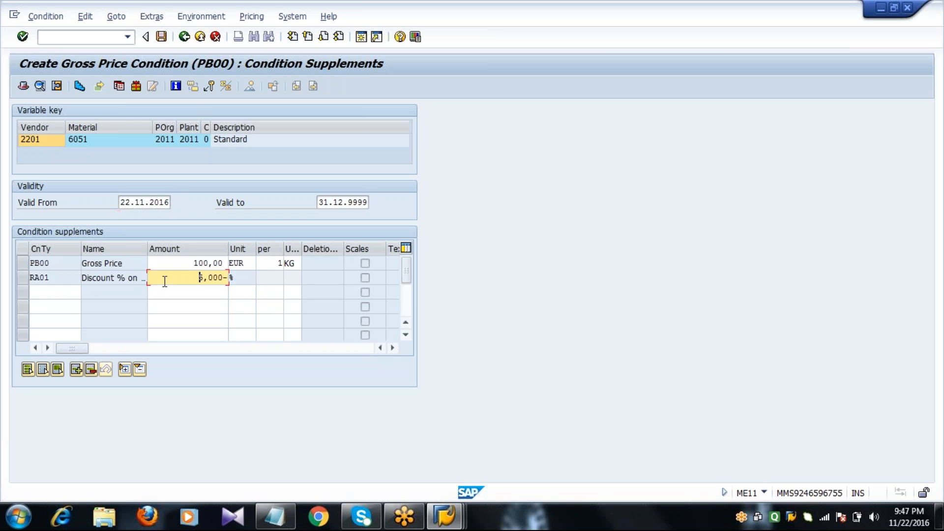
Add condition type ZA01, the surcharge on gross, with an amount of 10 percent
{"action": "left_click", "coordinate": [55, 290]}
{"action": "type", "text": "ZA"}
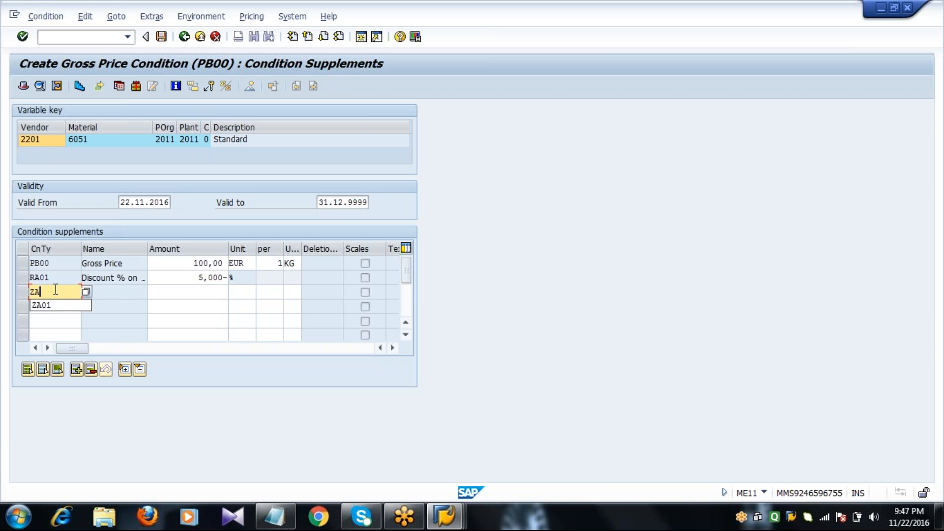
{"action": "type", "text": "01"}
{"action": "key", "text": "Tab"}
{"action": "type", "text": "10"}
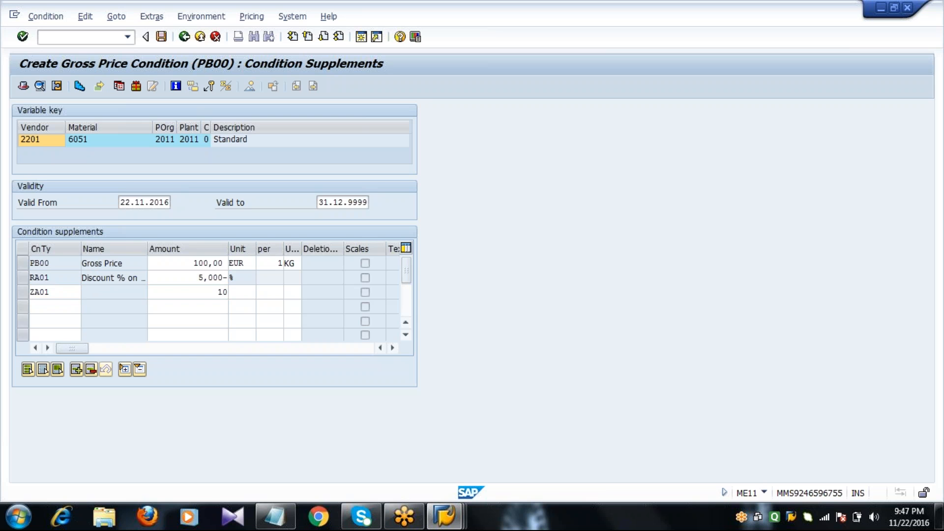
{"action": "key", "text": "Return"}
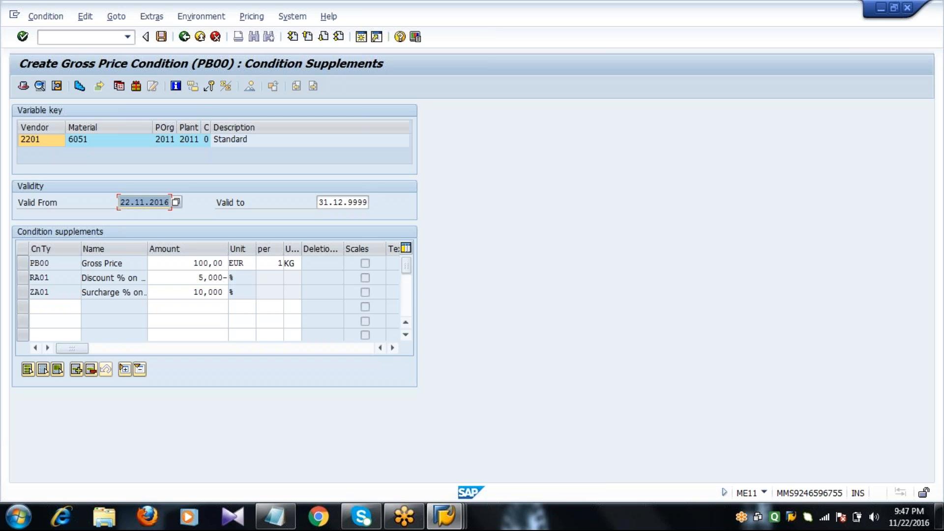
Add freight condition type FRA1 with an amount of 3 percent
{"action": "left_click", "coordinate": [55, 306]}
{"action": "type", "text": "FRA1"}
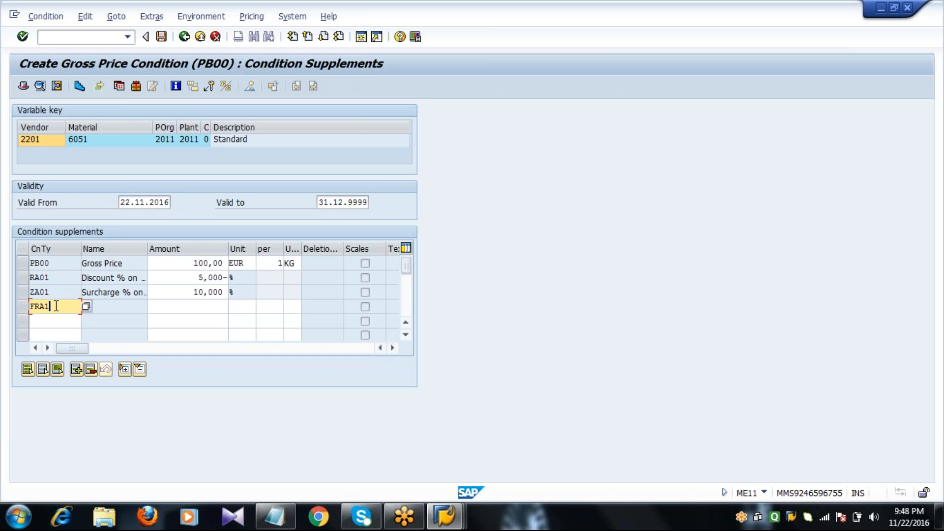
{"action": "key", "text": "Tab"}
{"action": "type", "text": "3"}
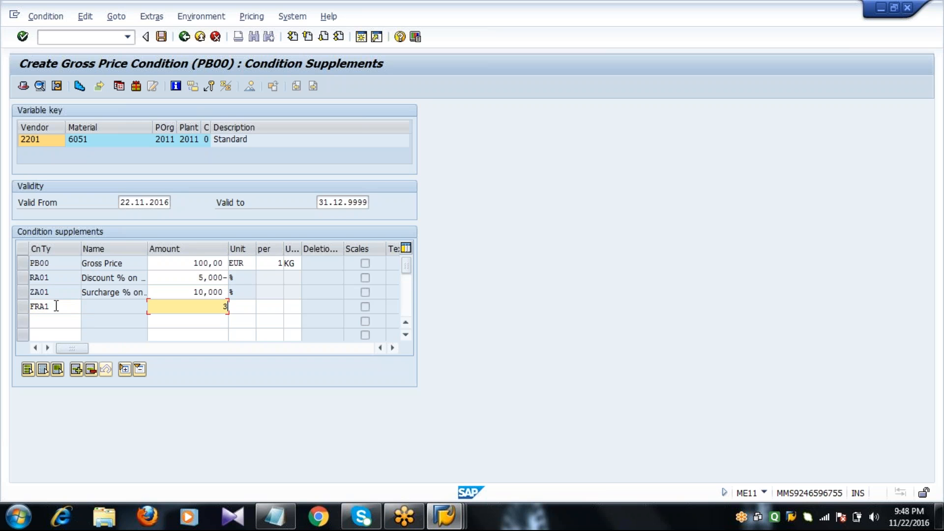
{"action": "key", "text": "Return"}
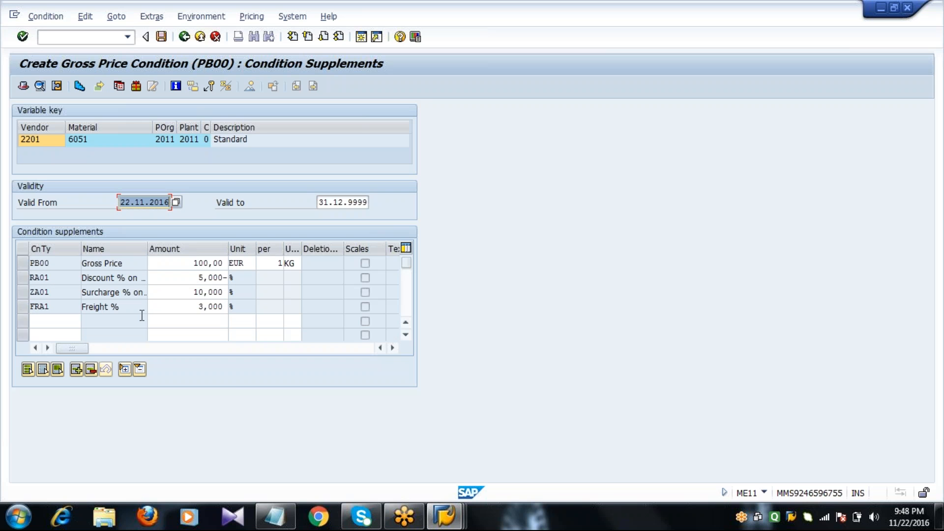
Widen the condition name column and select all four condition rows to review them
{"action": "left_click_drag", "start_coordinate": [148, 310], "coordinate": [201, 311]}
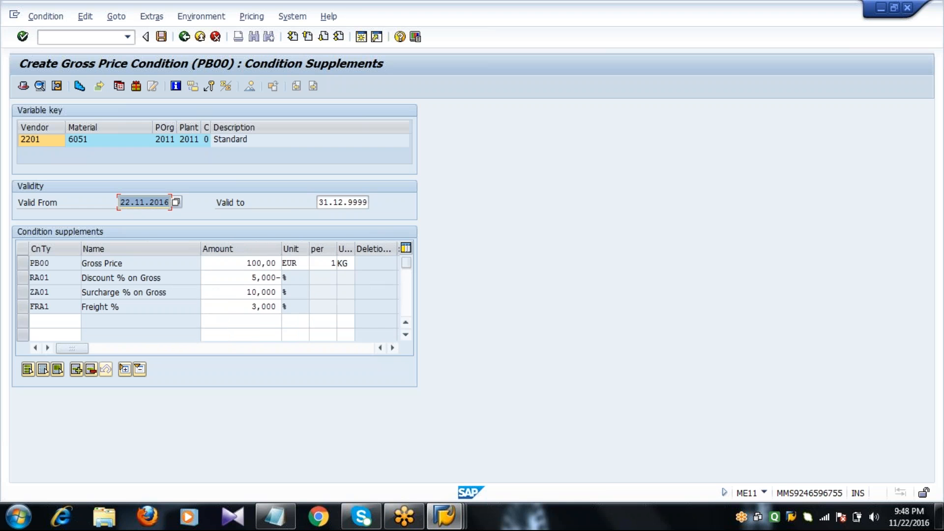
{"action": "left_click_drag", "start_coordinate": [22, 268], "coordinate": [23, 306]}
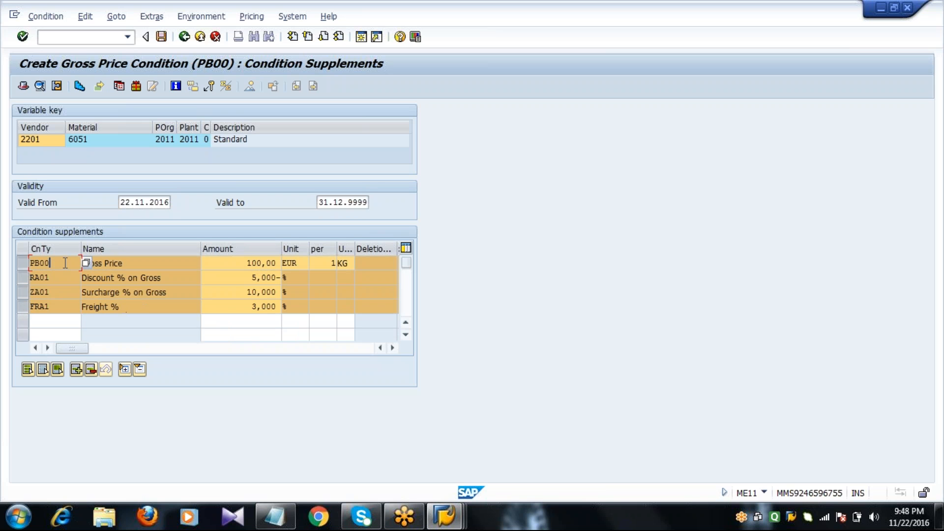
{"action": "left_click", "coordinate": [123, 266]}
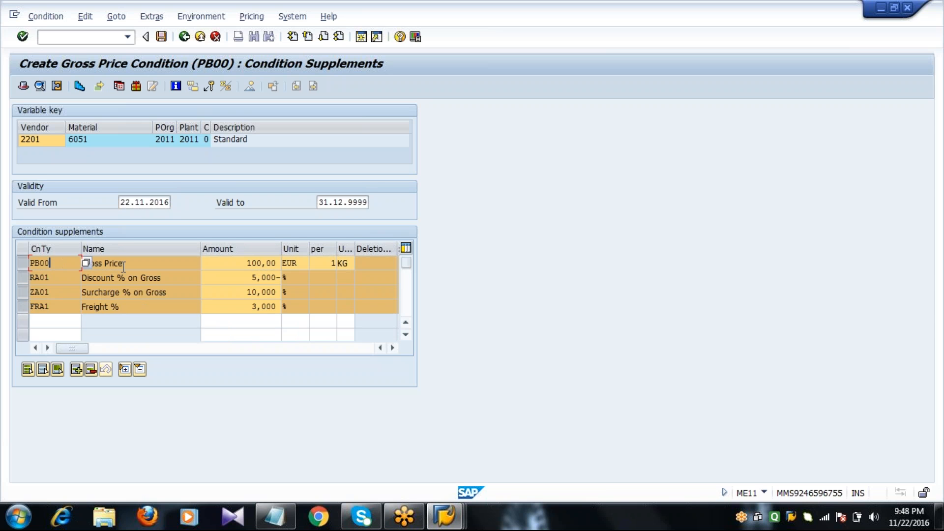
{"action": "left_click", "coordinate": [152, 278]}
{"action": "left_click", "coordinate": [231, 306]}
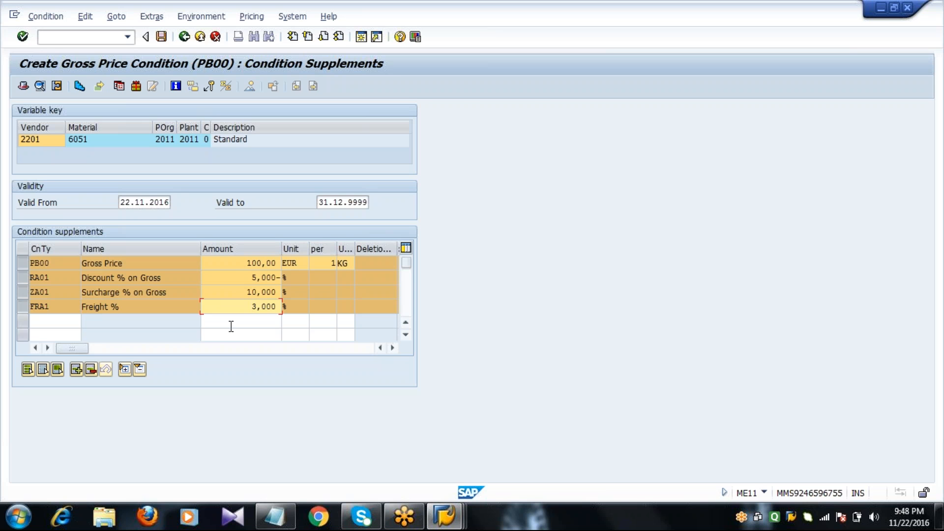
{"action": "left_click", "coordinate": [67, 303]}
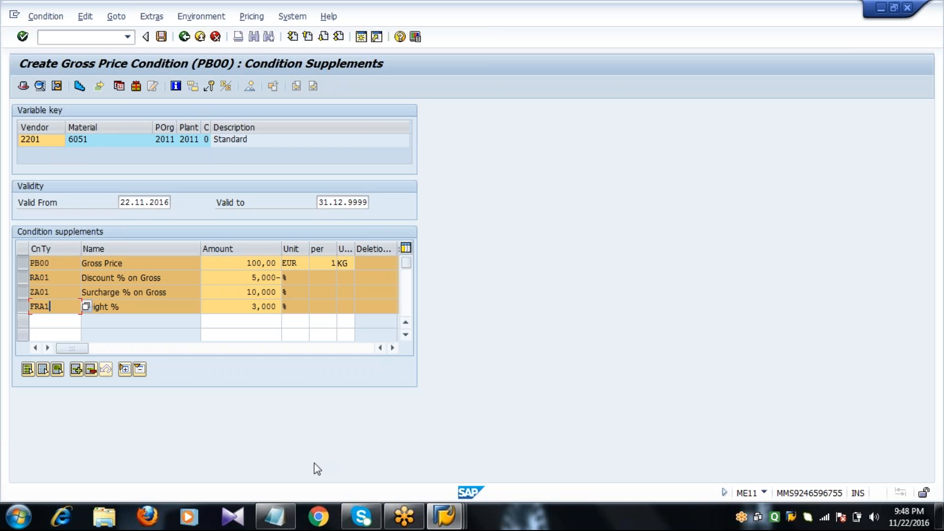
Switch to the MM - Part1 notes in Notepad and find the calculation part for the condition types
{"action": "left_click", "coordinate": [275, 519]}
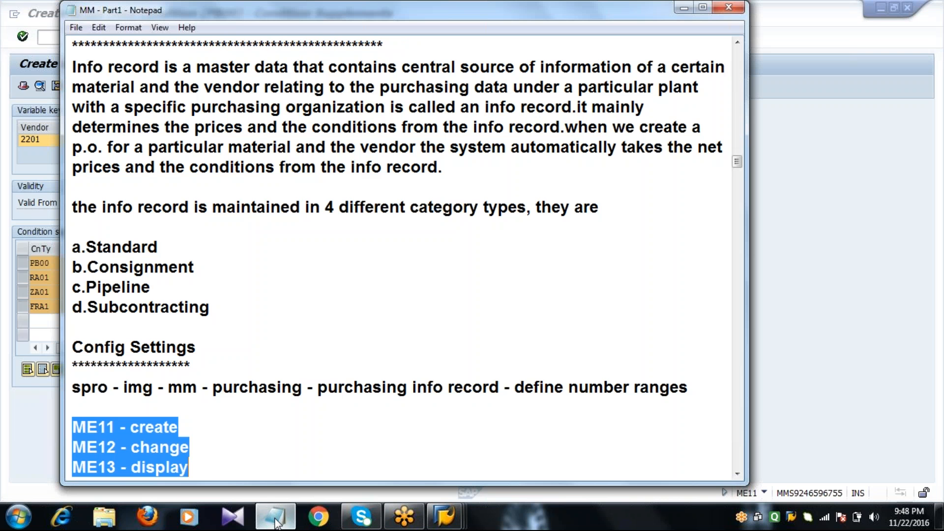
{"action": "left_click", "coordinate": [329, 402]}
{"action": "left_click", "coordinate": [737, 473]}
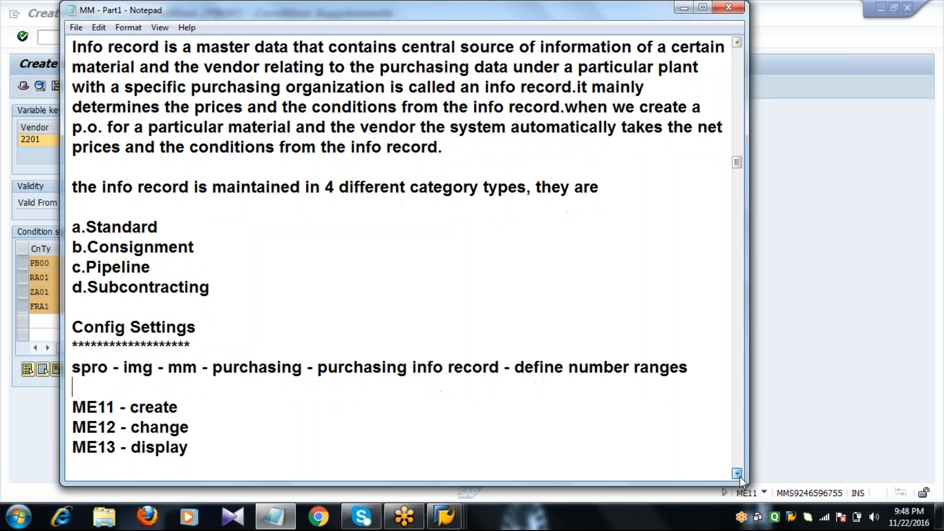
{"action": "left_click_drag", "start_coordinate": [739, 477], "coordinate": [740, 477]}
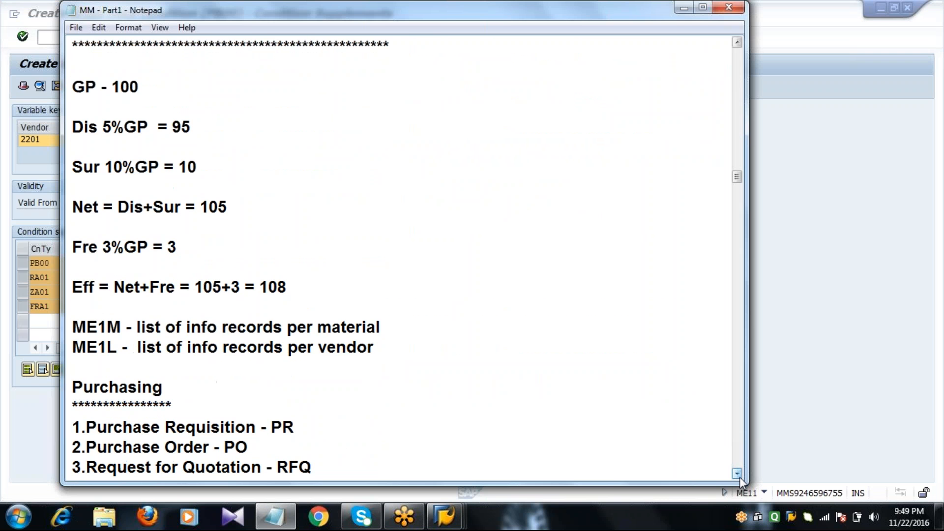
{"action": "left_click", "coordinate": [737, 41]}
{"action": "double_click", "coordinate": [149, 106]}
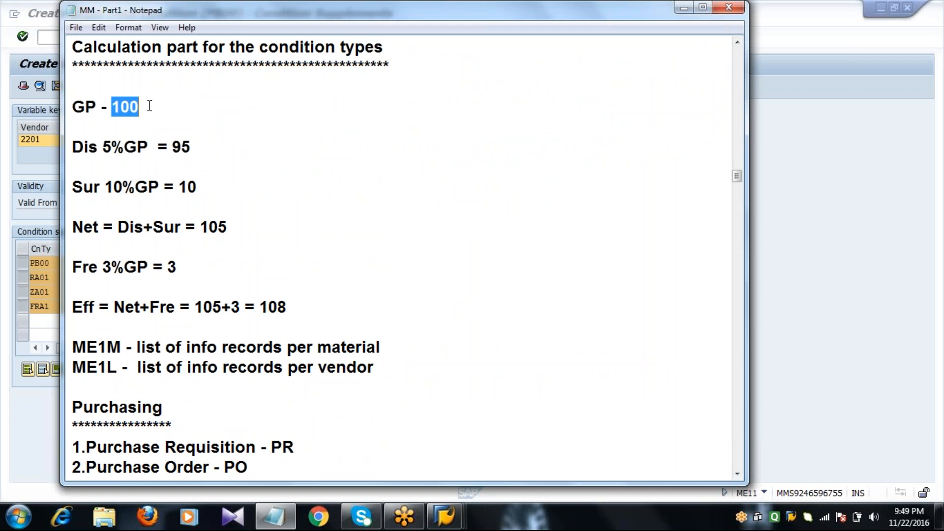
{"action": "left_click", "coordinate": [150, 106]}
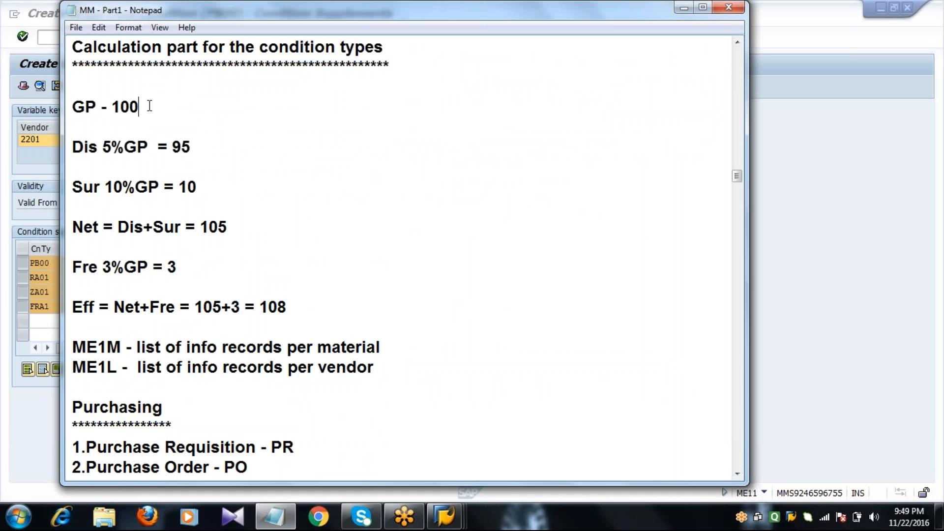
Examine how the notes calculate discount, surcharge, net price, freight and effective price from the gross price
{"action": "left_click", "coordinate": [97, 149]}
{"action": "left_click", "coordinate": [201, 149]}
{"action": "left_click", "coordinate": [152, 188]}
{"action": "left_click", "coordinate": [212, 188]}
{"action": "double_click", "coordinate": [231, 226]}
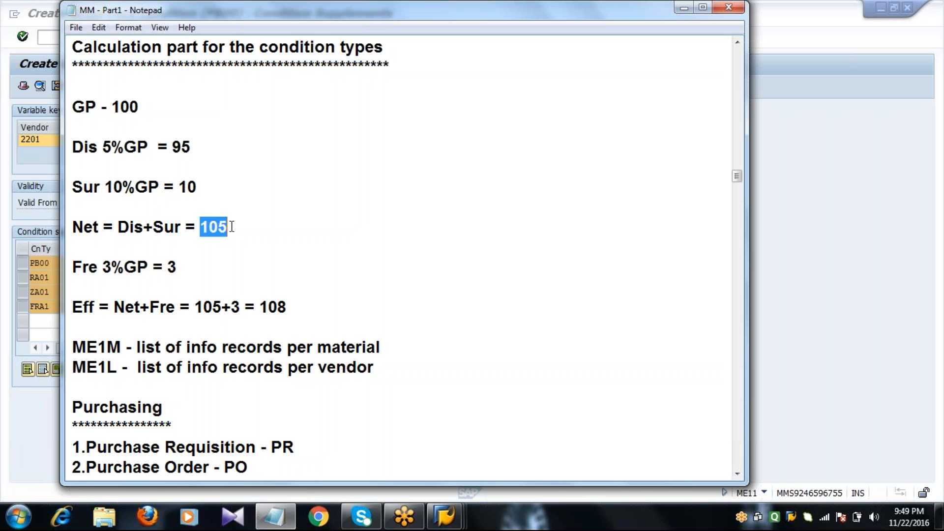
{"action": "left_click", "coordinate": [149, 269]}
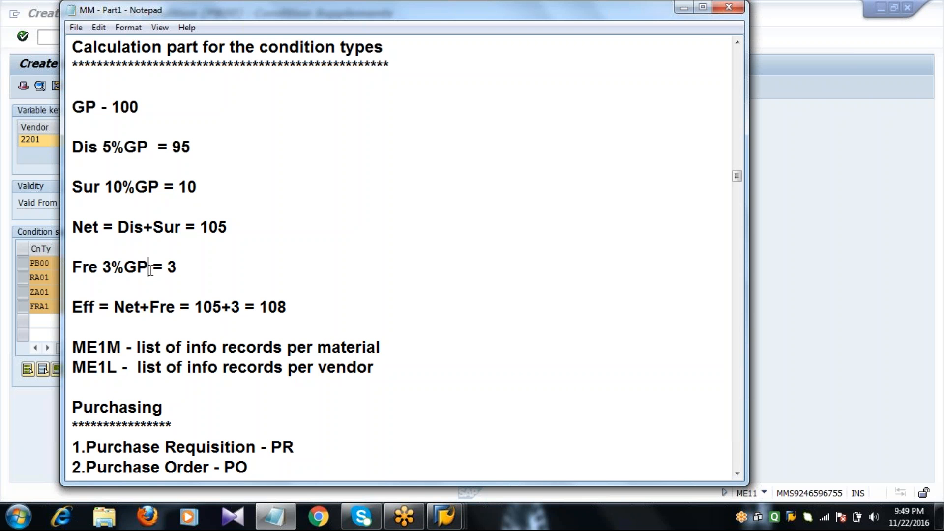
{"action": "left_click", "coordinate": [182, 266]}
{"action": "left_click_drag", "start_coordinate": [175, 308], "coordinate": [140, 308]}
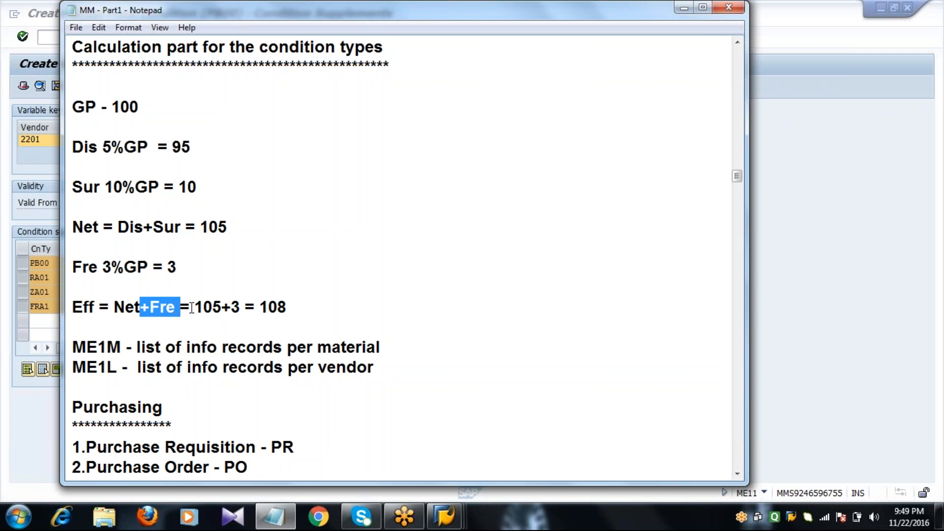
{"action": "left_click", "coordinate": [215, 307]}
{"action": "double_click", "coordinate": [298, 309]}
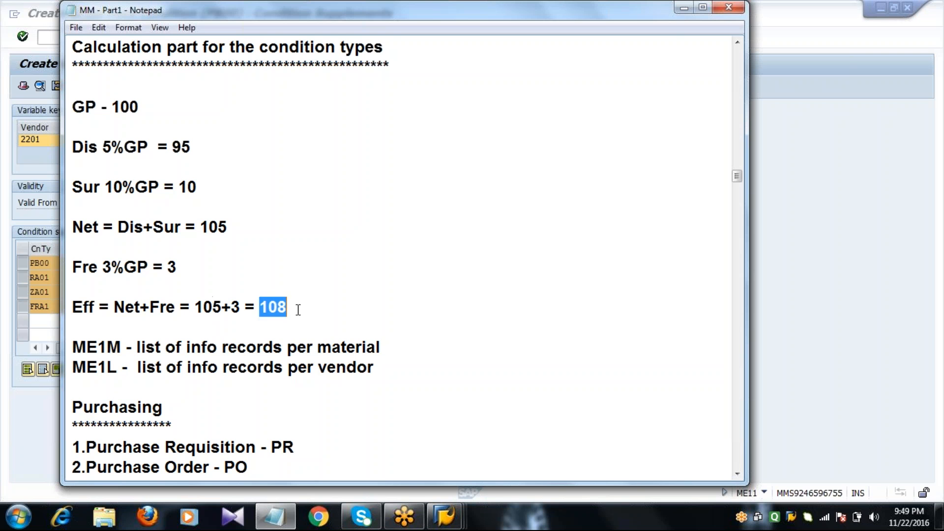
{"action": "left_click", "coordinate": [298, 309]}
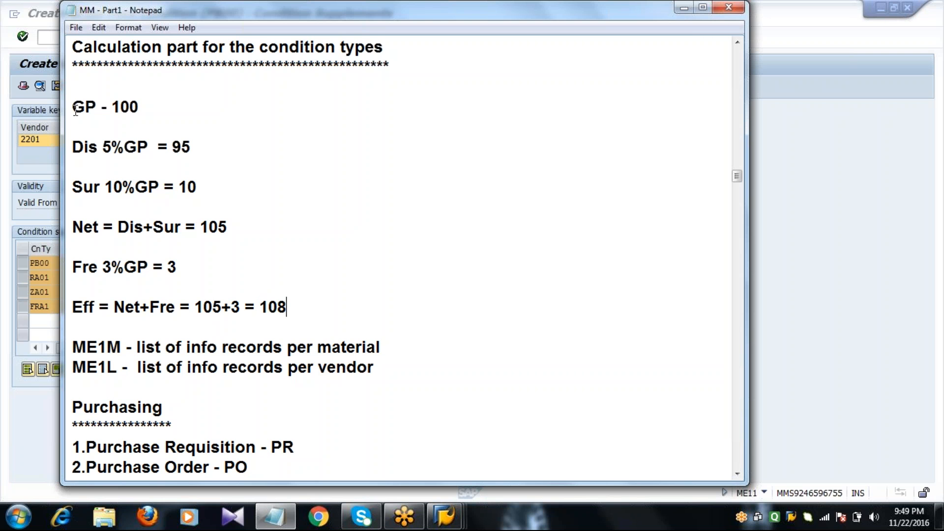
{"action": "left_click_drag", "start_coordinate": [73, 108], "coordinate": [317, 304]}
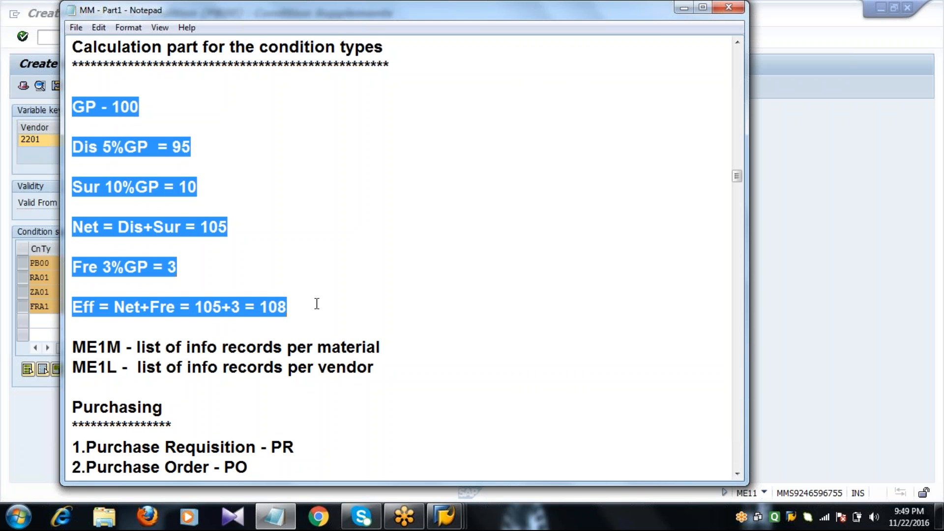
Switch back to SAP, save from the condition supplements, and check the net and effective prices in the purchasing organization data
{"action": "left_click", "coordinate": [46, 291]}
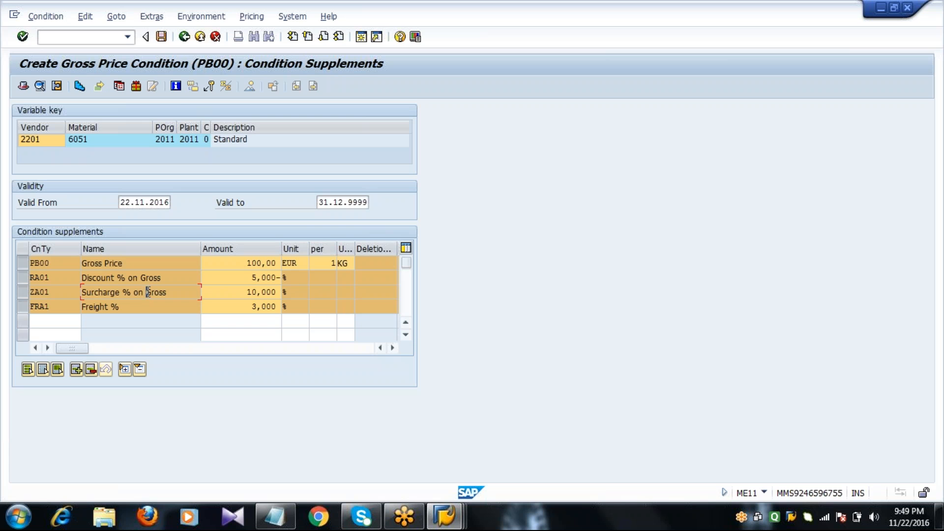
{"action": "left_click", "coordinate": [162, 37]}
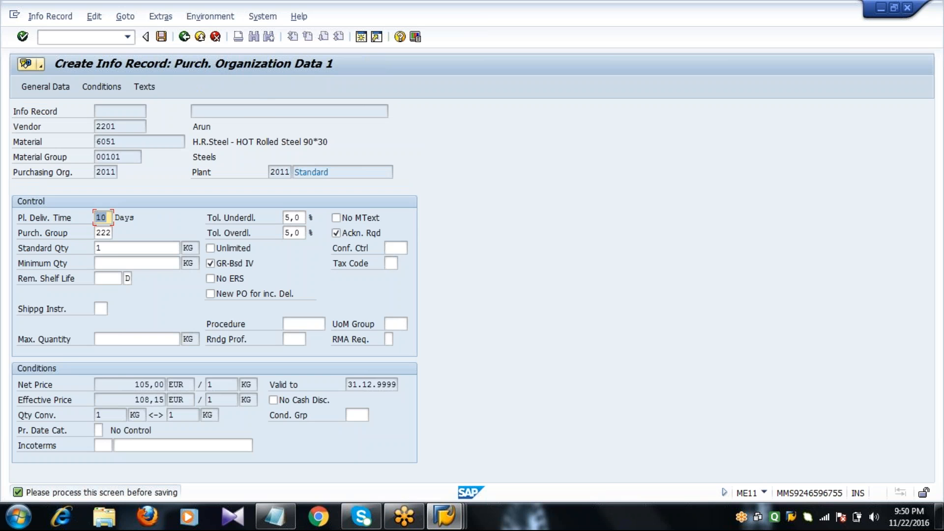
{"action": "left_click", "coordinate": [54, 220]}
{"action": "double_click", "coordinate": [112, 217]}
{"action": "left_click", "coordinate": [112, 232]}
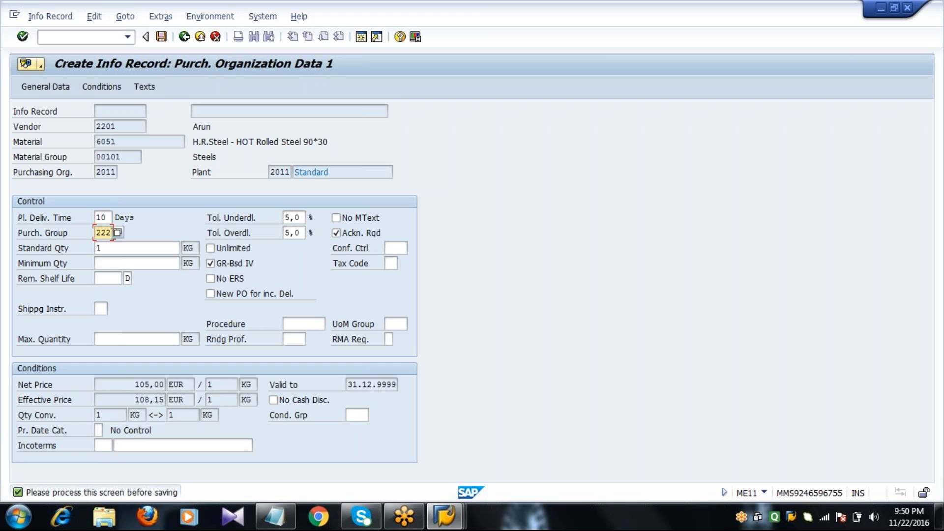
{"action": "left_click", "coordinate": [128, 387]}
{"action": "left_click_drag", "start_coordinate": [129, 387], "coordinate": [203, 384]}
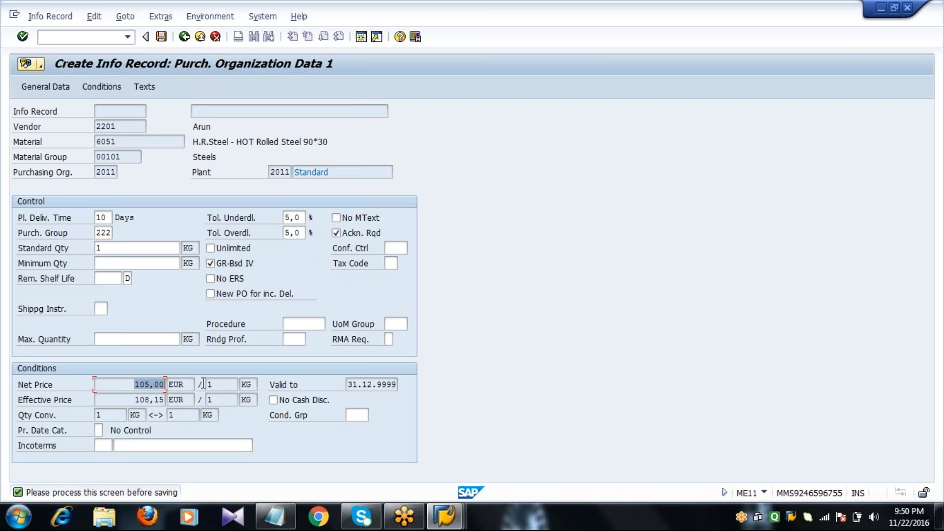
{"action": "left_click", "coordinate": [133, 400]}
{"action": "left_click", "coordinate": [390, 264]}
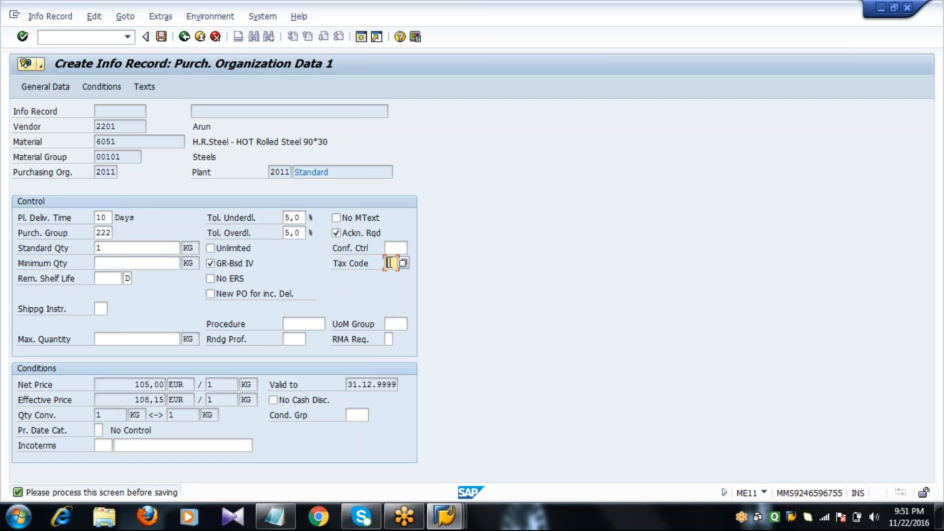
Save the purchasing info record and view the created record's number in the message details
{"action": "left_click", "coordinate": [161, 37]}
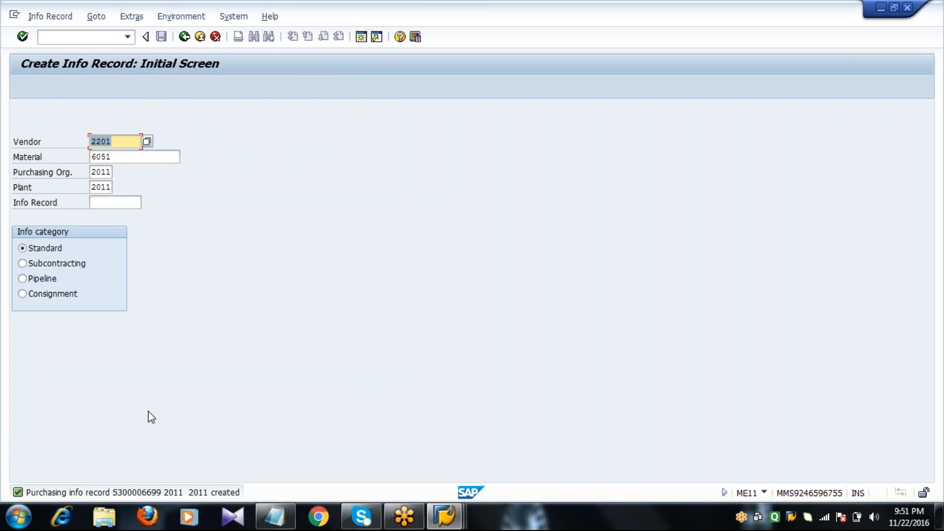
{"action": "double_click", "coordinate": [119, 491]}
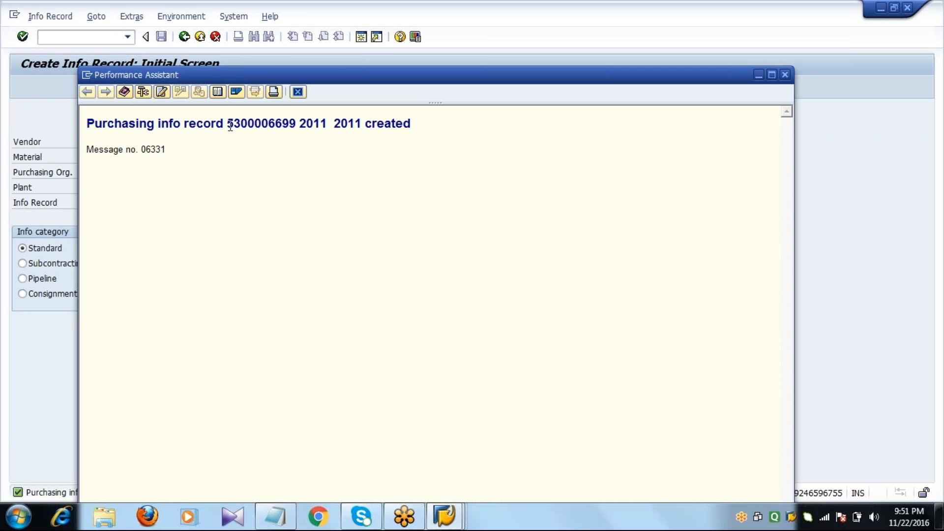
{"action": "left_click_drag", "start_coordinate": [227, 123], "coordinate": [297, 123]}
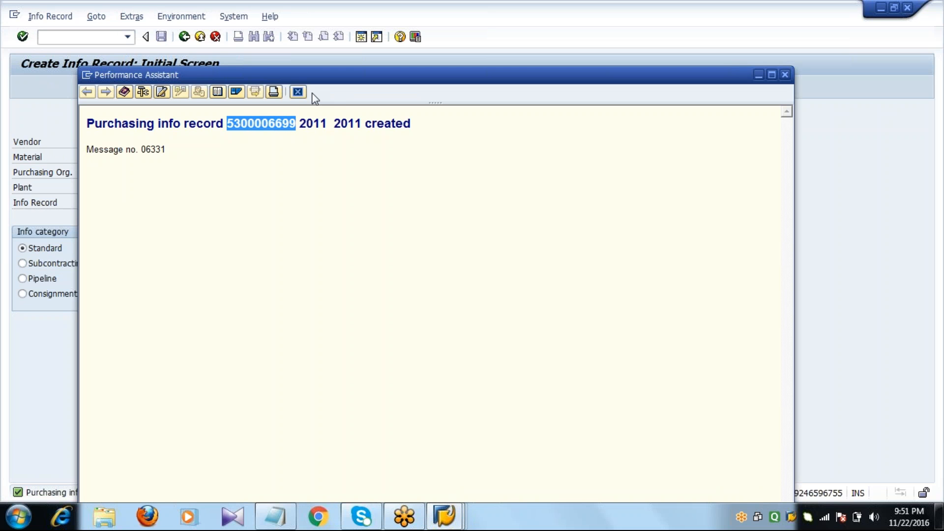
{"action": "left_click", "coordinate": [297, 92]}
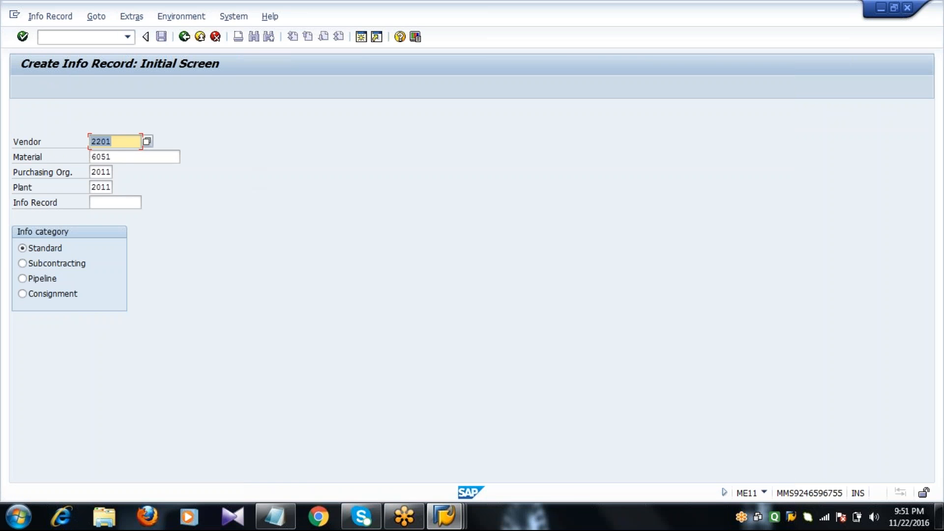
Leave info record creation and start transaction ME21N to create a purchase order
{"action": "left_click", "coordinate": [127, 153]}
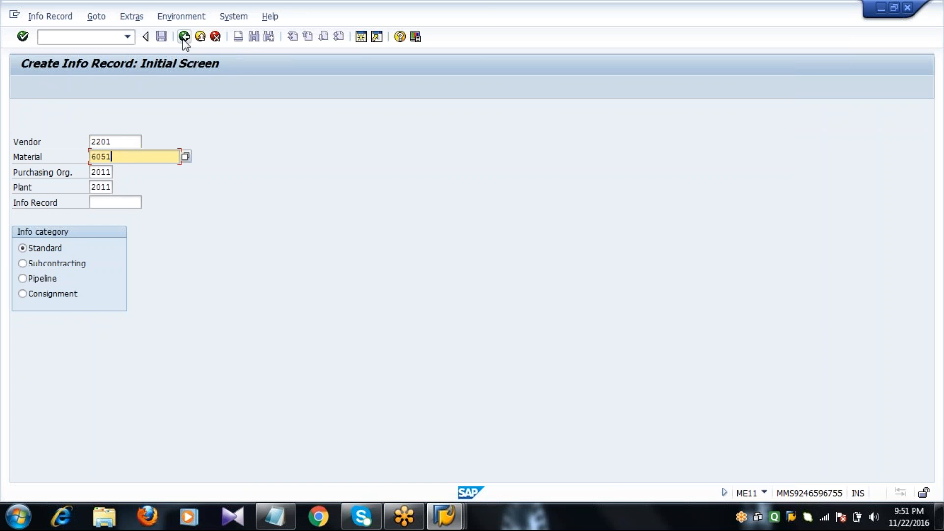
{"action": "left_click", "coordinate": [122, 140]}
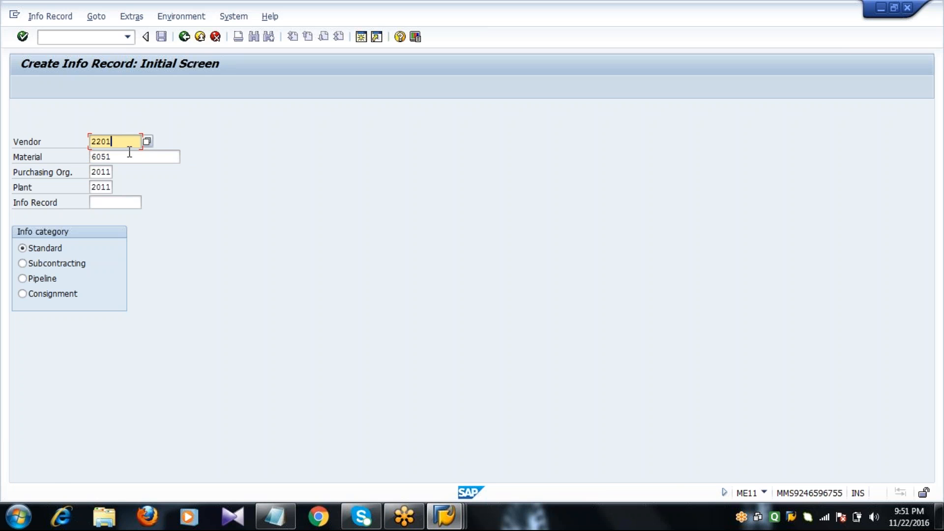
{"action": "left_click", "coordinate": [123, 156]}
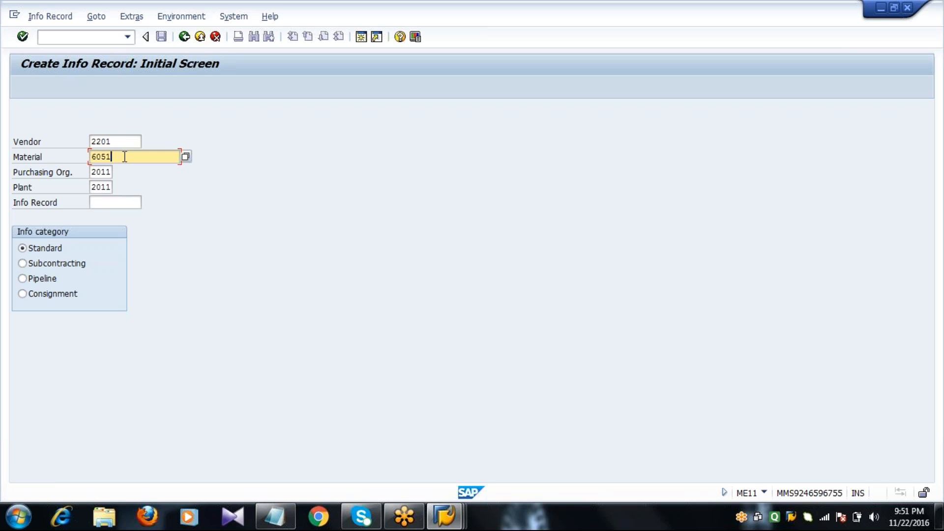
{"action": "left_click", "coordinate": [184, 39]}
{"action": "type", "text": "ME21N"}
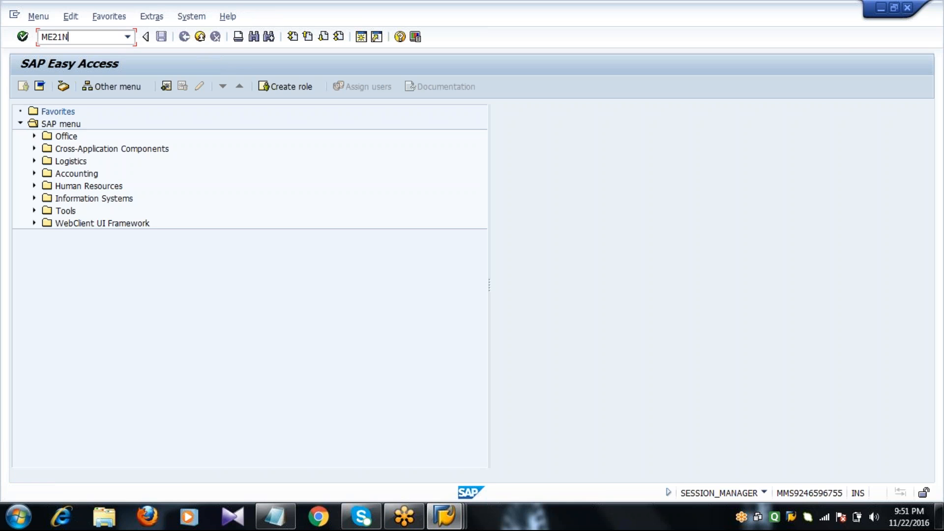
{"action": "key", "text": "Return"}
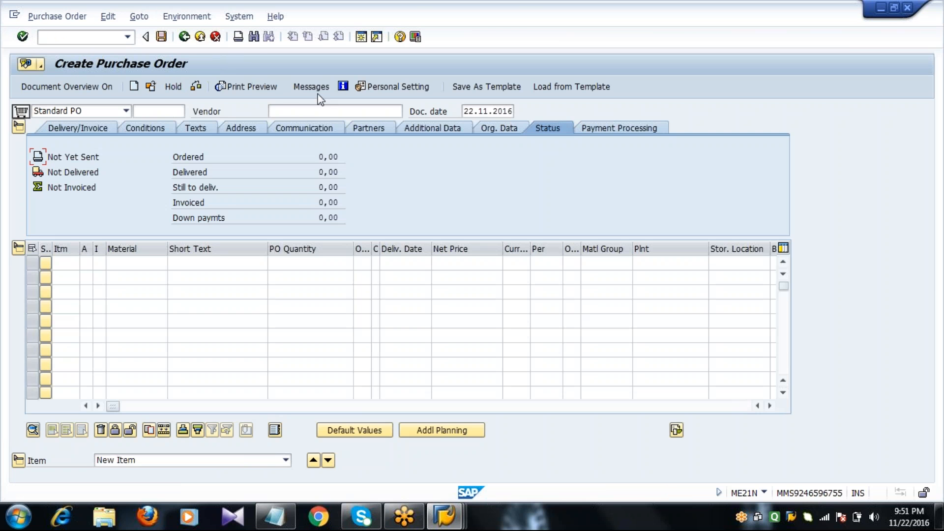
Enter vendor 2201, purchasing organization 2011, purchasing group 222 and company code 2001 in the purchase order header
{"action": "left_click", "coordinate": [313, 110]}
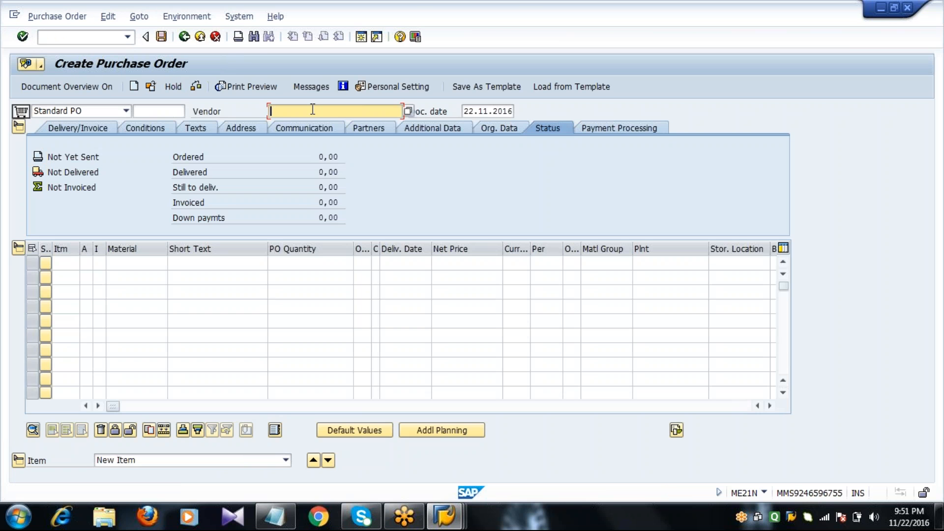
{"action": "type", "text": "2201"}
{"action": "left_click", "coordinate": [505, 130]}
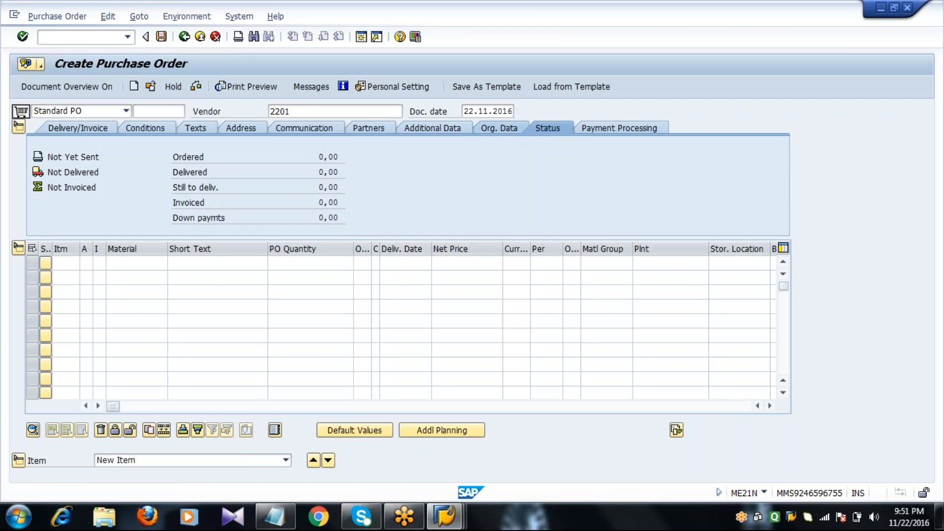
{"action": "type", "text": "2011"}
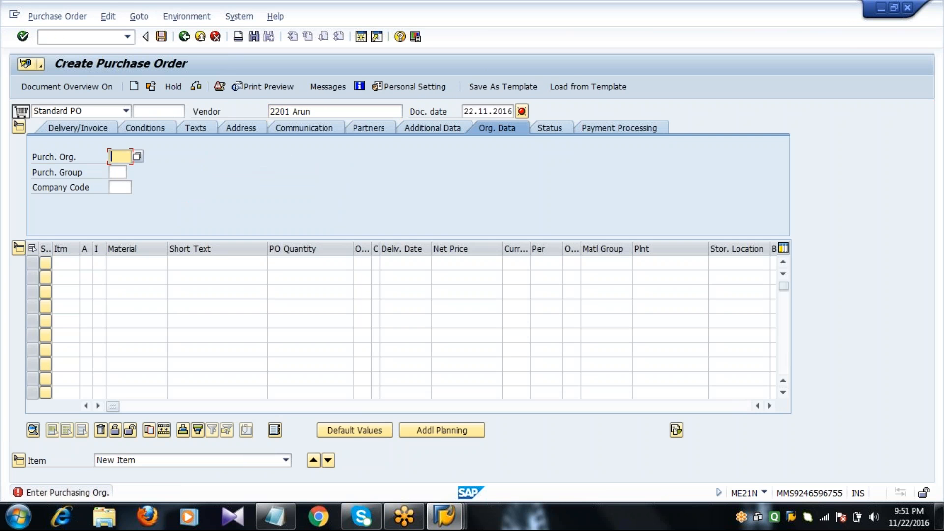
{"action": "type", "text": "2"}
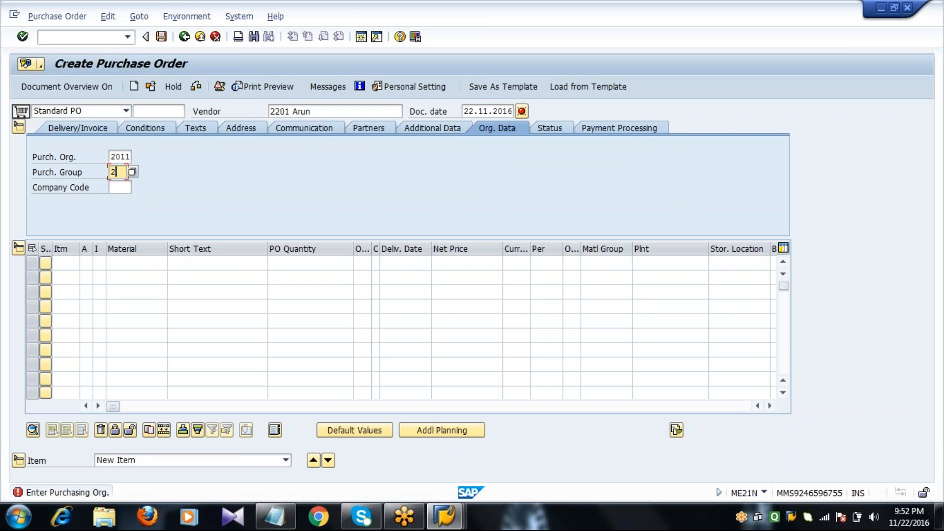
{"action": "type", "text": "222001"}
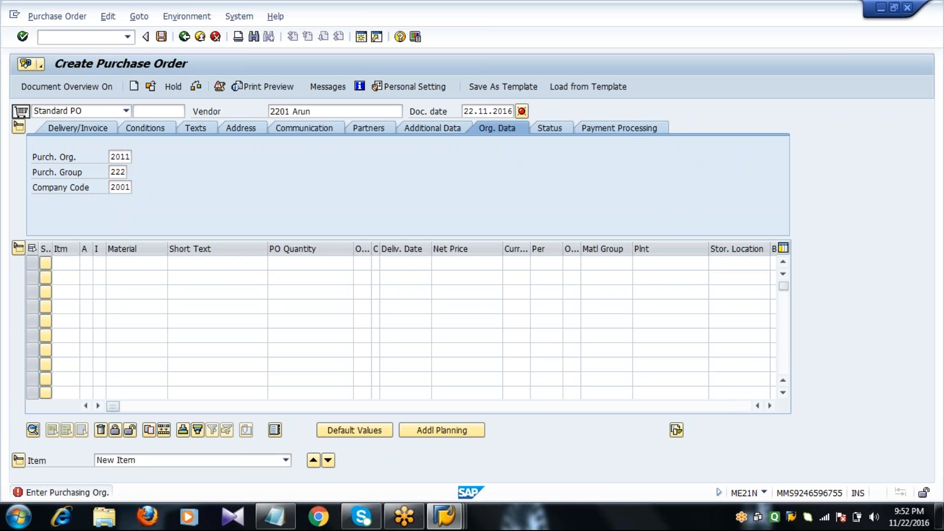
{"action": "key", "text": "Return"}
Enter material 6051 with a PO quantity of 10 in the first purchase order item line
{"action": "left_click", "coordinate": [157, 264]}
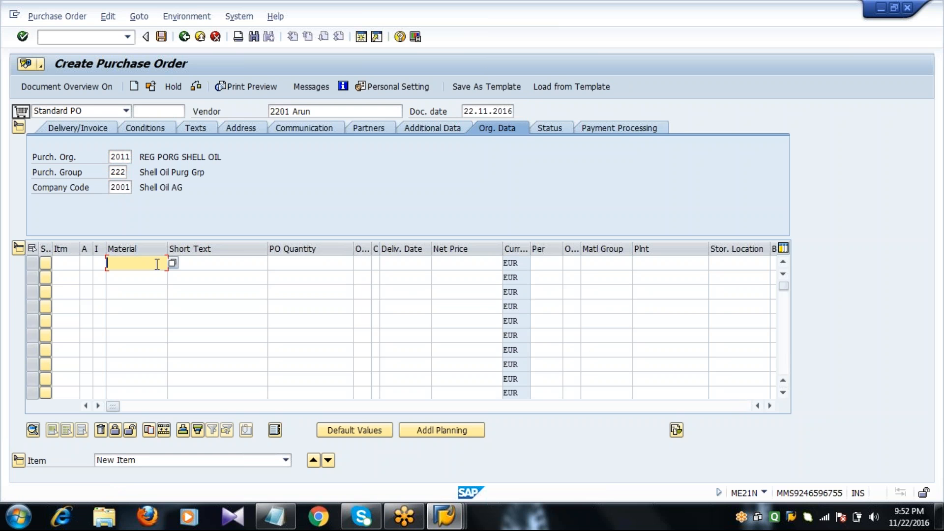
{"action": "type", "text": "6051"}
{"action": "key", "text": "Tab"}
{"action": "key", "text": "Tab"}
{"action": "type", "text": "10"}
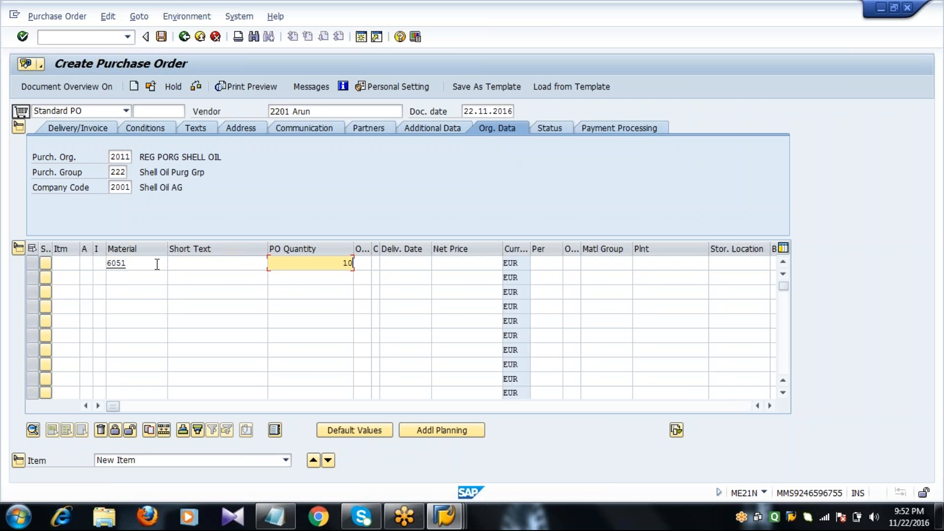
Set the item's plant to 2011 and storage location to 0001, and confirm the line with the net price left blank
{"action": "key", "text": "Tab"}
{"action": "key", "text": "Tab"}
{"action": "key", "text": "Tab"}
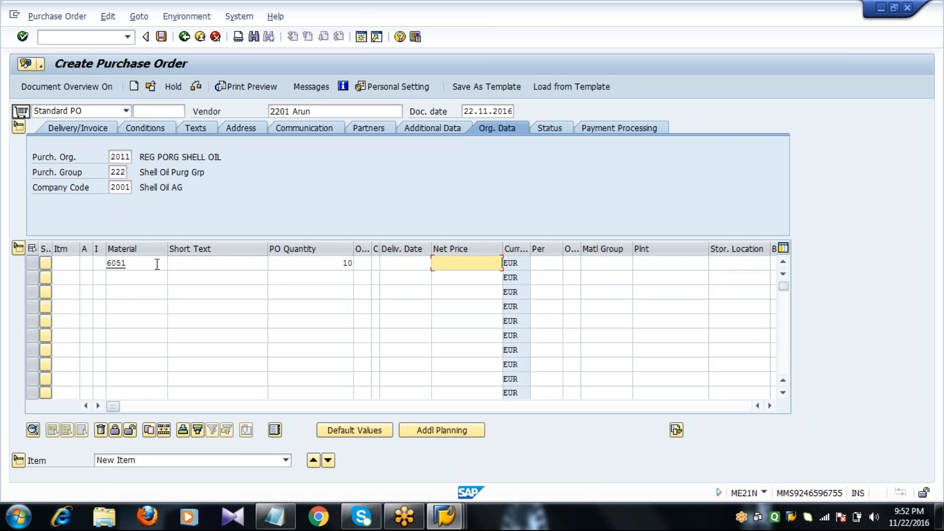
{"action": "key", "text": "Tab"}
{"action": "key", "text": "Tab"}
{"action": "key", "text": "Tab"}
{"action": "key", "text": "Tab"}
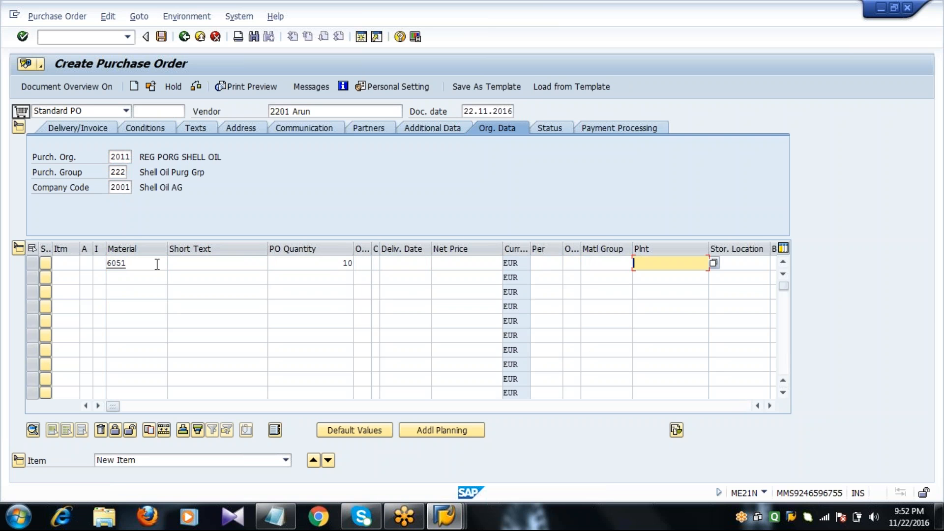
{"action": "type", "text": "2011"}
{"action": "key", "text": "Tab"}
{"action": "type", "text": "0001"}
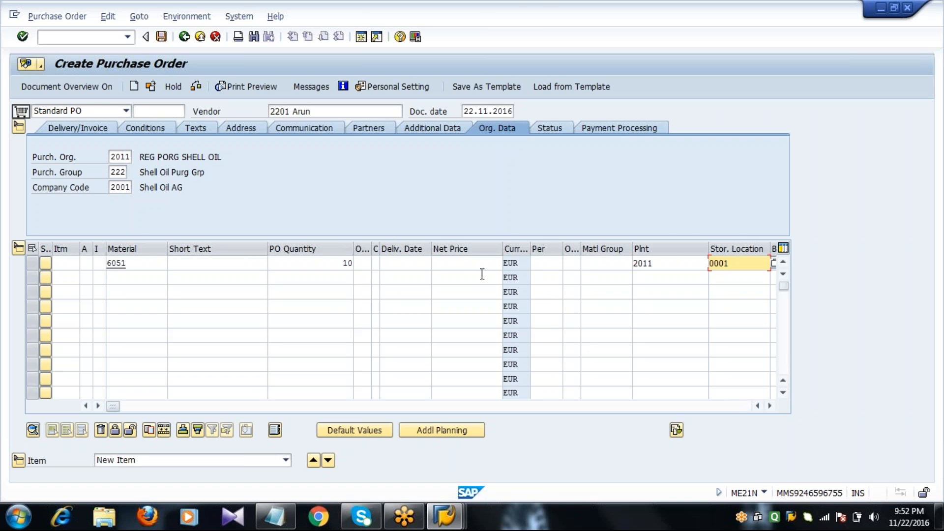
{"action": "left_click", "coordinate": [465, 263]}
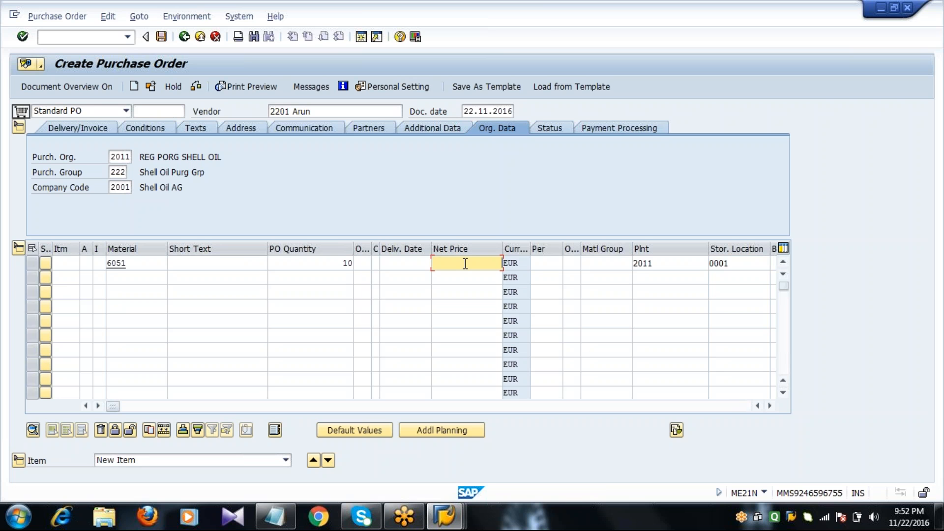
{"action": "key", "text": "Return"}
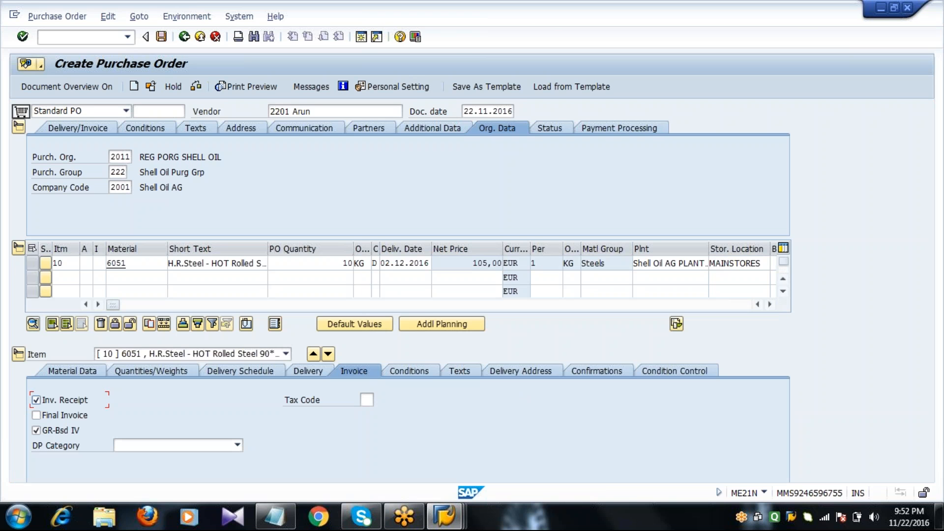
Check the item's net price, collapse the header and item overview, and display the item's pricing conditions
{"action": "left_click_drag", "start_coordinate": [472, 263], "coordinate": [517, 263]}
{"action": "left_click", "coordinate": [448, 263]}
{"action": "left_click", "coordinate": [19, 127]}
{"action": "left_click", "coordinate": [19, 142]}
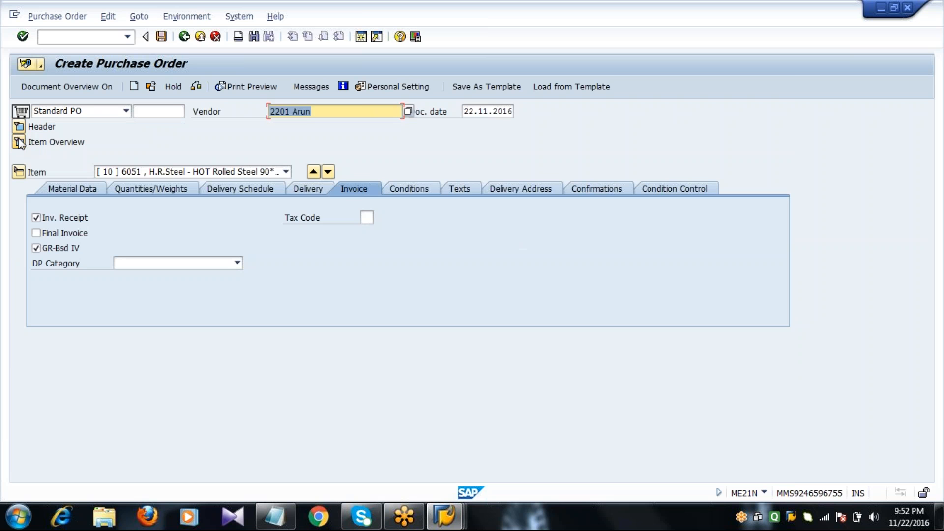
{"action": "left_click", "coordinate": [34, 173]}
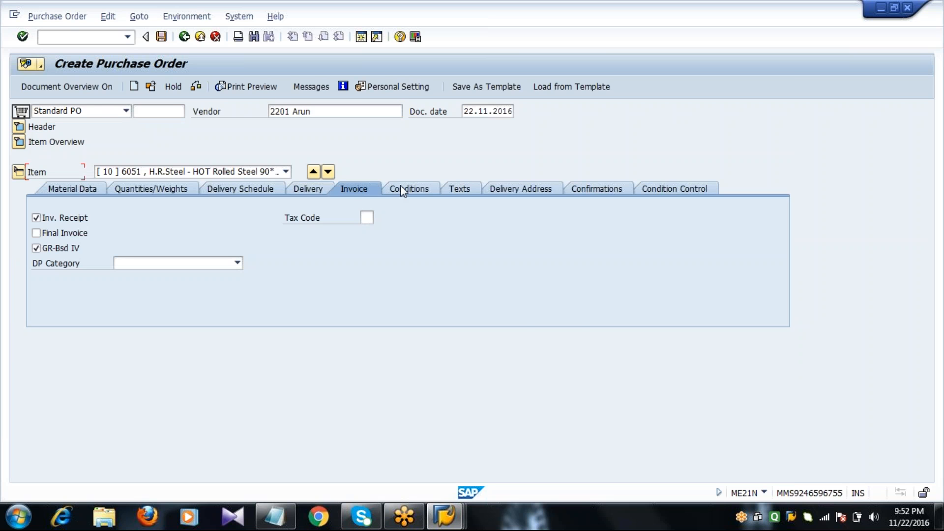
{"action": "left_click", "coordinate": [419, 192]}
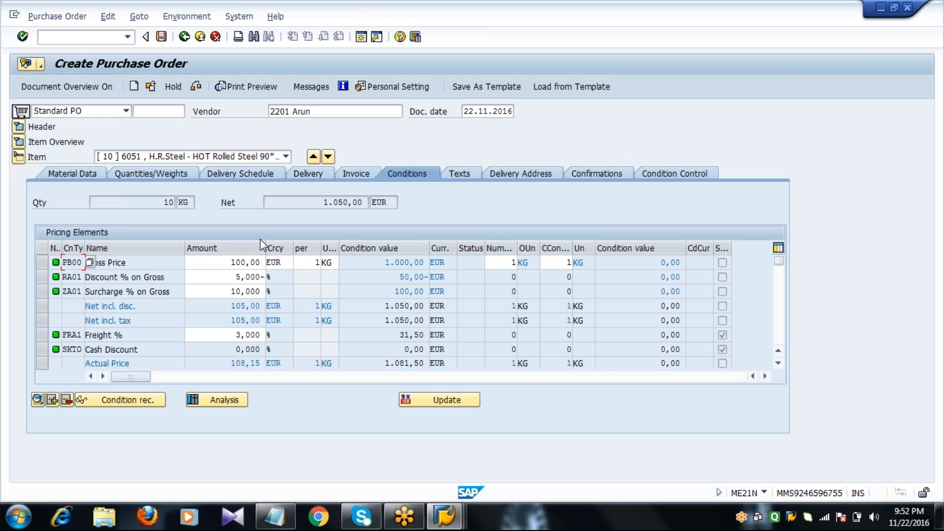
Examine the gross price, discount, surcharge and freight conditions of item 10
{"action": "left_click", "coordinate": [43, 262]}
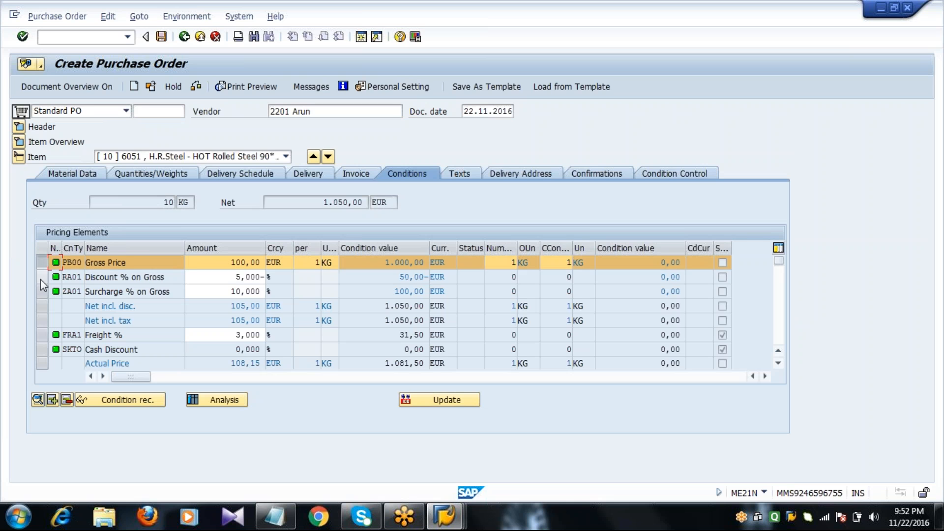
{"action": "left_click", "coordinate": [40, 278]}
{"action": "left_click", "coordinate": [41, 293]}
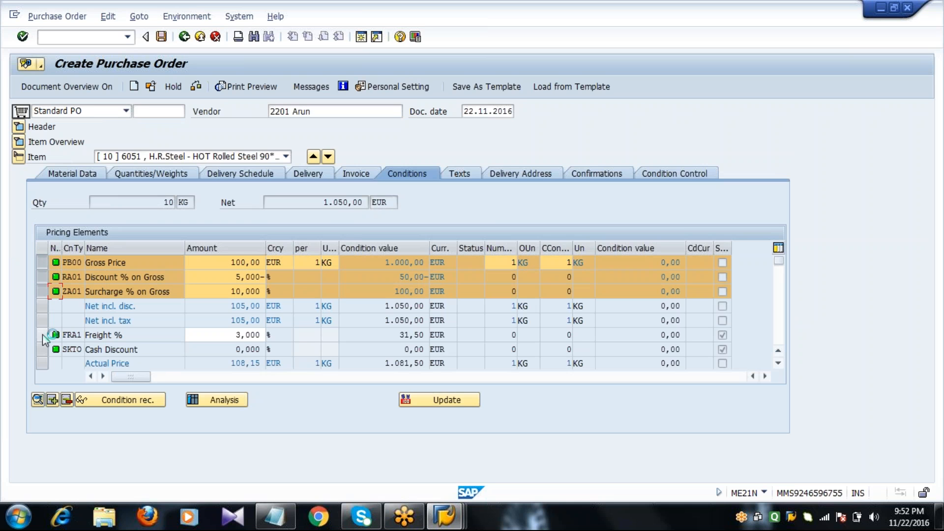
{"action": "left_click", "coordinate": [43, 334]}
{"action": "left_click", "coordinate": [138, 338]}
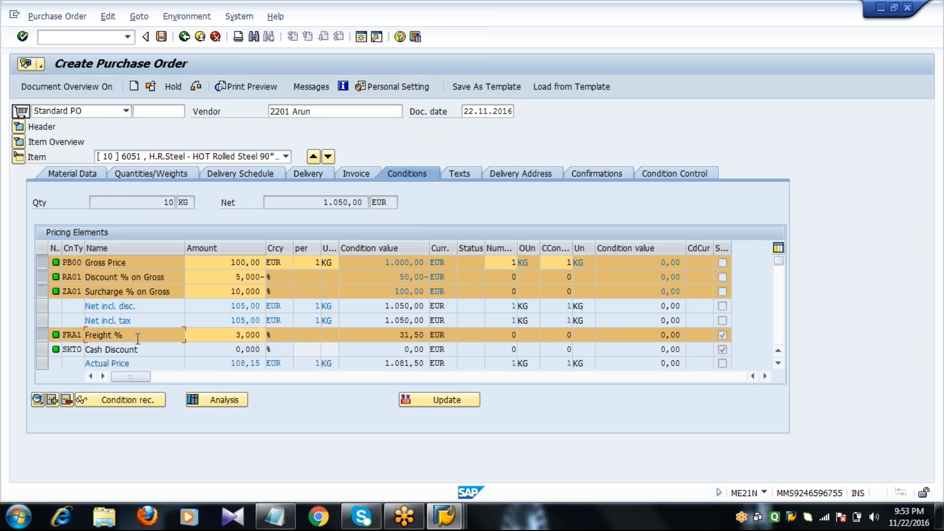
Change the purchase order's vendor to 2202
{"action": "left_click", "coordinate": [332, 113]}
{"action": "key", "text": "BackSpace"}
{"action": "key", "text": "BackSpace"}
{"action": "key", "text": "BackSpace"}
{"action": "key", "text": "BackSpace"}
{"action": "key", "text": "BackSpace"}
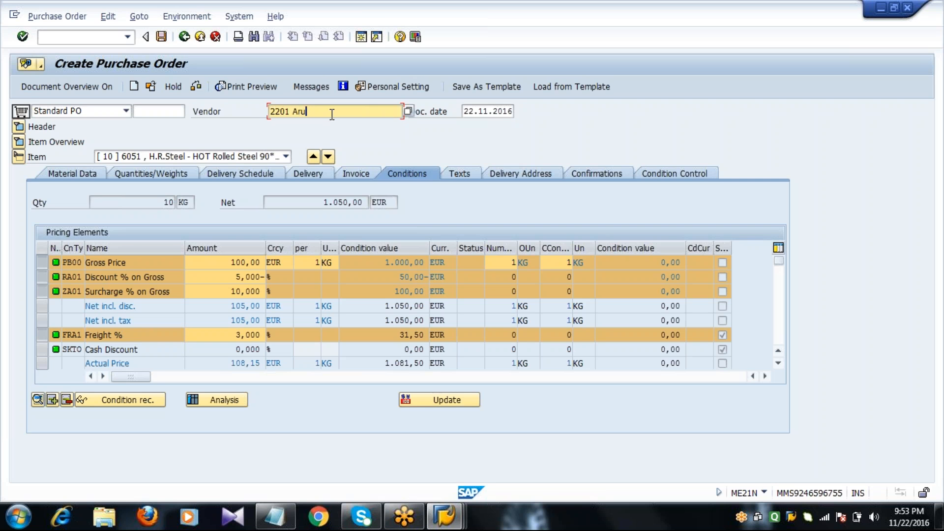
{"action": "key", "text": "BackSpace"}
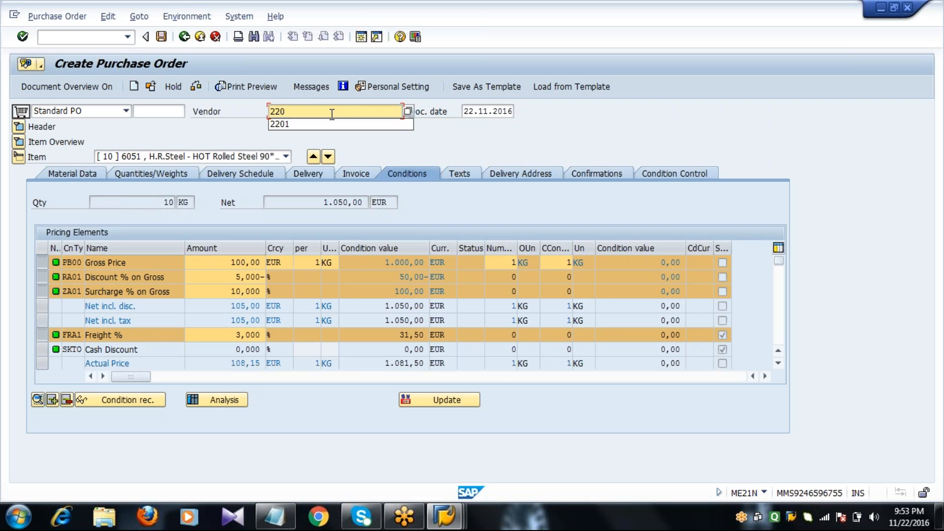
{"action": "type", "text": "2"}
{"action": "key", "text": "Return"}
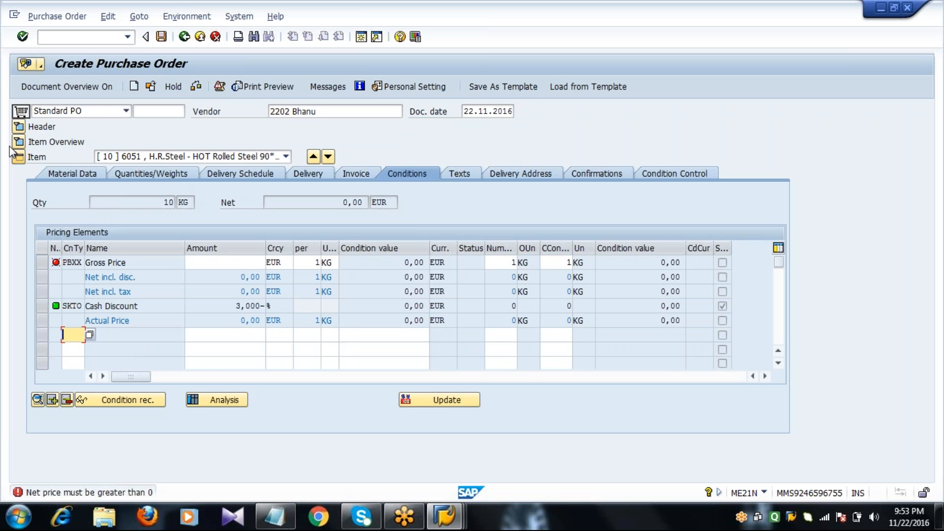
Check the gross price condition and the net price in the item overview for vendor 2202
{"action": "left_click", "coordinate": [224, 264]}
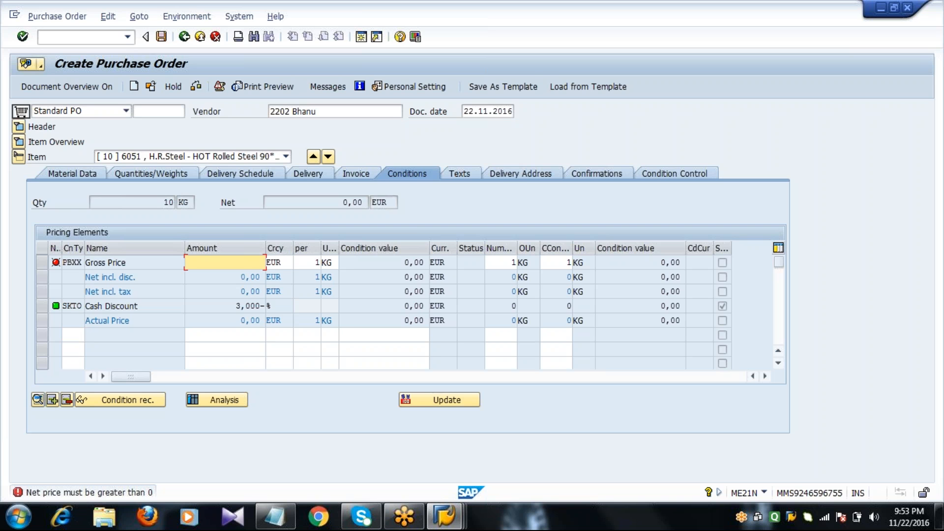
{"action": "left_click", "coordinate": [18, 143]}
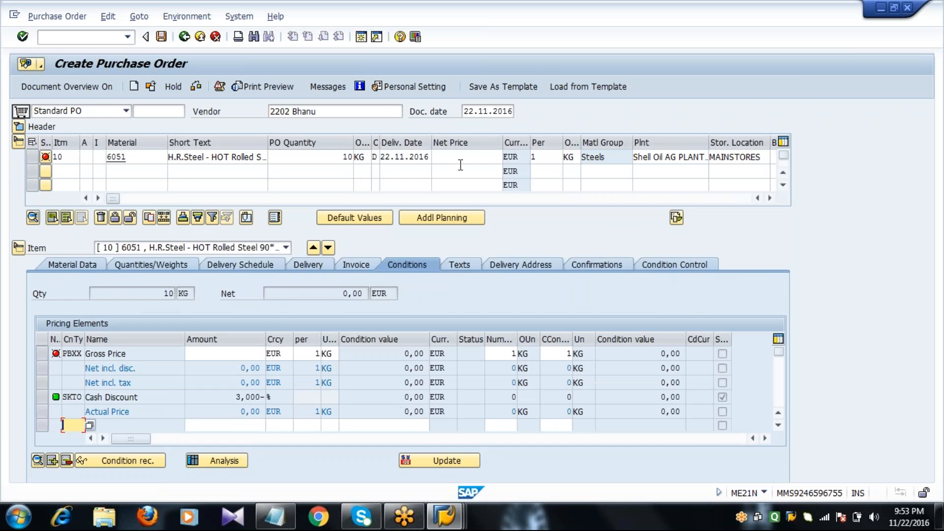
{"action": "left_click", "coordinate": [457, 157]}
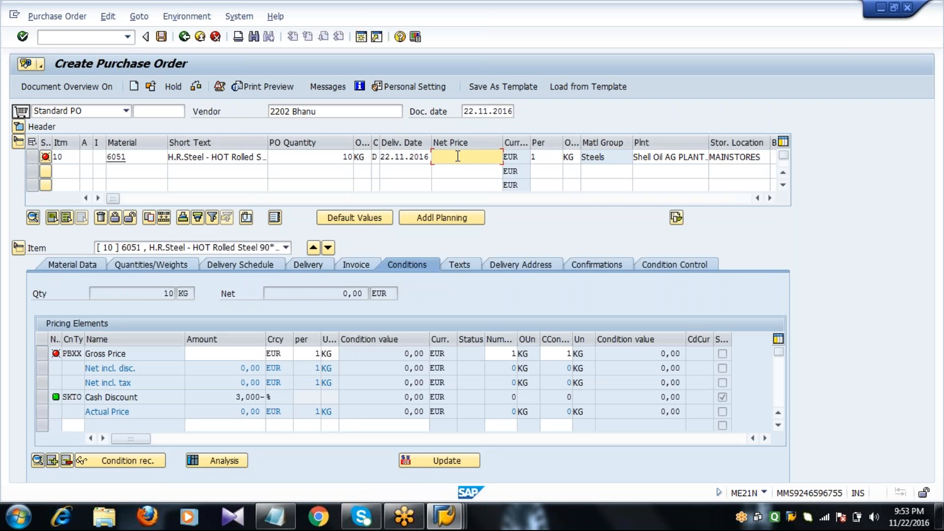
{"action": "left_click", "coordinate": [19, 142]}
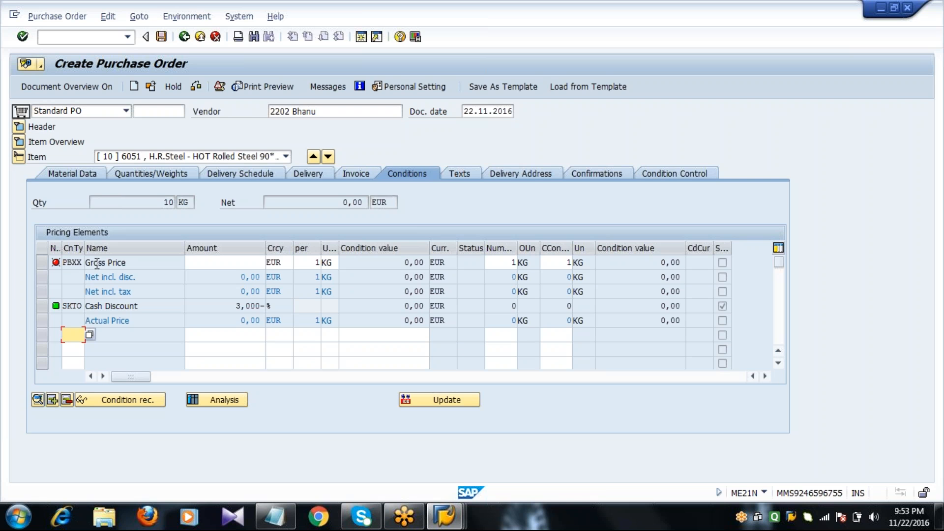
{"action": "left_click", "coordinate": [44, 261]}
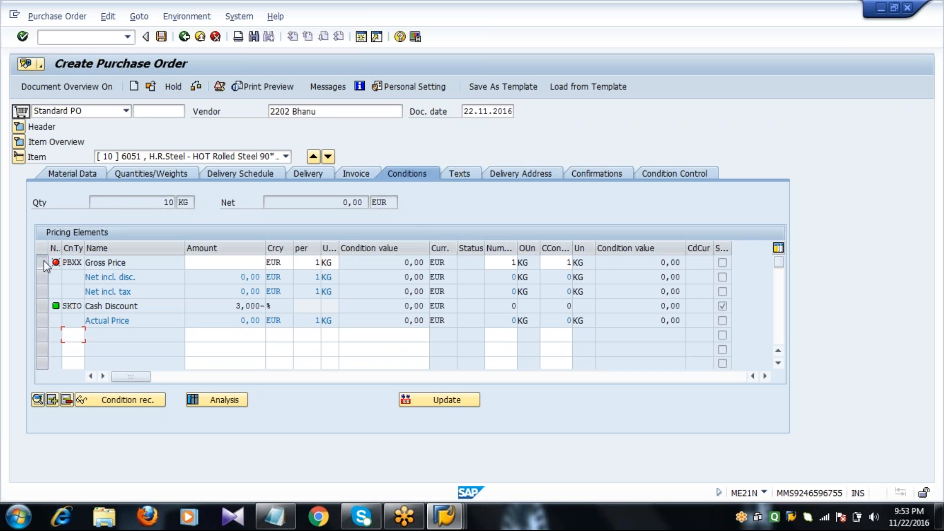
{"action": "left_click", "coordinate": [226, 262]}
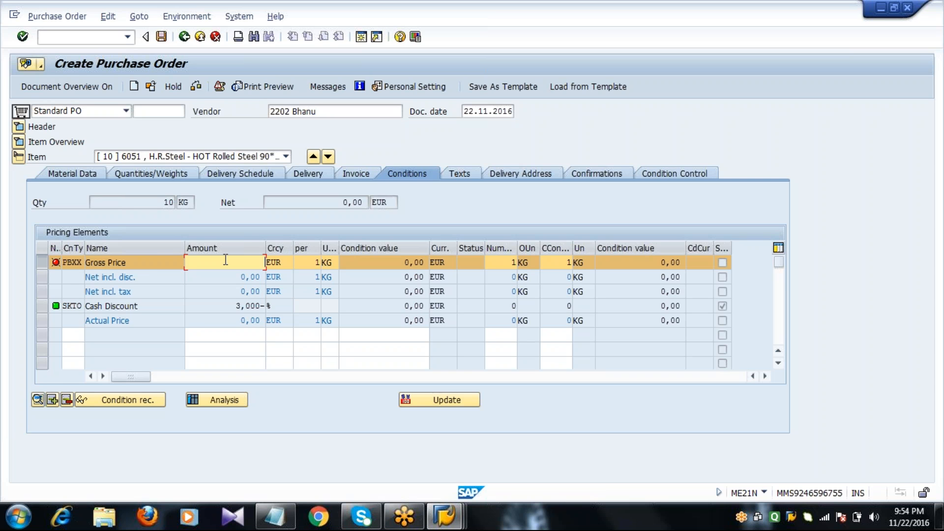
{"action": "left_click", "coordinate": [49, 262]}
Set the purchase order's vendor back to 2201
{"action": "left_click", "coordinate": [327, 111]}
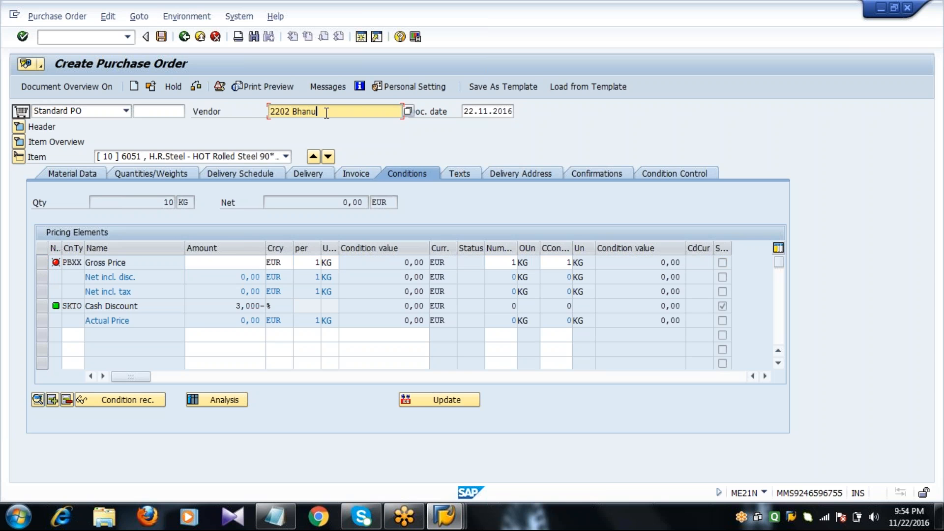
{"action": "key", "text": "BackSpace"}
{"action": "key", "text": "BackSpace"}
{"action": "key", "text": "BackSpace"}
{"action": "key", "text": "BackSpace"}
{"action": "key", "text": "BackSpace"}
{"action": "key", "text": "BackSpace"}
{"action": "key", "text": "BackSpace"}
{"action": "type", "text": "1"}
{"action": "key", "text": "Return"}
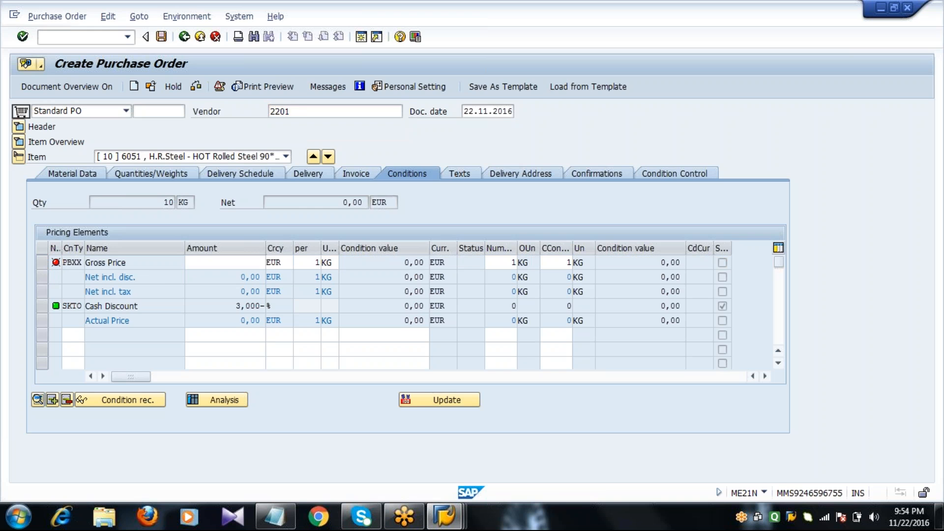
Compare the gross price, discount, surcharge and net value in the conditions, and expand the item overview to check the net price
{"action": "left_click", "coordinate": [223, 263]}
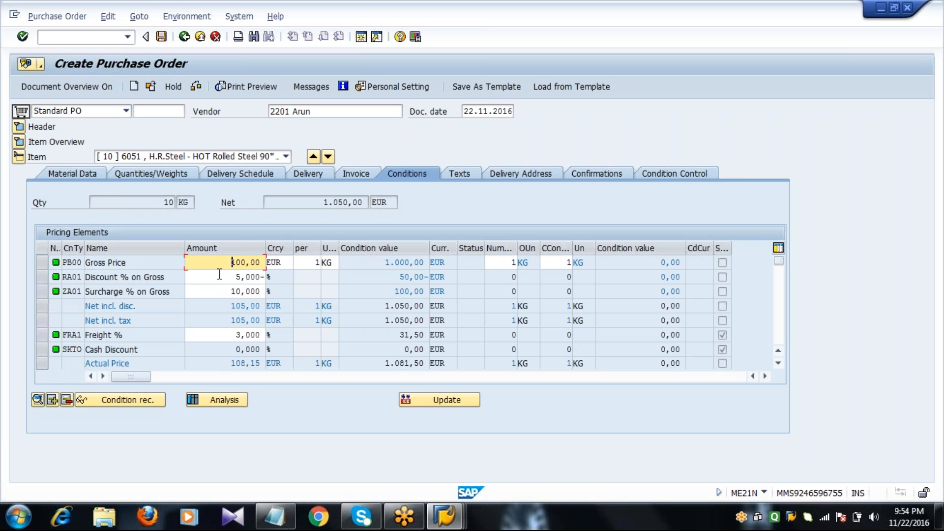
{"action": "left_click", "coordinate": [218, 276]}
{"action": "left_click", "coordinate": [216, 293]}
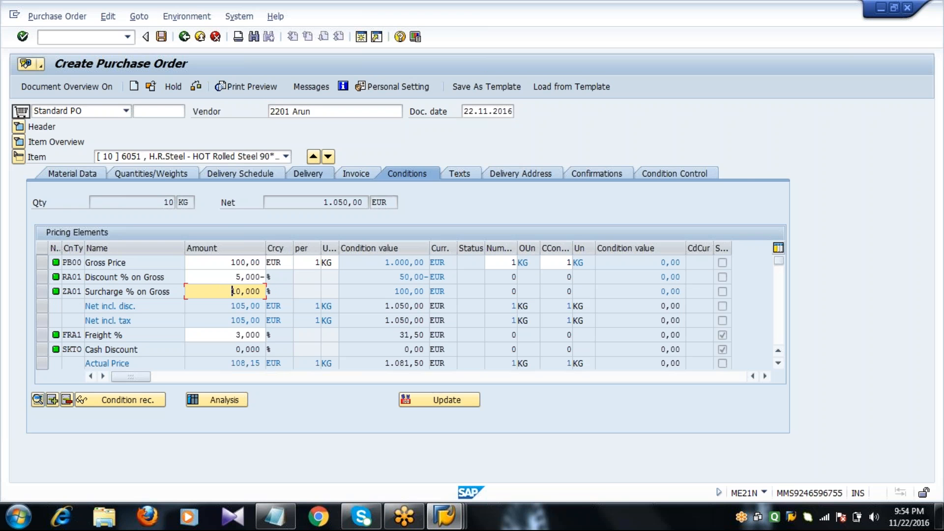
{"action": "left_click", "coordinate": [320, 202]}
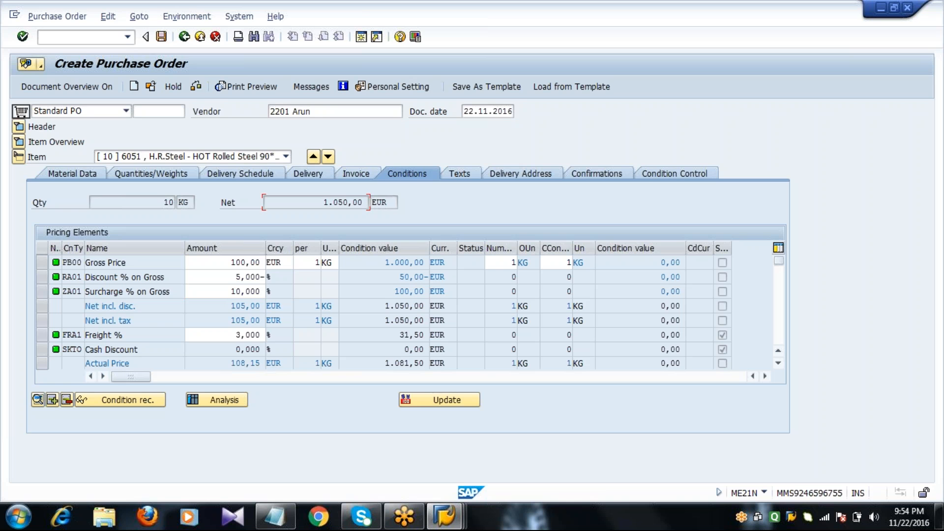
{"action": "left_click", "coordinate": [19, 142]}
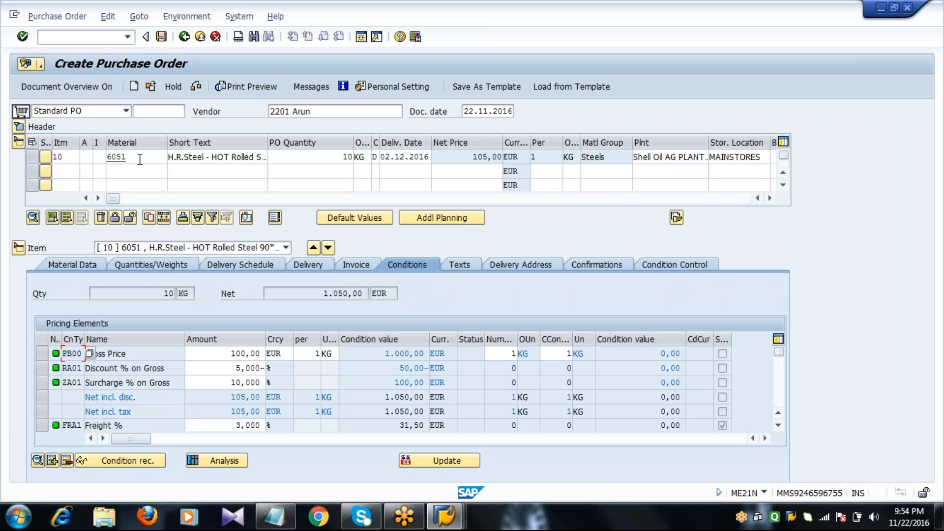
Exit the purchase order without saving, switch to Notepad, and highlight the ME1M and ME1L info record list lines
{"action": "left_click", "coordinate": [333, 115]}
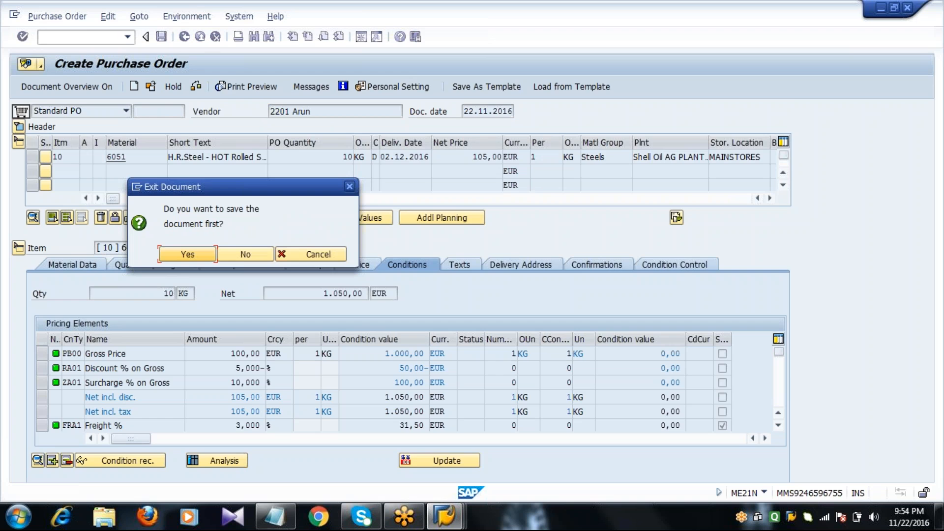
{"action": "left_click", "coordinate": [244, 254]}
{"action": "left_click", "coordinate": [274, 519]}
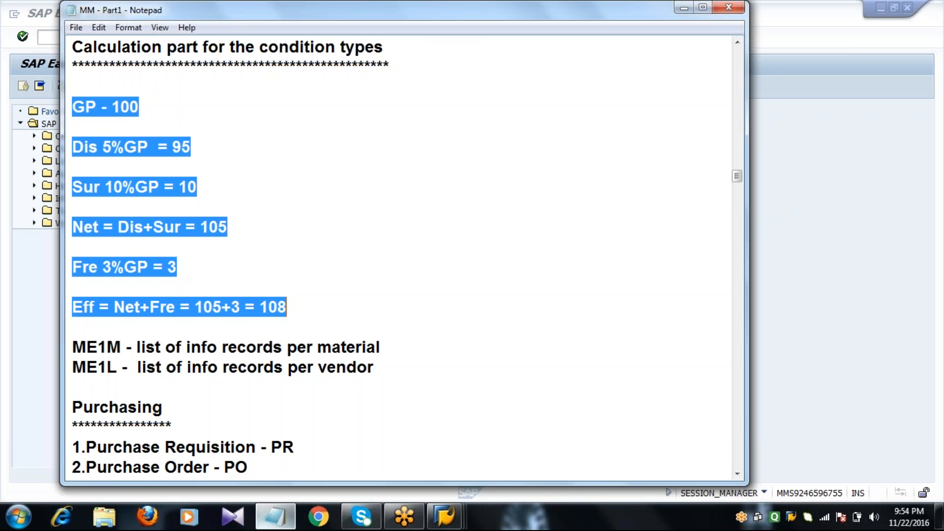
{"action": "left_click", "coordinate": [70, 342]}
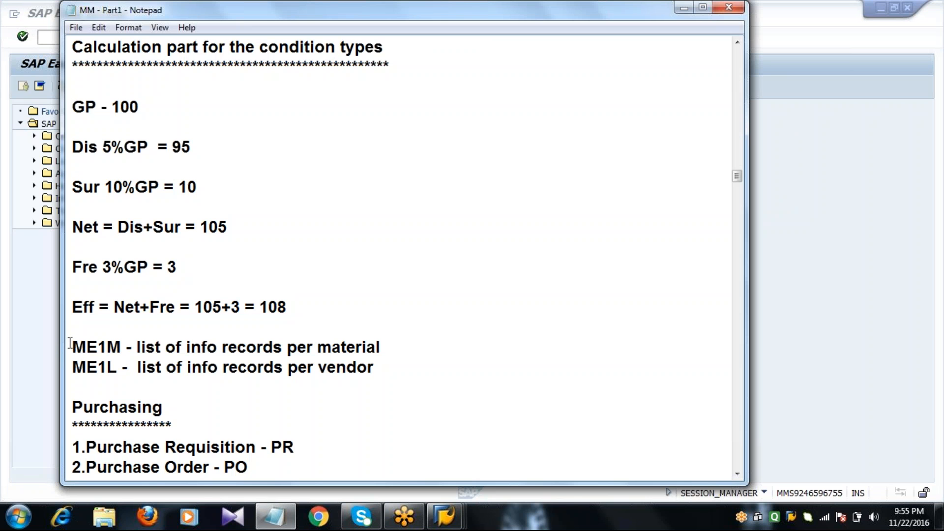
{"action": "left_click", "coordinate": [391, 366], "text": "shift"}
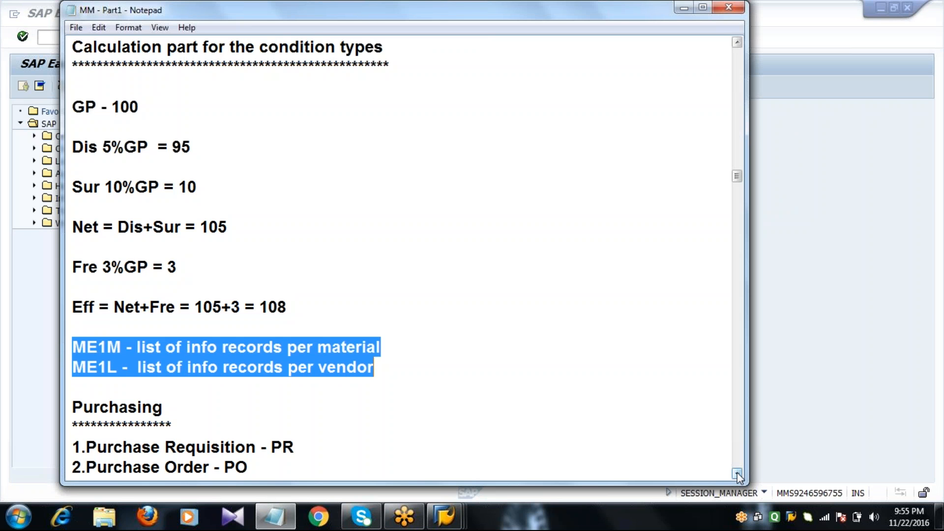
Review the notes from the ME1M and ME1L lines to the Purchasing section and select the asterisk line under its heading
{"action": "left_click_drag", "start_coordinate": [737, 474], "coordinate": [737, 474]}
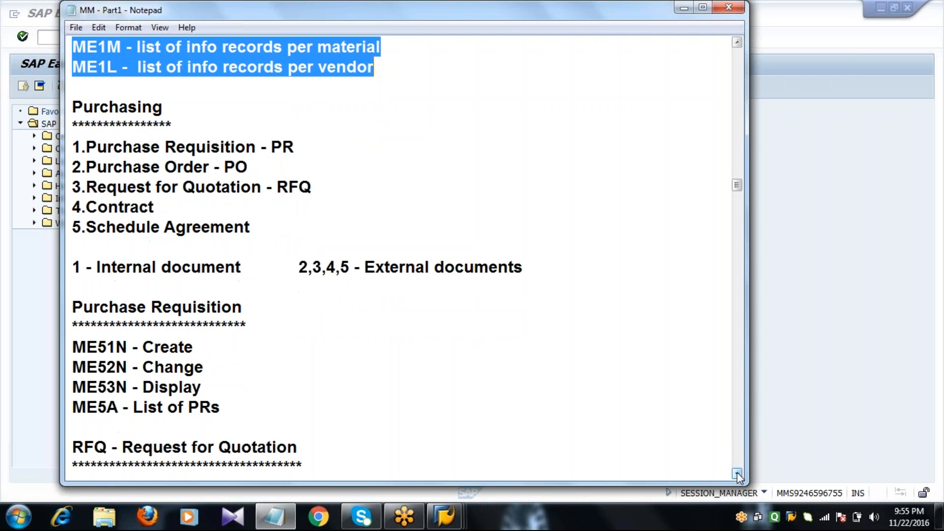
{"action": "left_click", "coordinate": [383, 68]}
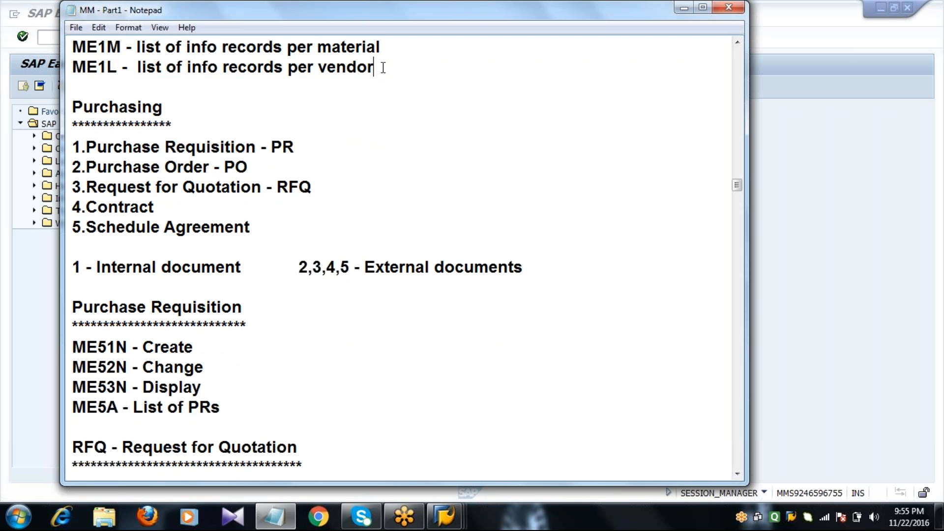
{"action": "left_click", "coordinate": [227, 127]}
{"action": "key", "text": "shift+Home"}
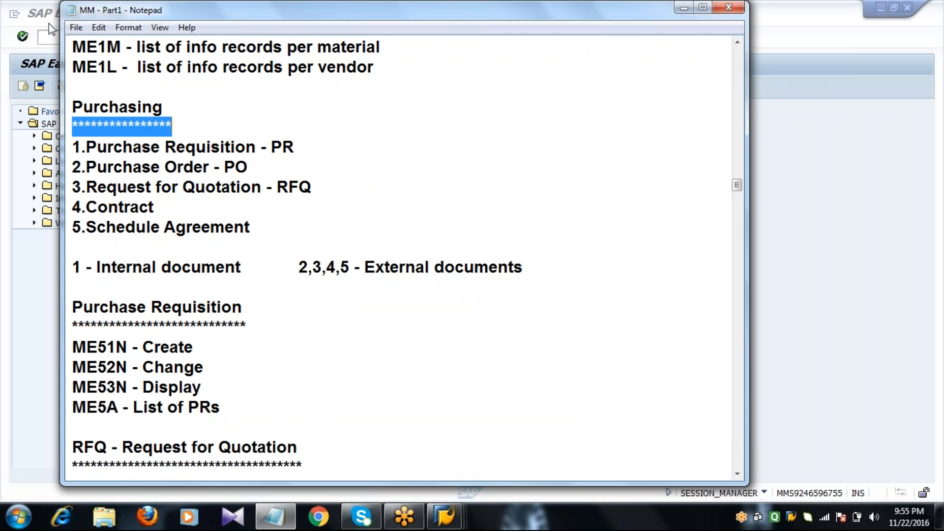
Switch to SAP, list the info records for material 6051, purchasing organization 2011 and plant 2011 with transaction ME1M, and return to Easy Access
{"action": "left_click", "coordinate": [51, 36]}
{"action": "type", "text": "ME1M"}
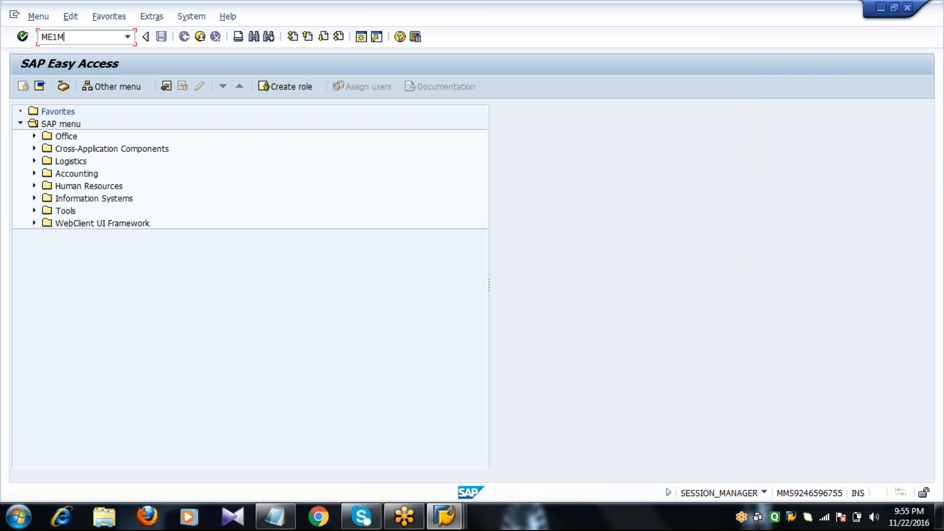
{"action": "key", "text": "Return"}
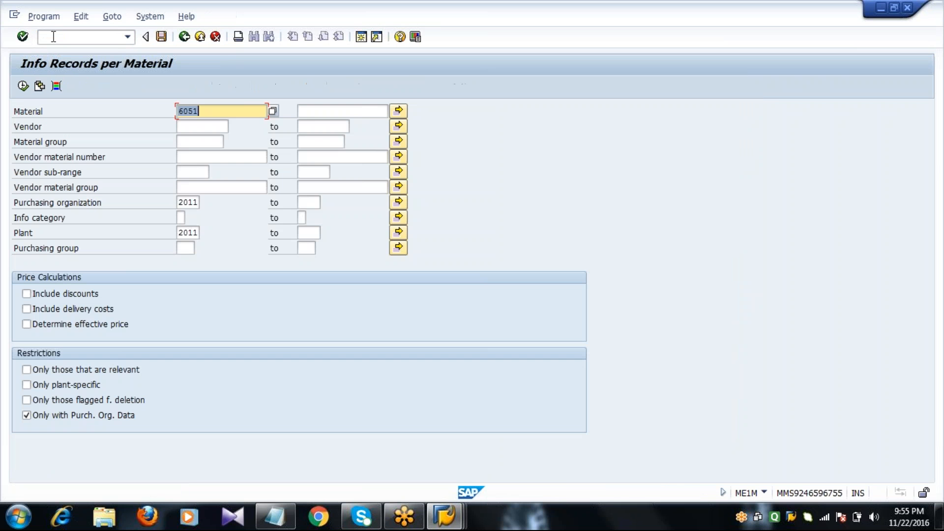
{"action": "left_click", "coordinate": [208, 113]}
{"action": "left_click", "coordinate": [193, 202]}
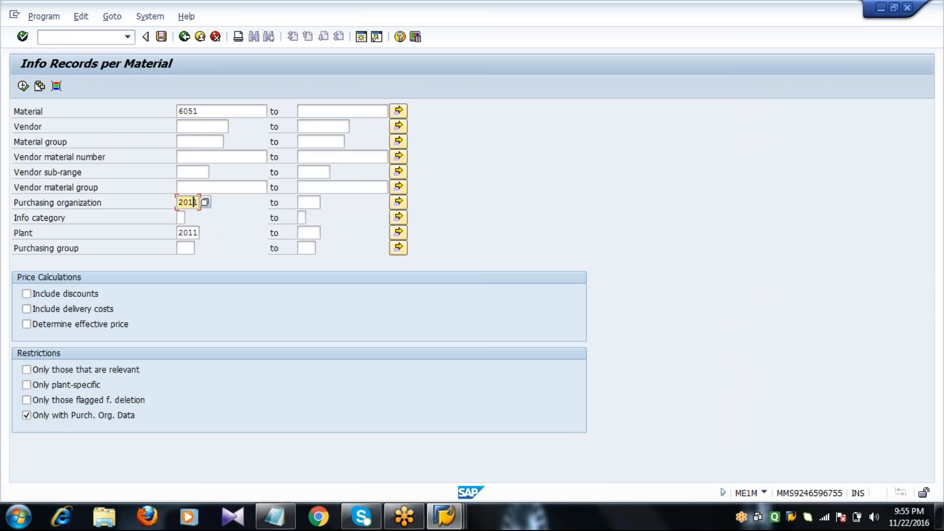
{"action": "left_click", "coordinate": [189, 233]}
{"action": "left_click", "coordinate": [23, 86]}
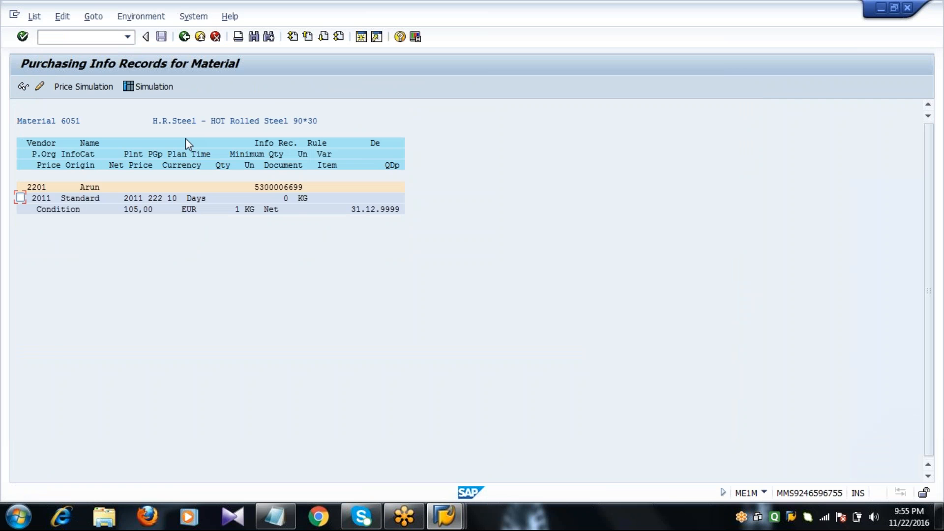
{"action": "left_click", "coordinate": [183, 36]}
{"action": "left_click", "coordinate": [184, 36]}
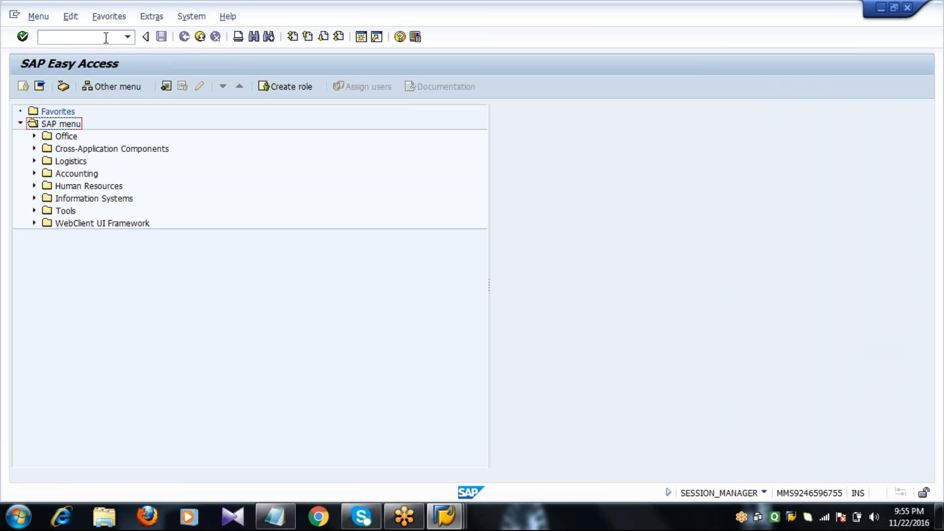
List the info records for vendor 2201 with transaction ME1L and return to Easy Access
{"action": "left_click", "coordinate": [106, 37]}
{"action": "type", "text": "ME1L"}
{"action": "key", "text": "Return"}
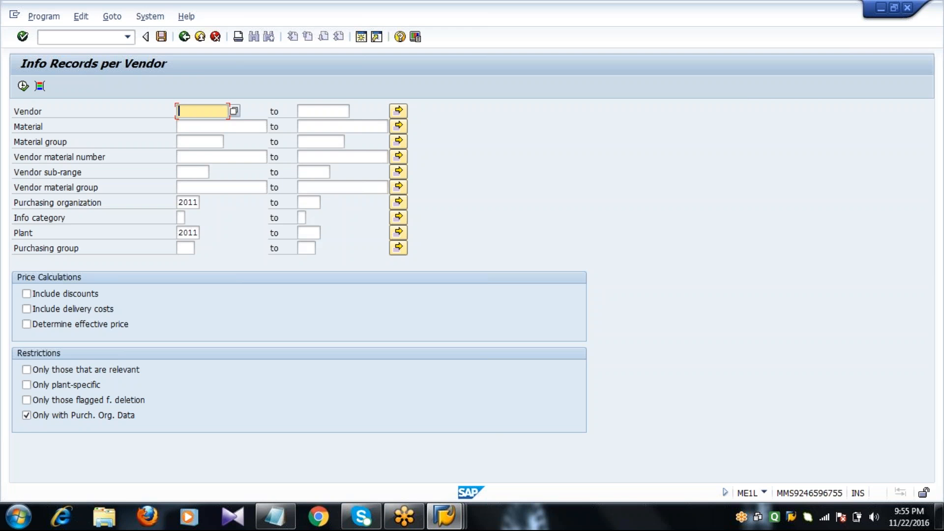
{"action": "type", "text": "2201"}
{"action": "left_click", "coordinate": [22, 86]}
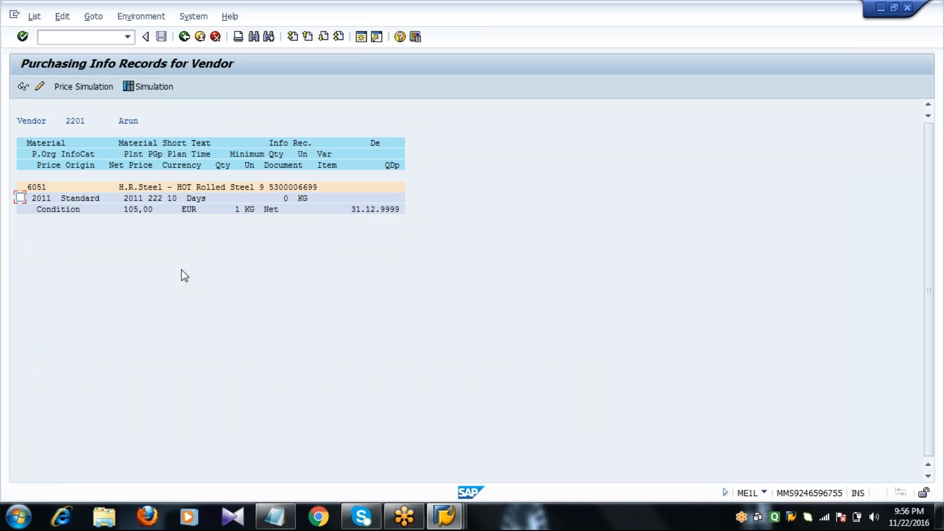
{"action": "left_click", "coordinate": [184, 36]}
{"action": "left_click", "coordinate": [184, 36]}
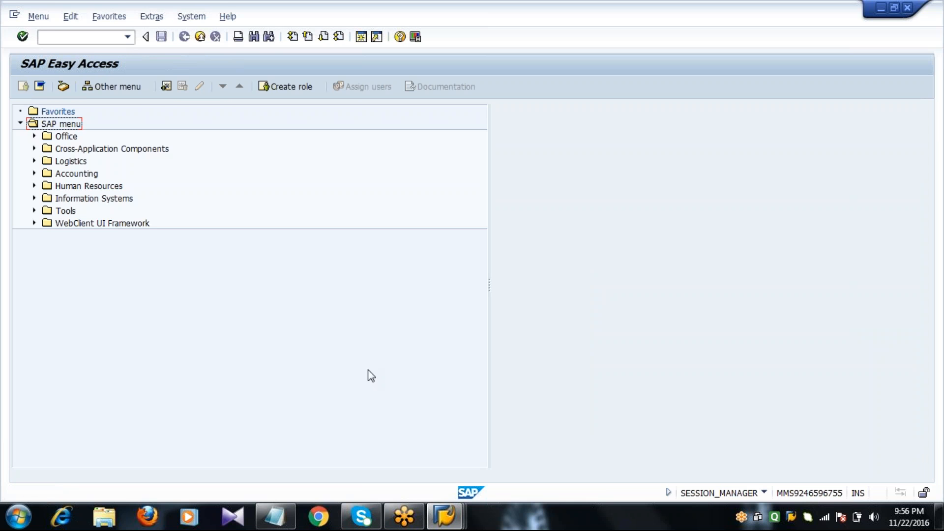
Switch to Notepad and review the five purchasing documents, highlighting parts of the line that separates internal from external documents
{"action": "left_click", "coordinate": [280, 522]}
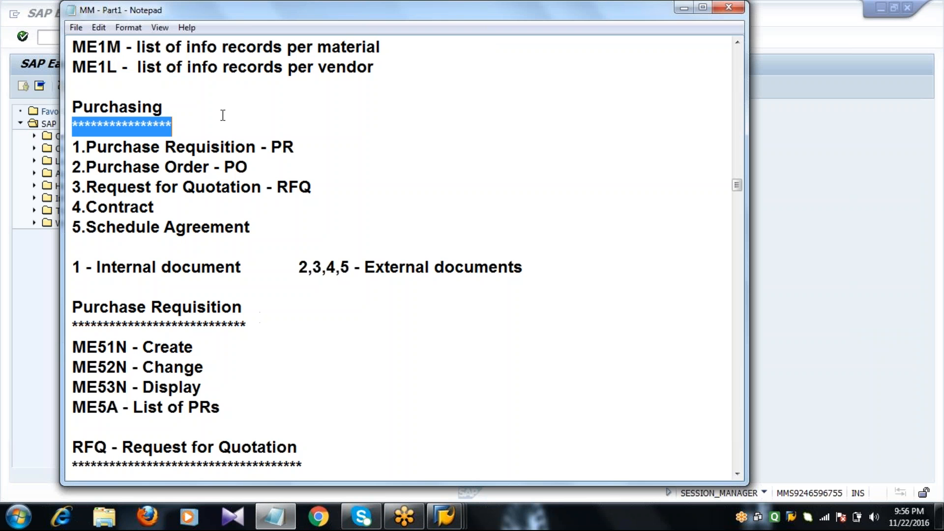
{"action": "left_click", "coordinate": [737, 475]}
{"action": "left_click", "coordinate": [736, 474]}
{"action": "left_click", "coordinate": [737, 475]}
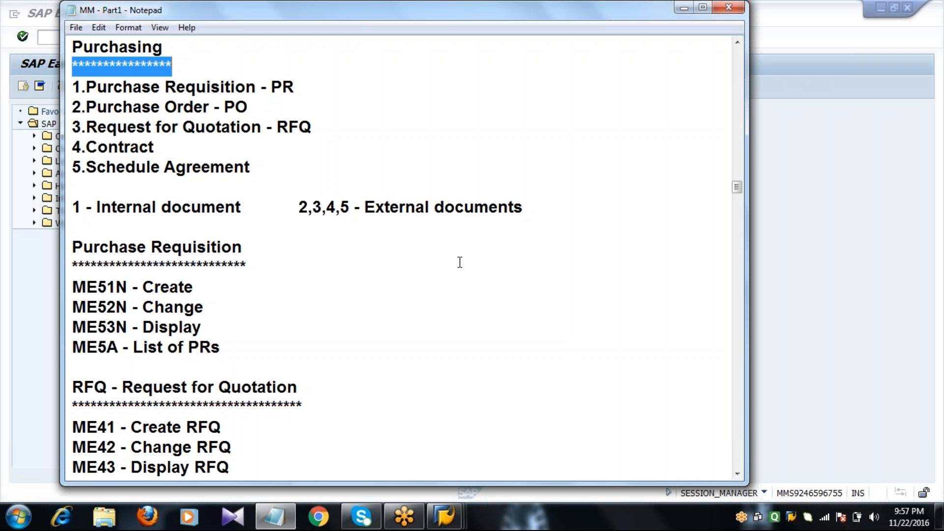
{"action": "double_click", "coordinate": [244, 207]}
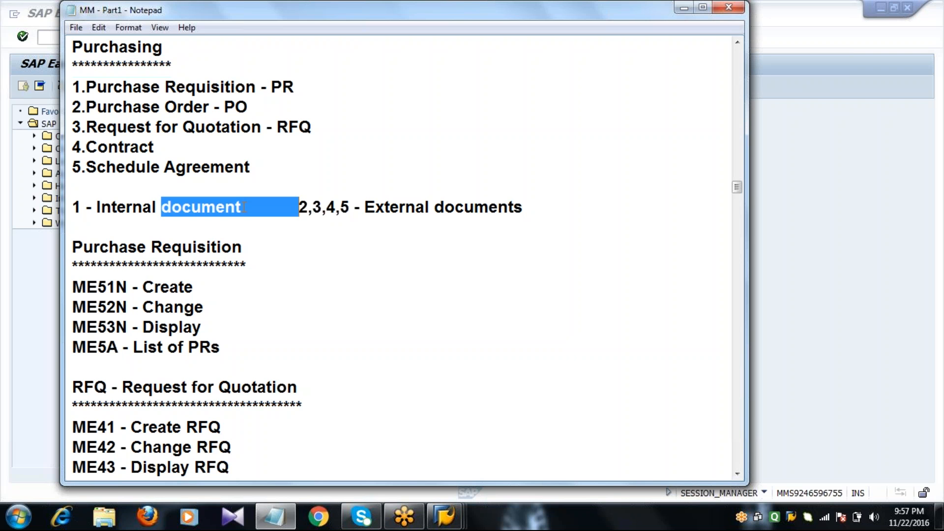
{"action": "left_click", "coordinate": [243, 207]}
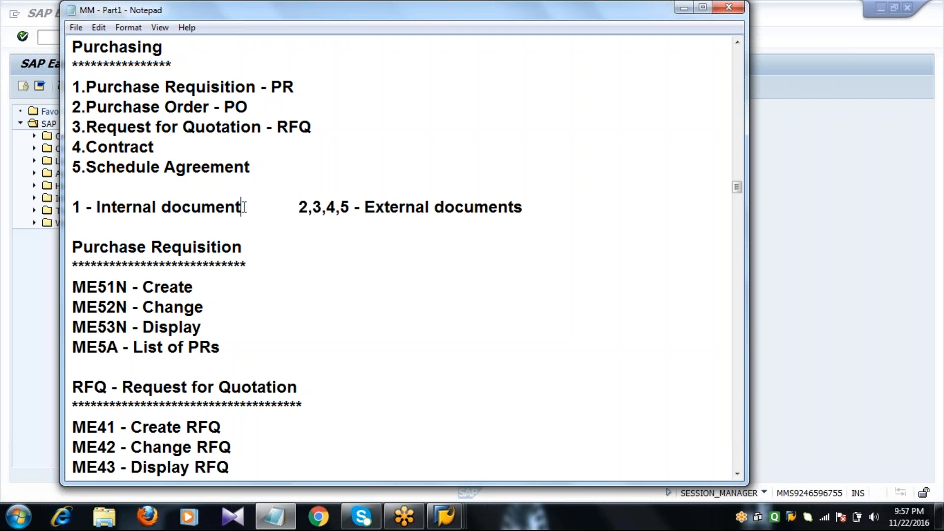
{"action": "left_click", "coordinate": [336, 209]}
{"action": "double_click", "coordinate": [352, 209]}
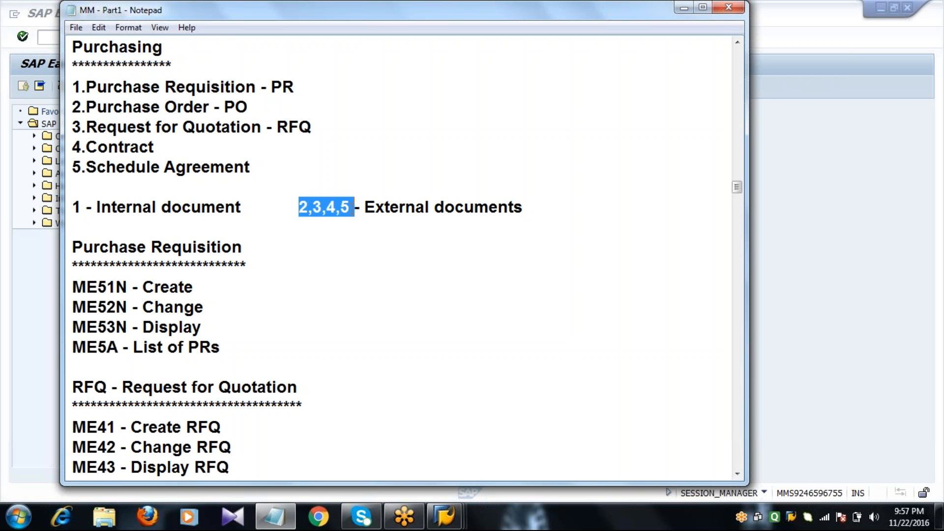
{"action": "left_click", "coordinate": [352, 209]}
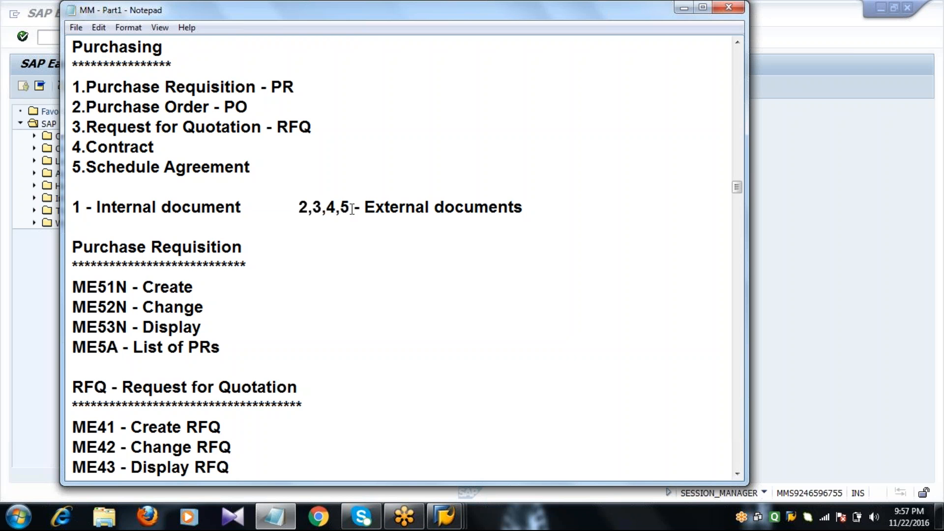
Highlight the asterisk line under the Purchase Requisition heading and review the notes from there to the steps to perform RFQ
{"action": "double_click", "coordinate": [265, 267]}
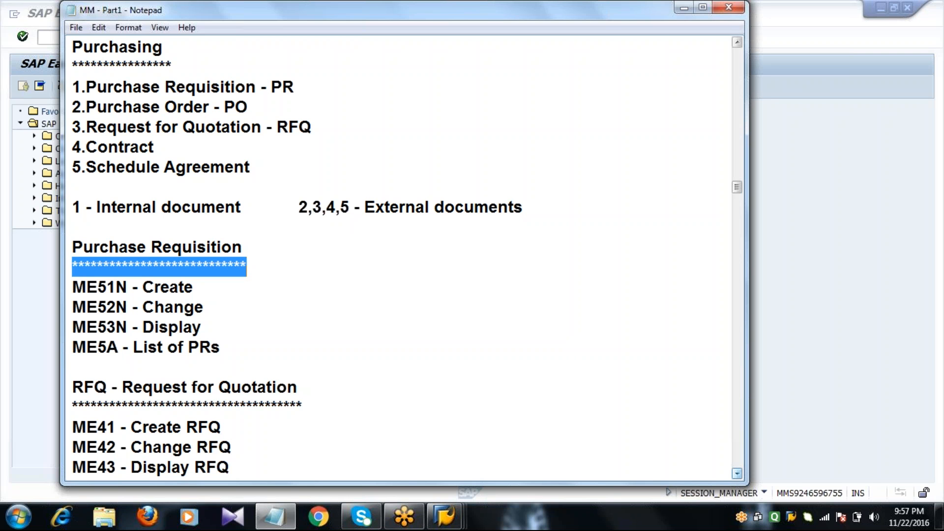
{"action": "left_click_drag", "start_coordinate": [738, 475], "coordinate": [739, 476]}
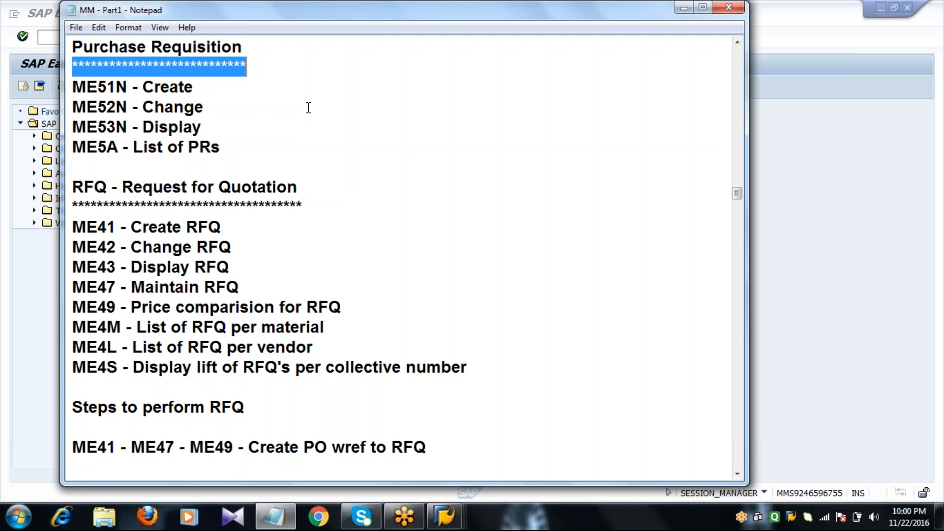
{"action": "left_click", "coordinate": [308, 107]}
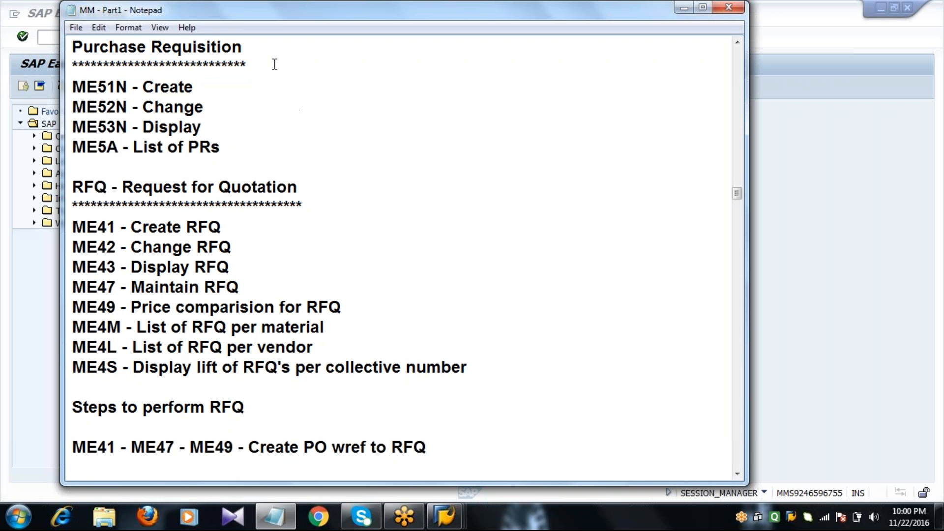
Insert the line "The PR document is divided into 4 divisions" under the Purchase Requisition heading, leaving a blank line before ME51N
{"action": "left_click", "coordinate": [274, 64]}
{"action": "key", "text": "Return"}
{"action": "key", "text": "Return"}
{"action": "key", "text": "Up"}
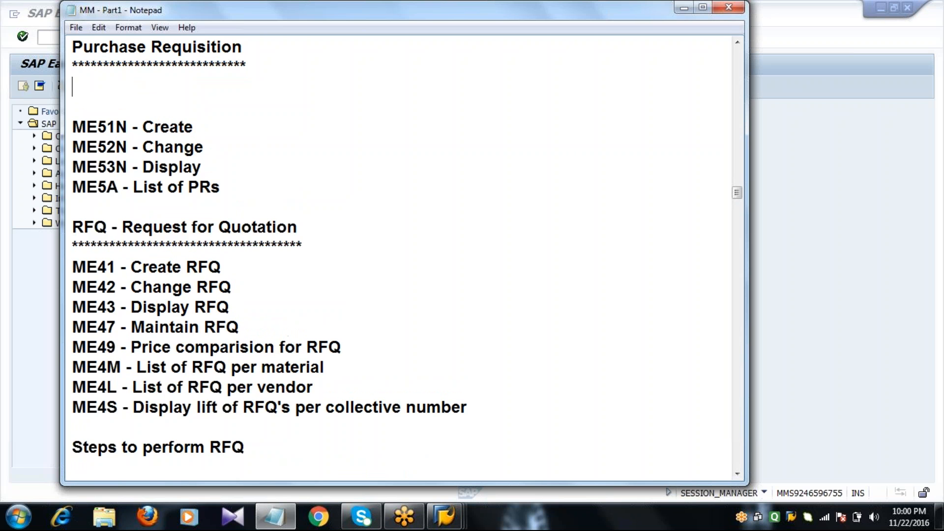
{"action": "type", "text": "The PR doc"}
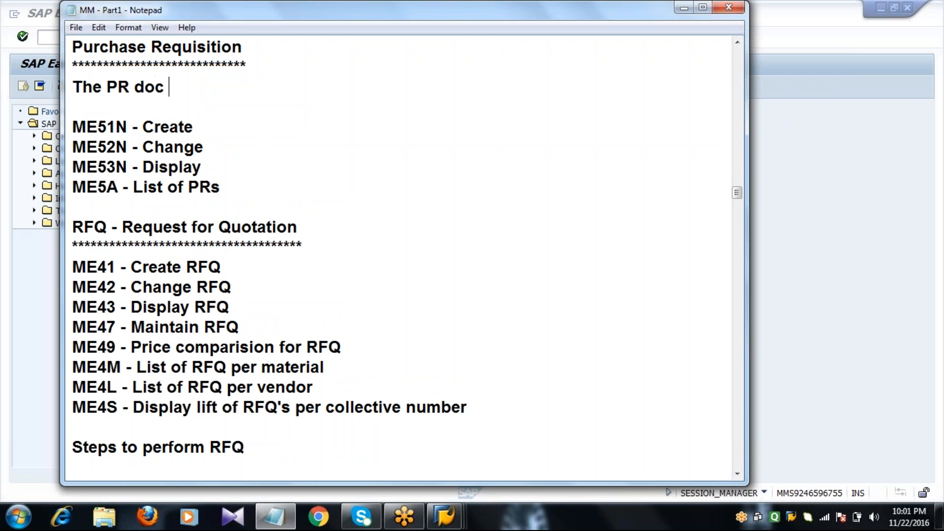
{"action": "key", "text": "BackSpace"}
{"action": "type", "text": "ument is d"}
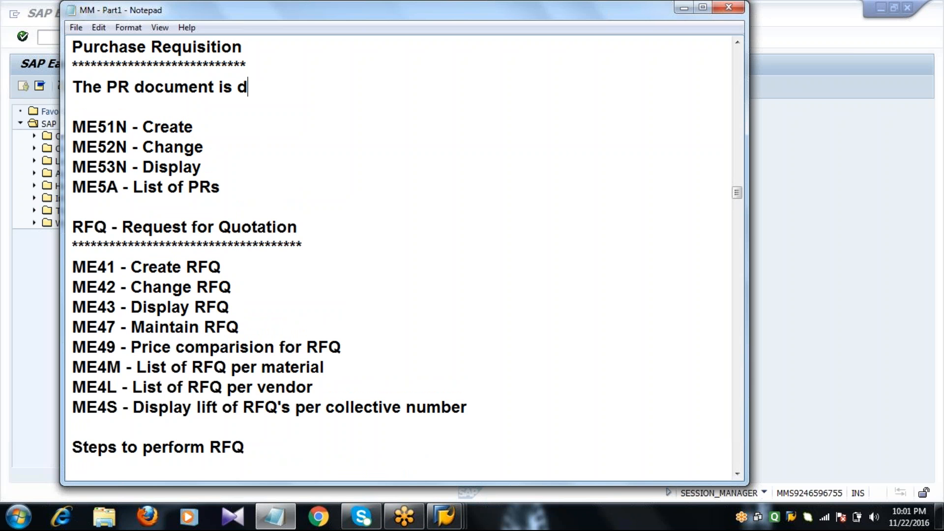
{"action": "type", "text": "ivided "}
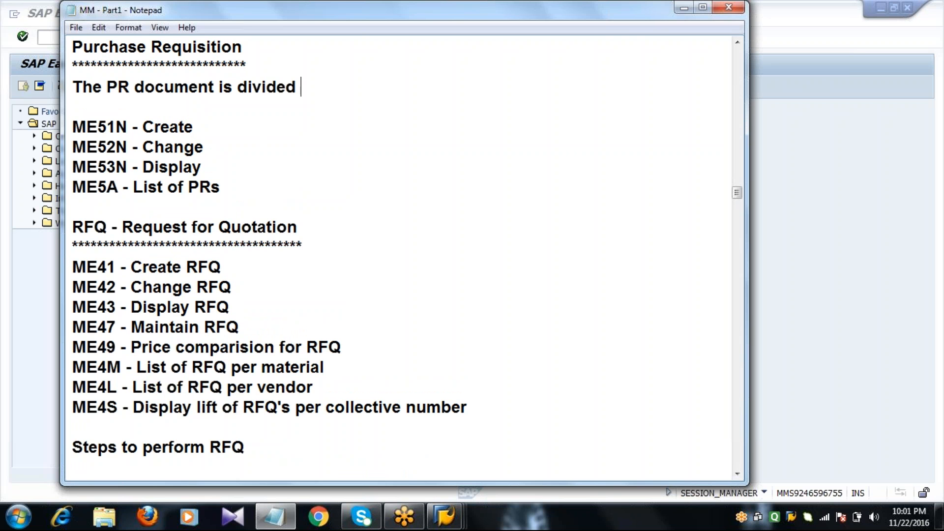
{"action": "type", "text": "into 4 divisions"}
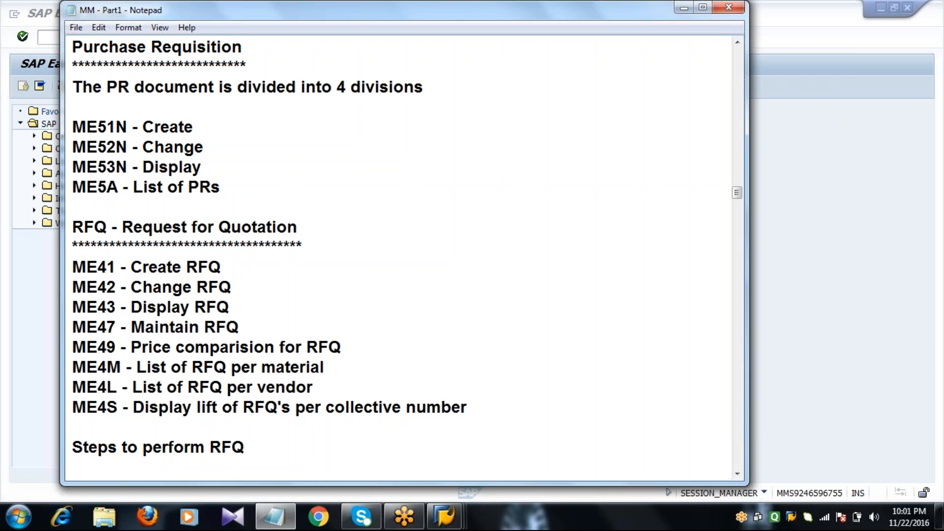
List the four divisions on separate lines below the sentence: document overview, header, item overview, item details
{"action": "key", "text": "Return"}
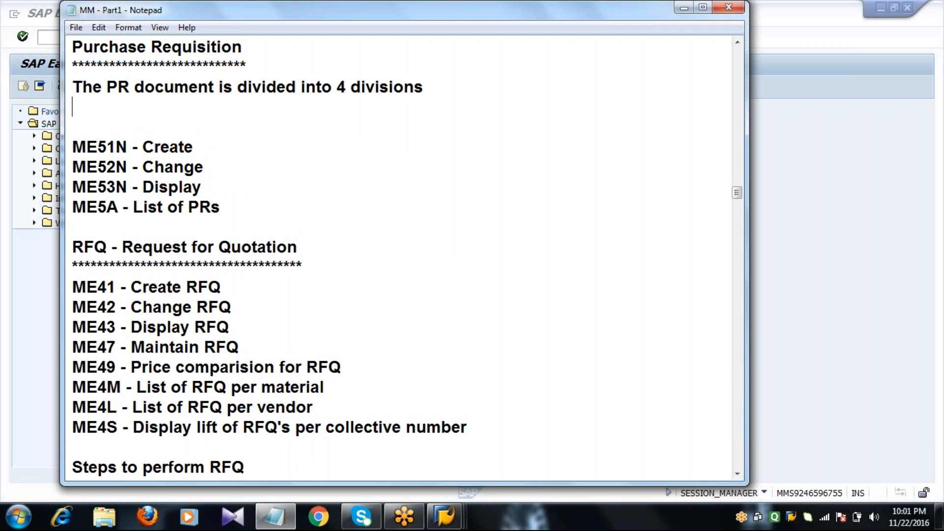
{"action": "type", "text": "document overview"}
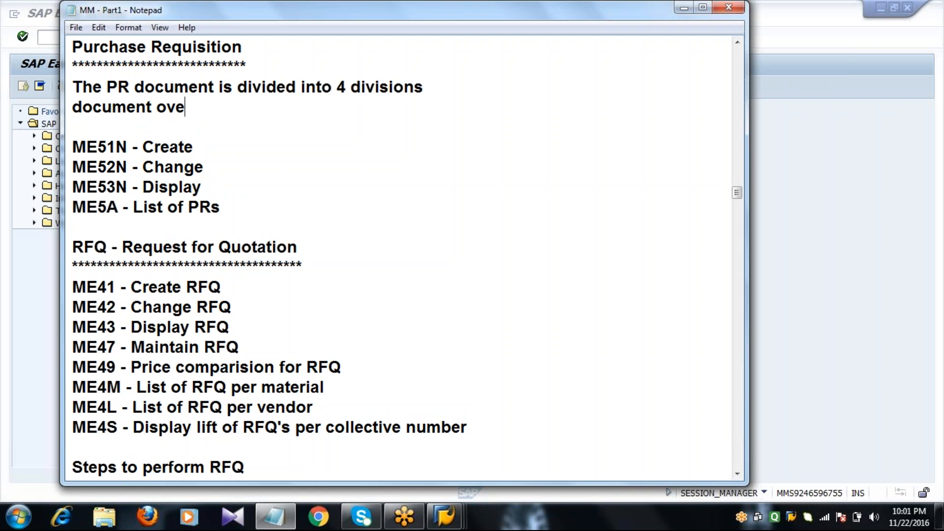
{"action": "key", "text": "Return"}
{"action": "type", "text": "h"}
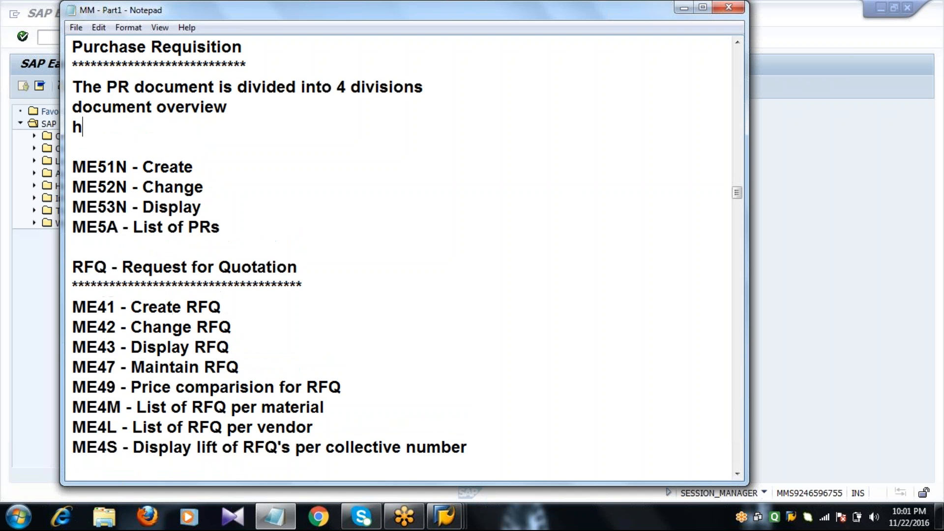
{"action": "type", "text": "eader"}
{"action": "key", "text": "Return"}
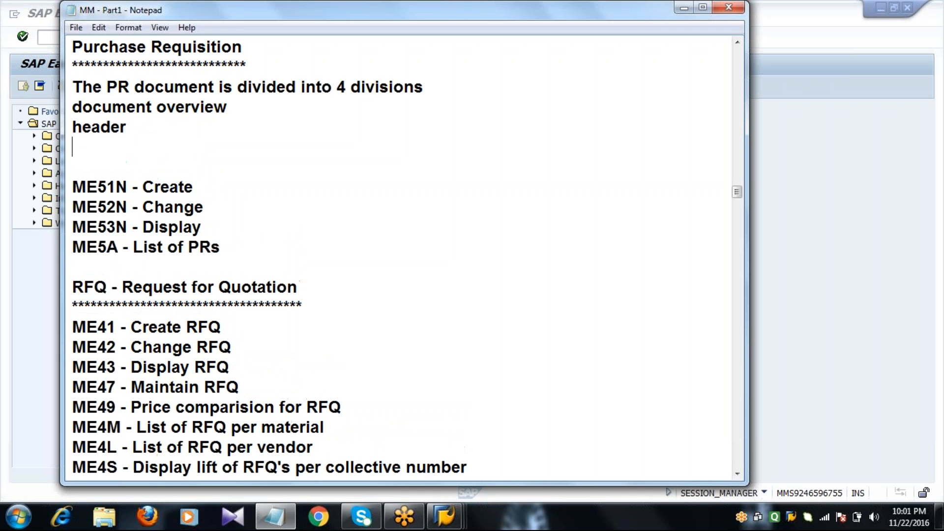
{"action": "type", "text": "item o"}
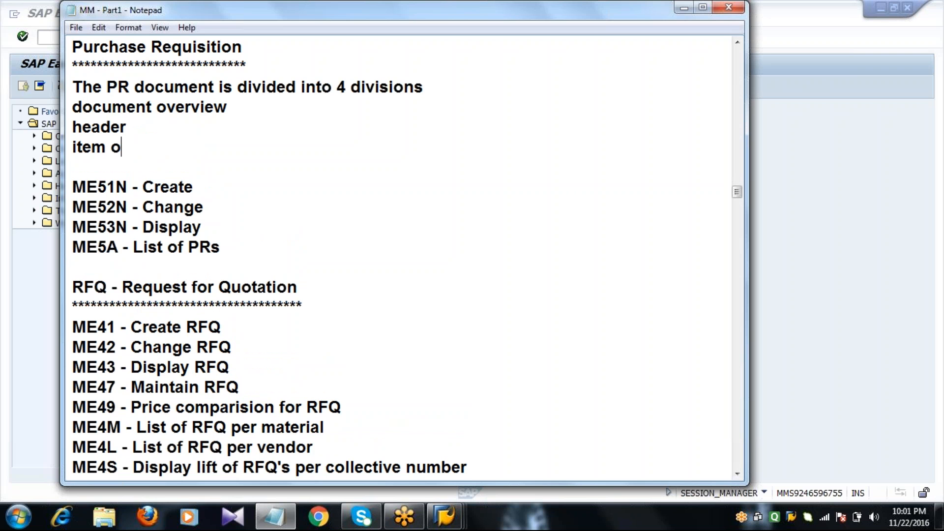
{"action": "type", "text": "verview"}
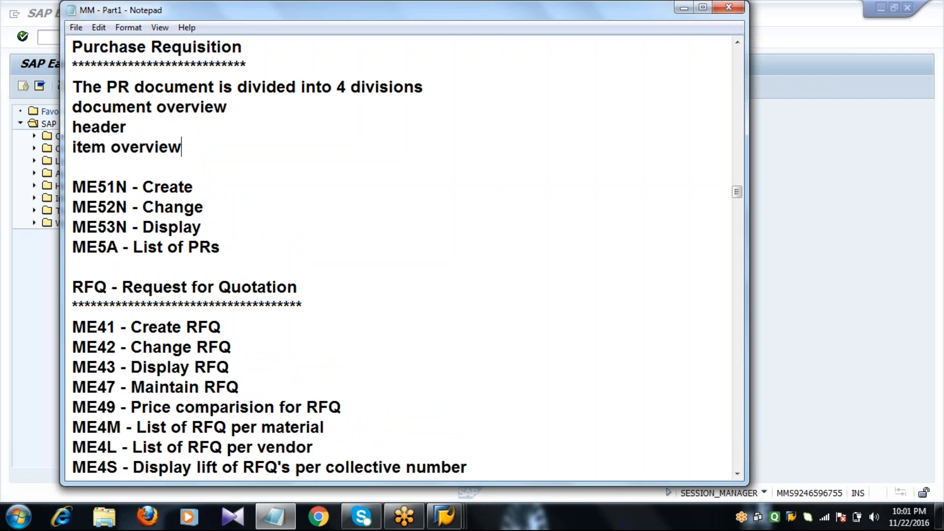
{"action": "key", "text": "Return"}
{"action": "type", "text": "it"}
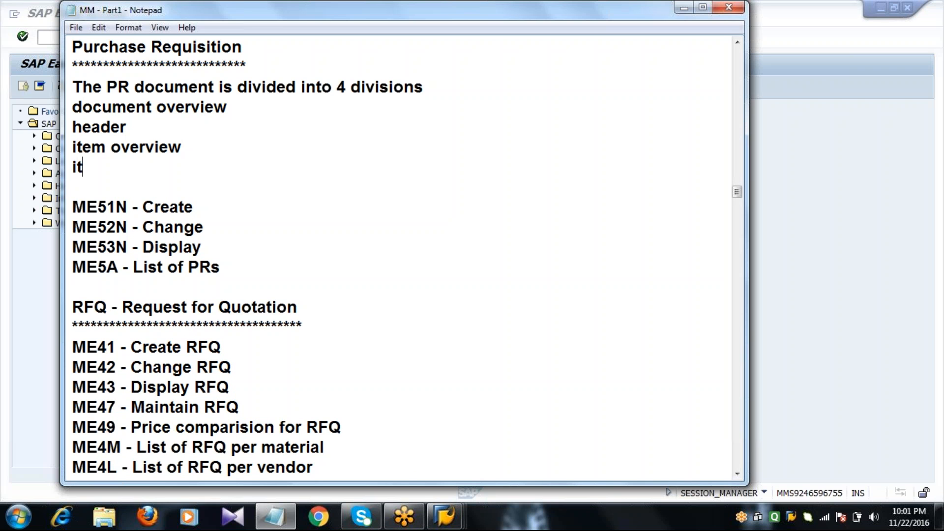
{"action": "type", "text": "em details"}
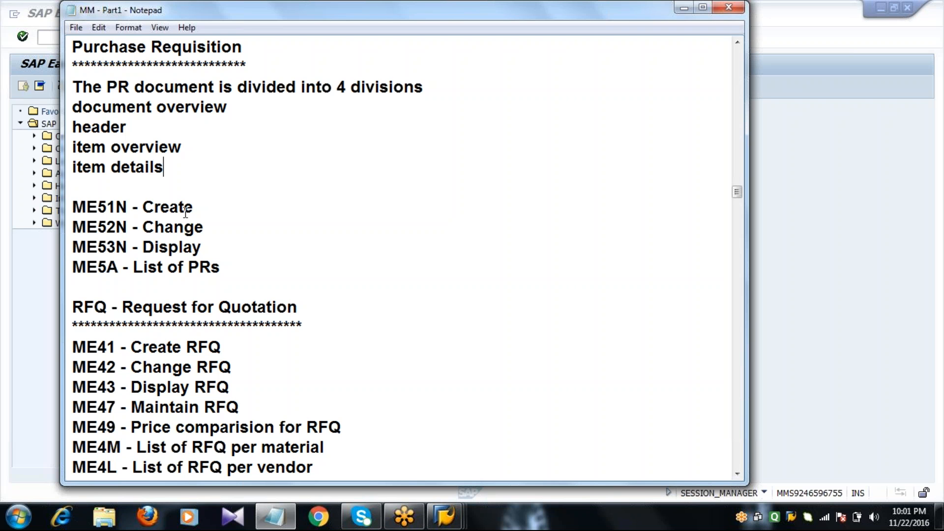
Highlight the ME51N to ME53N lines in the notes, switch to SAP and start transaction ME51N
{"action": "left_click", "coordinate": [73, 208]}
{"action": "left_click_drag", "start_coordinate": [73, 208], "coordinate": [237, 246]}
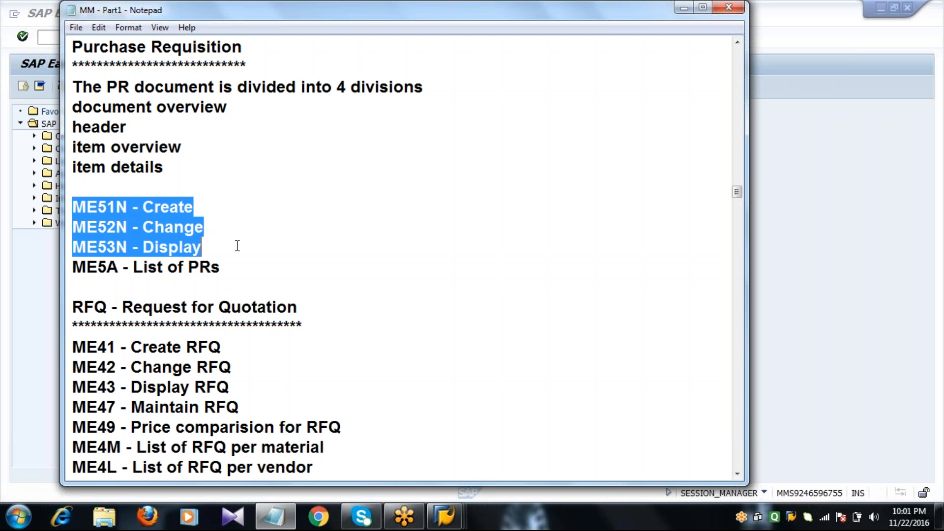
{"action": "left_click", "coordinate": [32, 268]}
{"action": "type", "text": "m"}
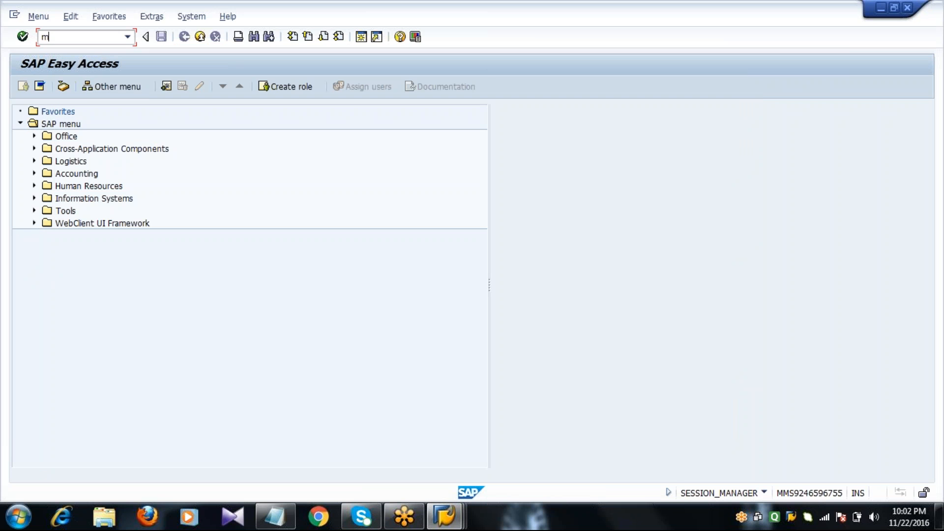
{"action": "type", "text": "e51n"}
{"action": "key", "text": "Return"}
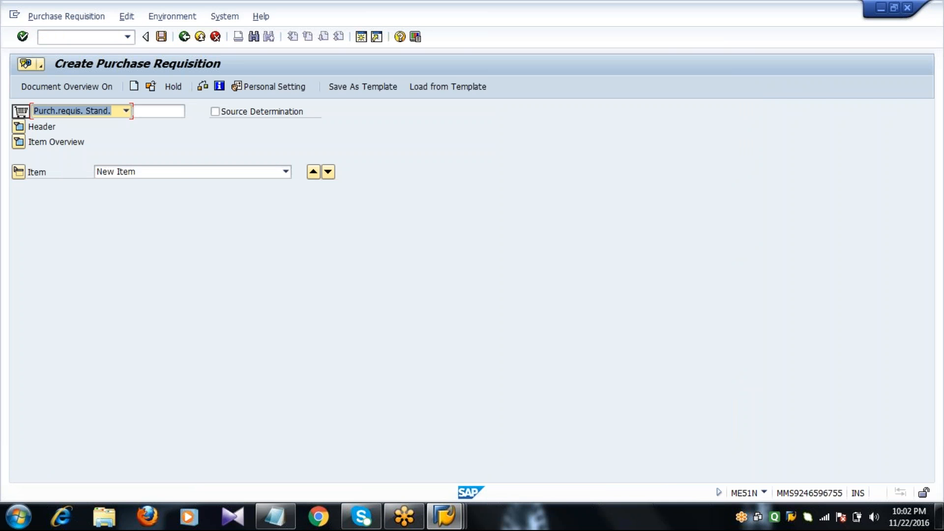
Turn on the document overview in the new purchase requisition
{"action": "left_click", "coordinate": [108, 38]}
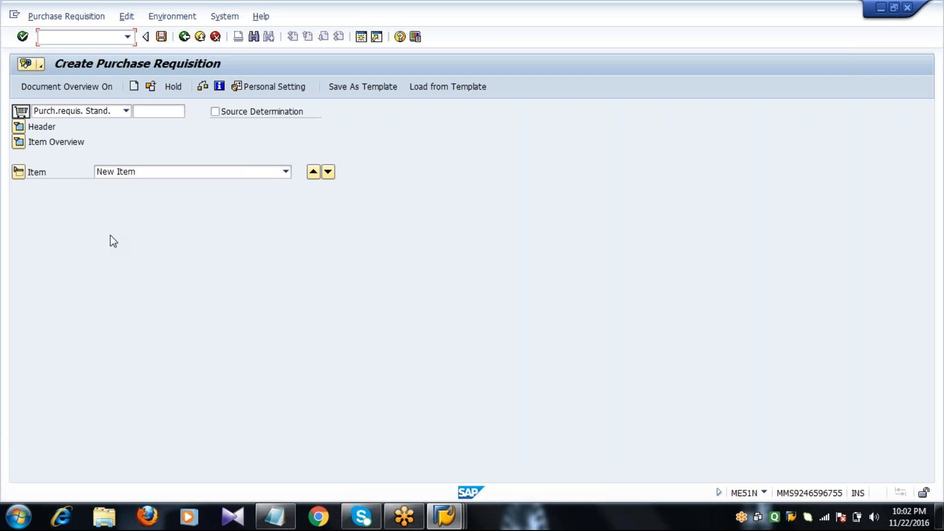
{"action": "left_click", "coordinate": [67, 87]}
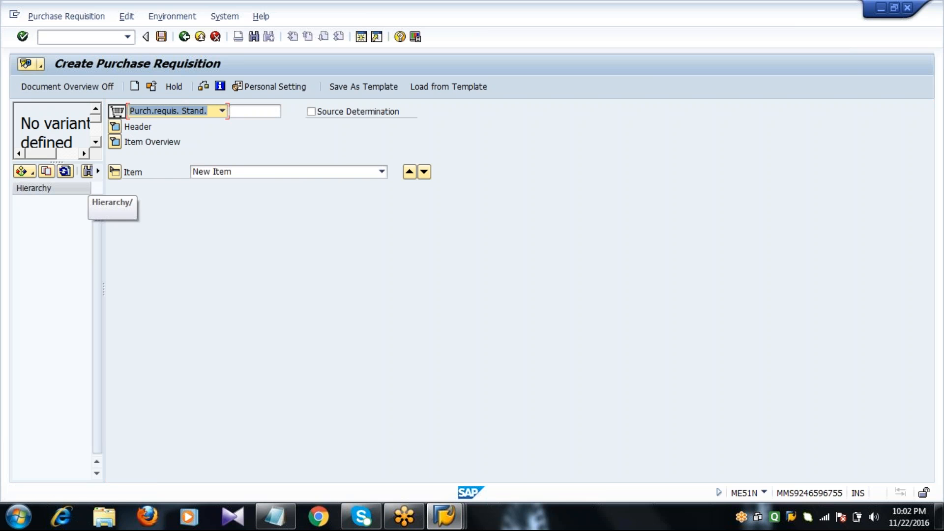
Expand the requisition's header and item overview to examine them, hide the document overview, and collapse both sections again
{"action": "left_click", "coordinate": [115, 127]}
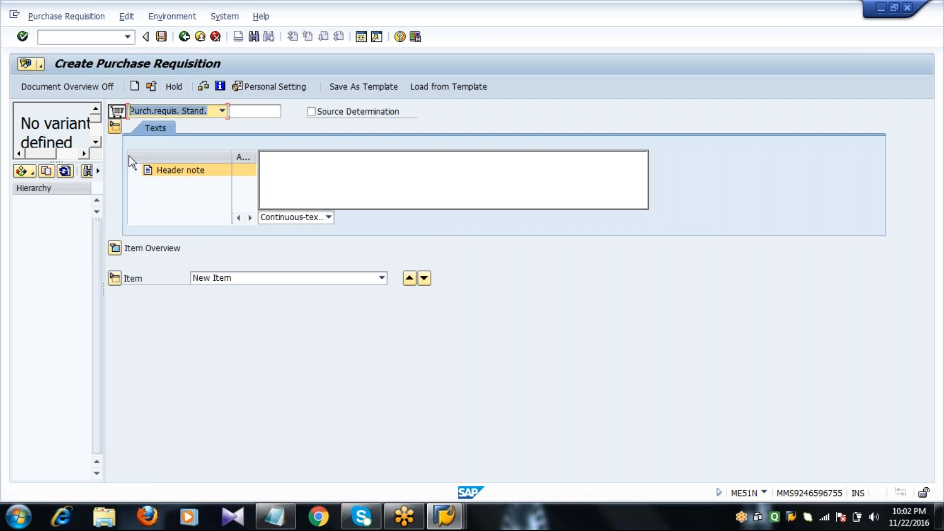
{"action": "left_click", "coordinate": [115, 248]}
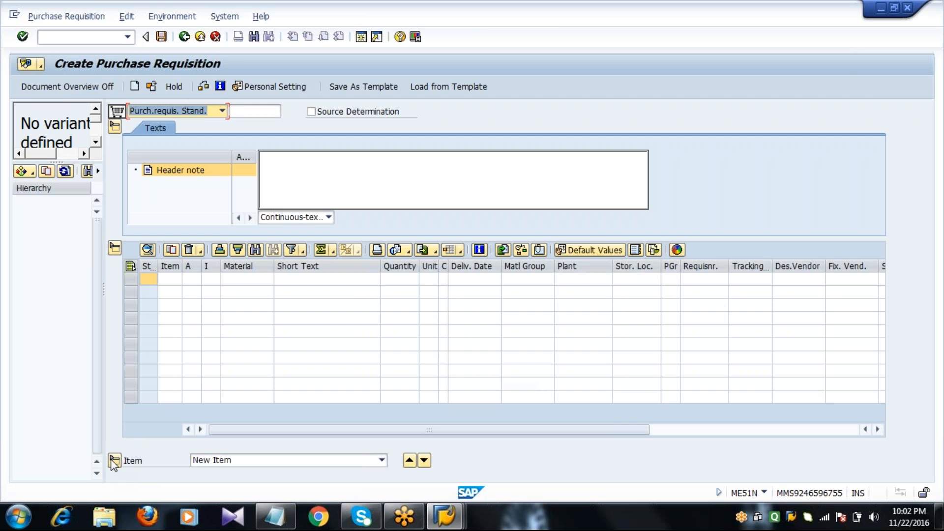
{"action": "left_click", "coordinate": [56, 89]}
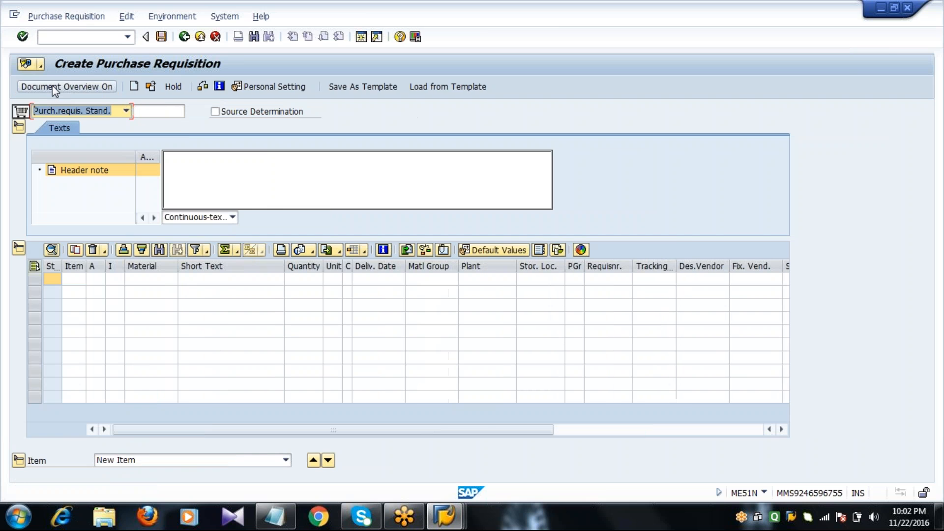
{"action": "left_click", "coordinate": [18, 129]}
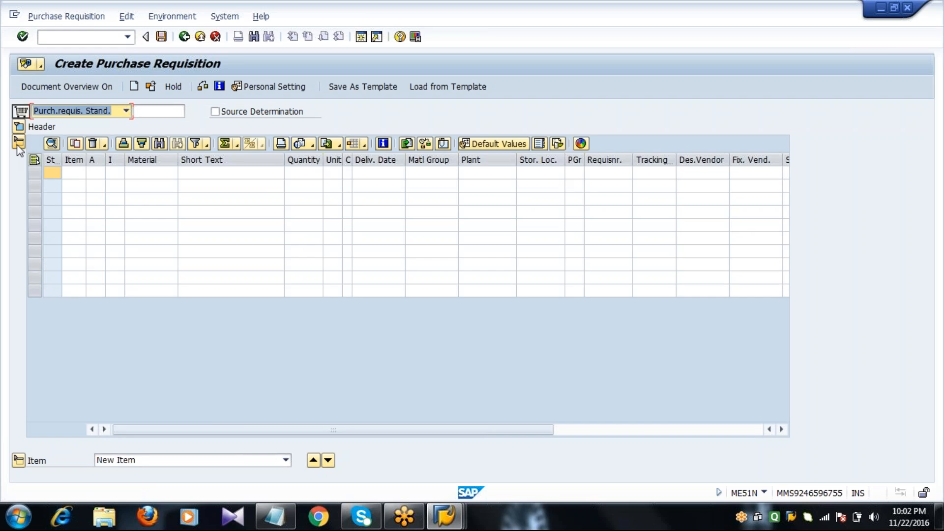
{"action": "left_click", "coordinate": [19, 142]}
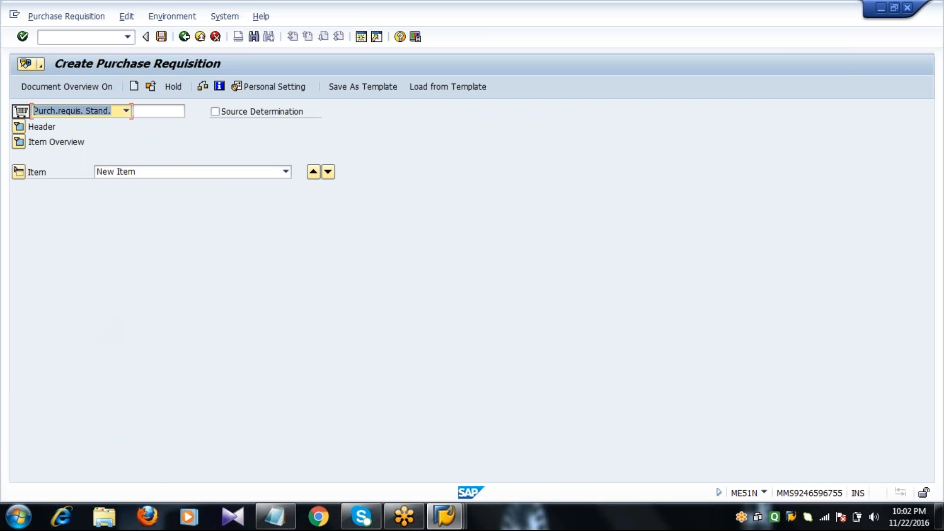
Go through all four divisions of the requisition by showing the document overview, header and item overview, then collapse everything including item detail
{"action": "left_click", "coordinate": [74, 88]}
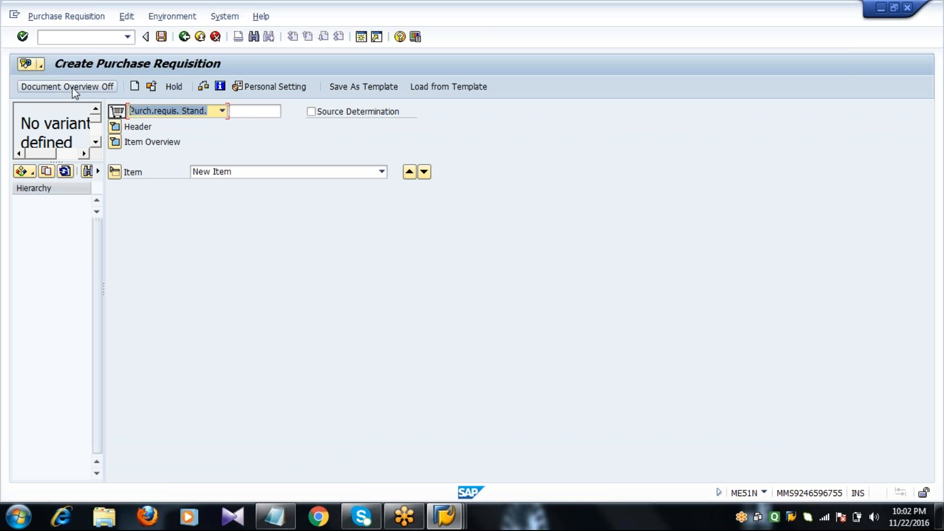
{"action": "left_click", "coordinate": [116, 126]}
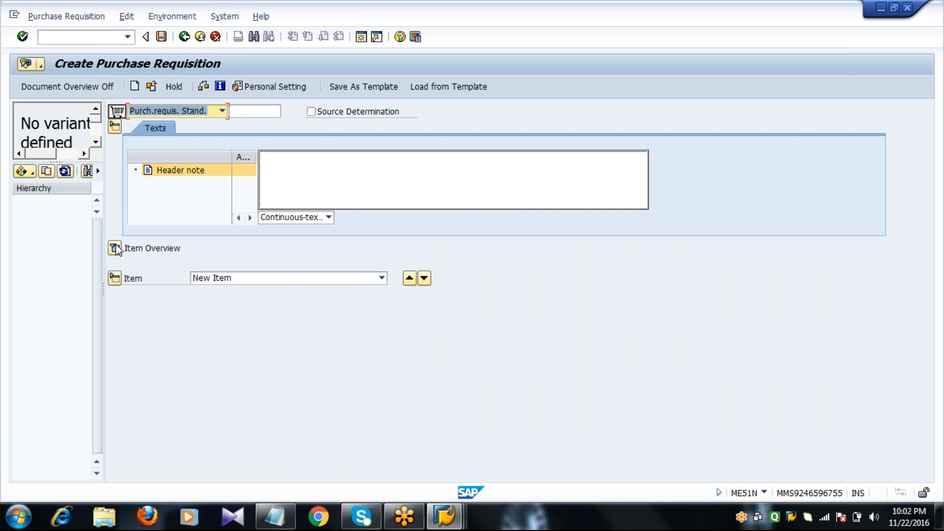
{"action": "left_click", "coordinate": [115, 248]}
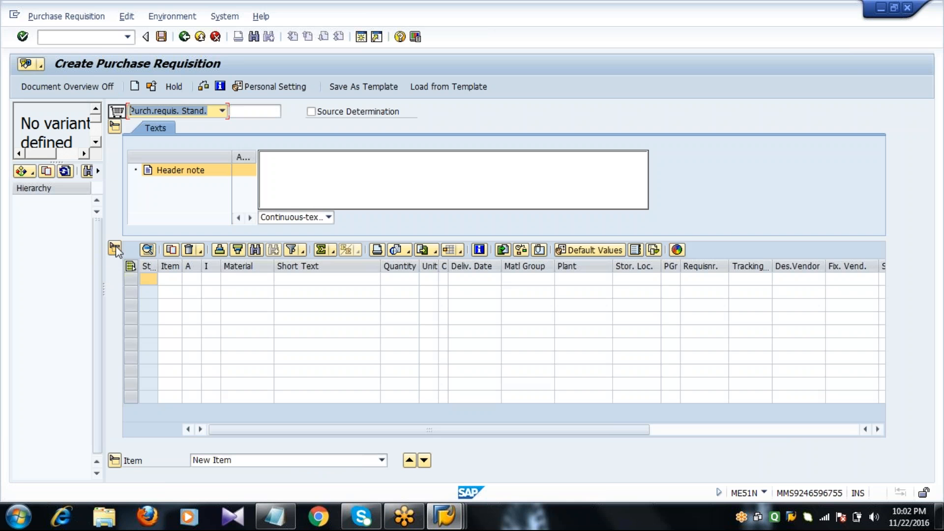
{"action": "left_click", "coordinate": [116, 462]}
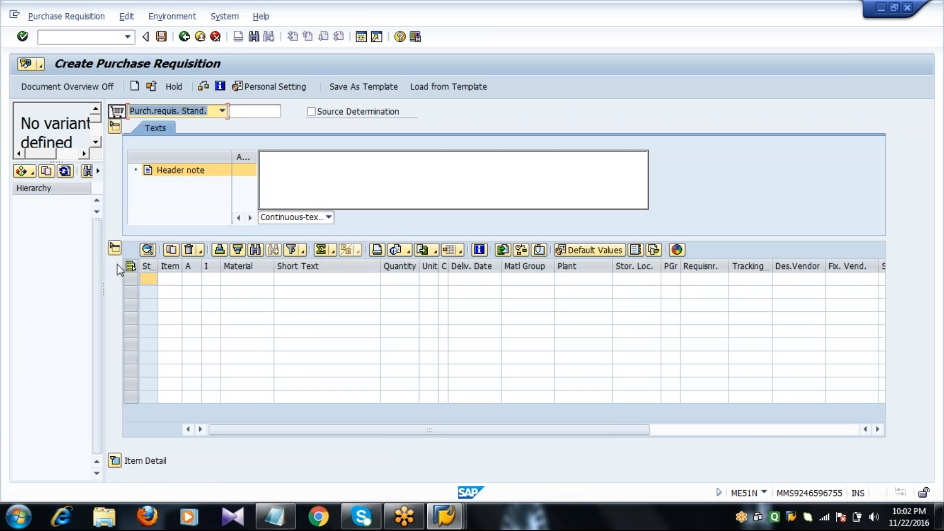
{"action": "left_click", "coordinate": [114, 247]}
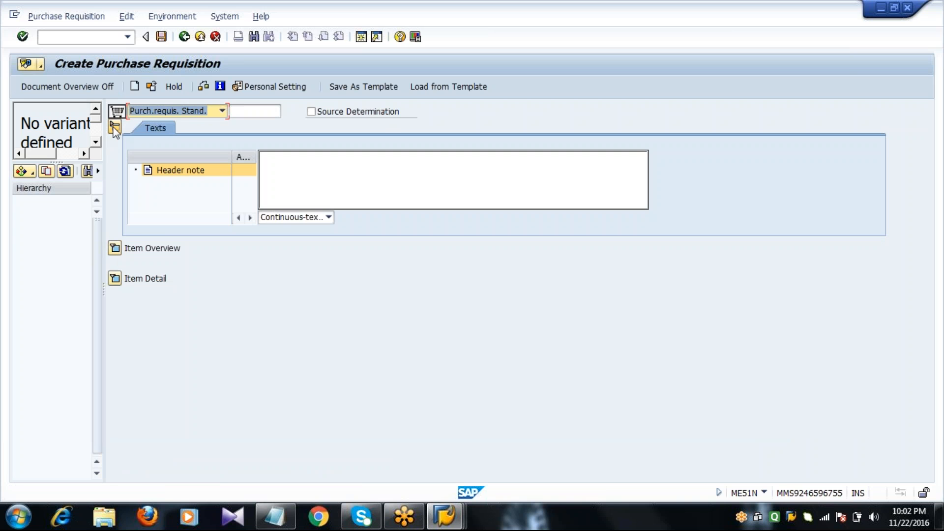
{"action": "left_click", "coordinate": [114, 126]}
{"action": "left_click", "coordinate": [69, 86]}
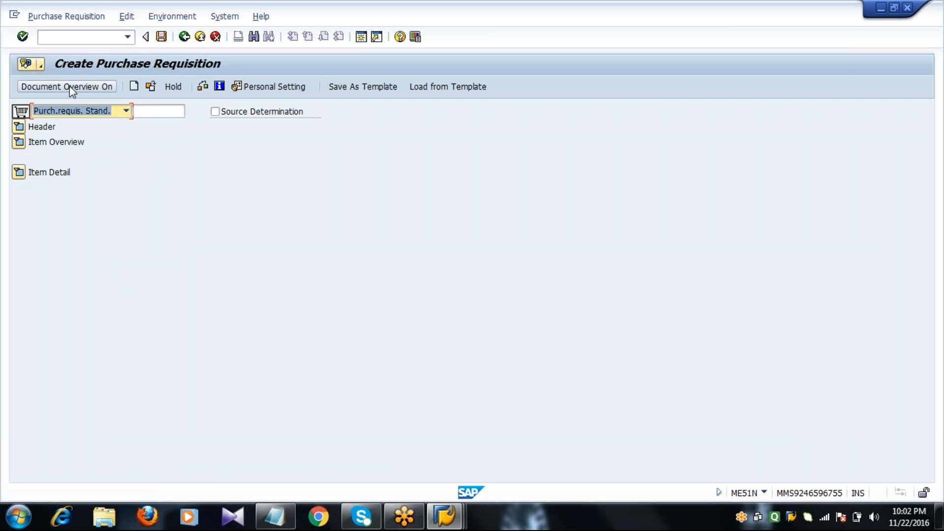
Review the available requisition document types and keep Purch.requis. Stand. selected
{"action": "left_click", "coordinate": [147, 111]}
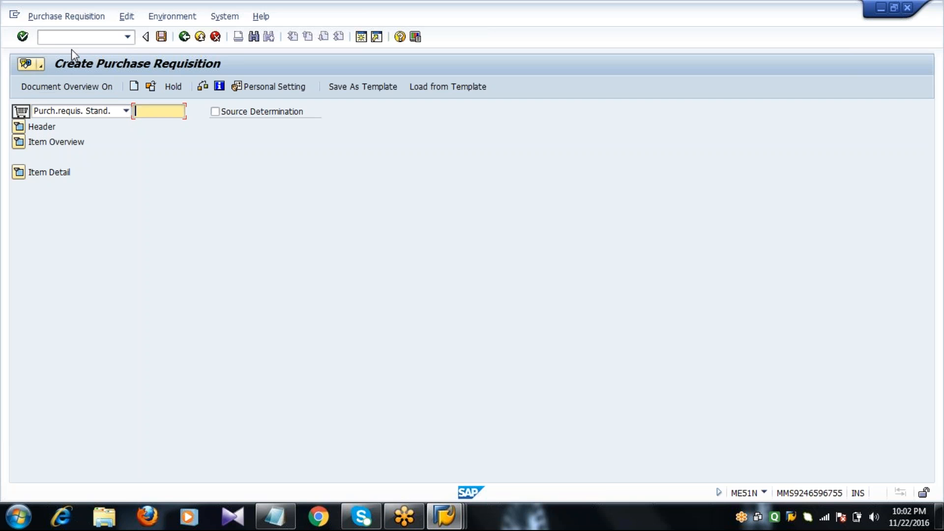
{"action": "left_click", "coordinate": [74, 37]}
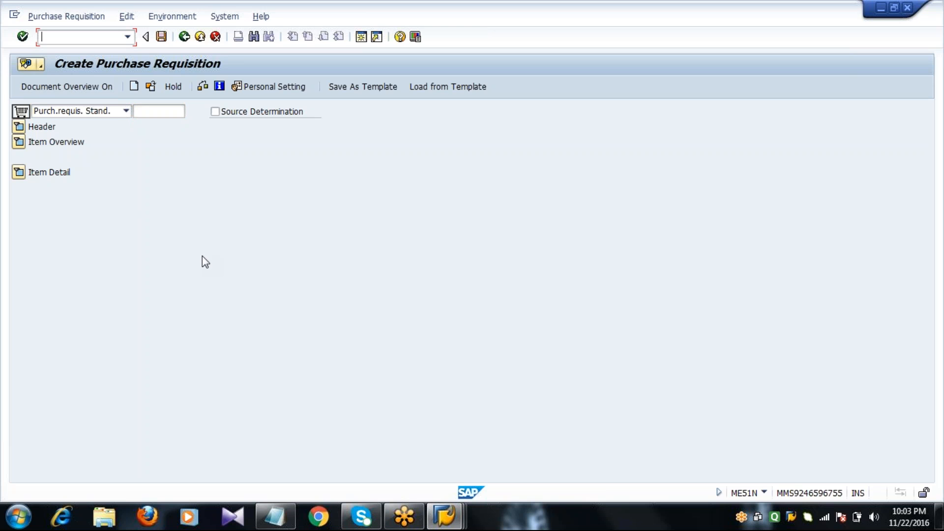
{"action": "left_click", "coordinate": [79, 117]}
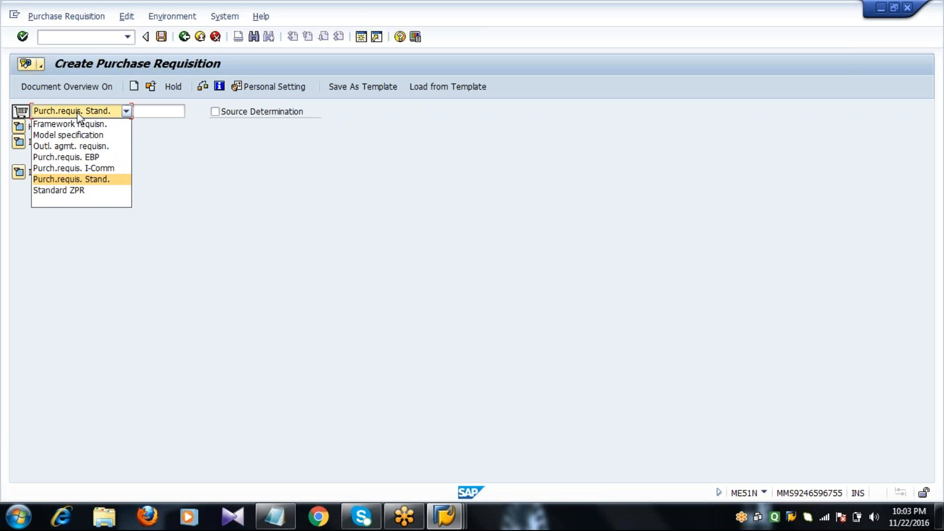
{"action": "left_click", "coordinate": [100, 180]}
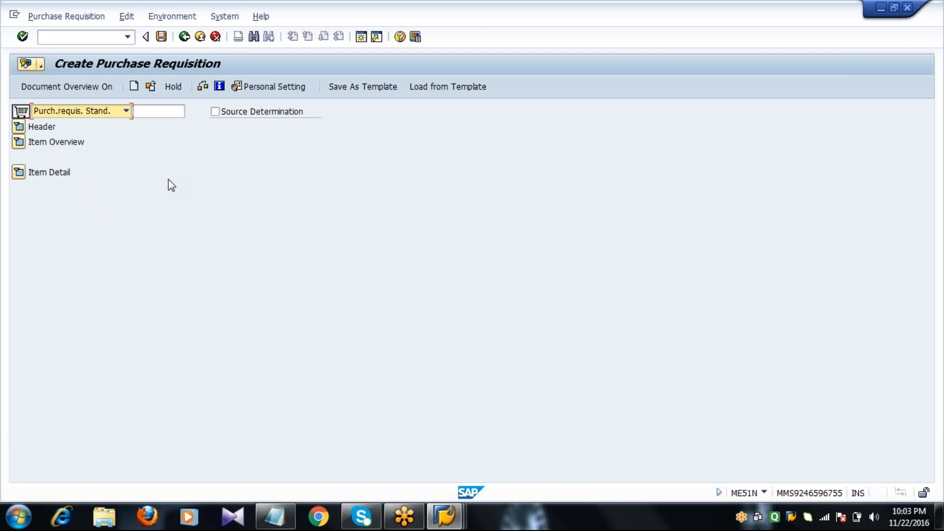
Leave the requisition and start transaction ME51N again from SAP Easy Access
{"action": "left_click", "coordinate": [185, 36]}
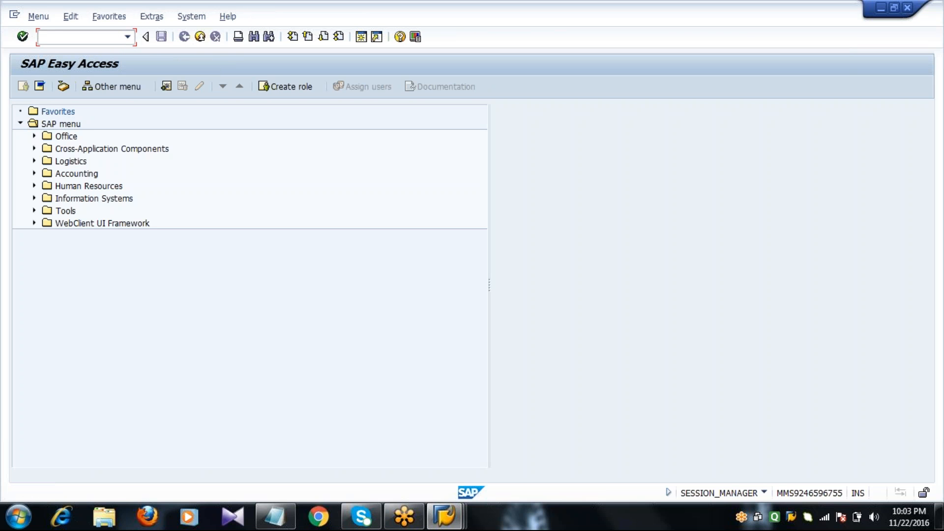
{"action": "type", "text": "ME51N"}
{"action": "key", "text": "Return"}
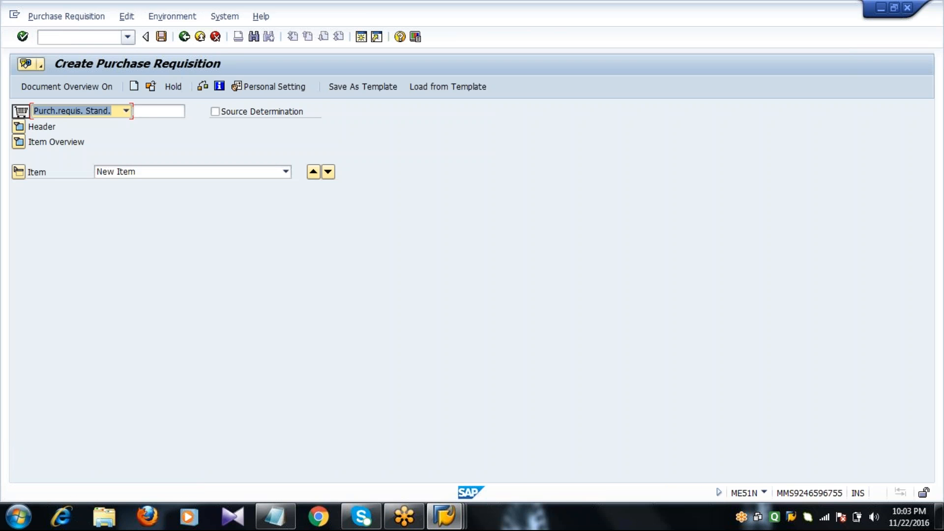
Show the document overview beside the new requisition and widen its pane
{"action": "left_click", "coordinate": [155, 112]}
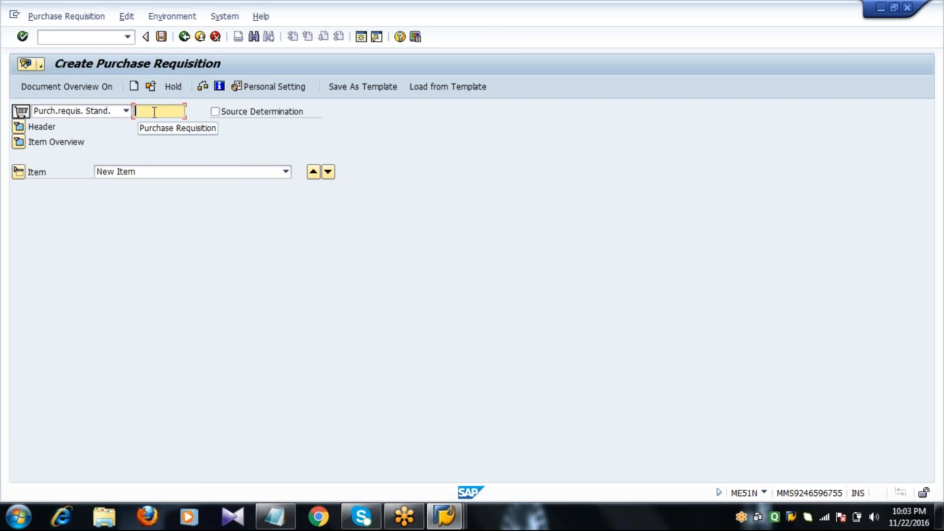
{"action": "left_click", "coordinate": [54, 87]}
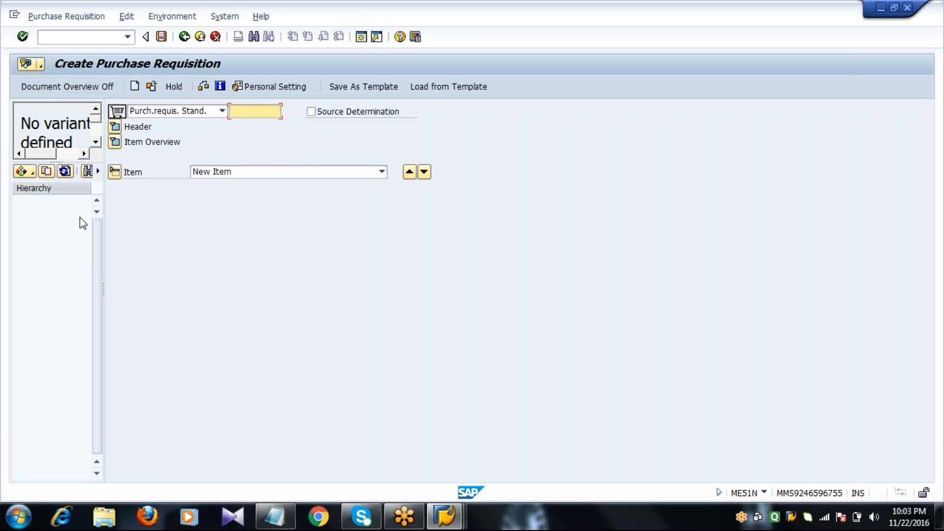
{"action": "left_click_drag", "start_coordinate": [104, 291], "coordinate": [173, 292]}
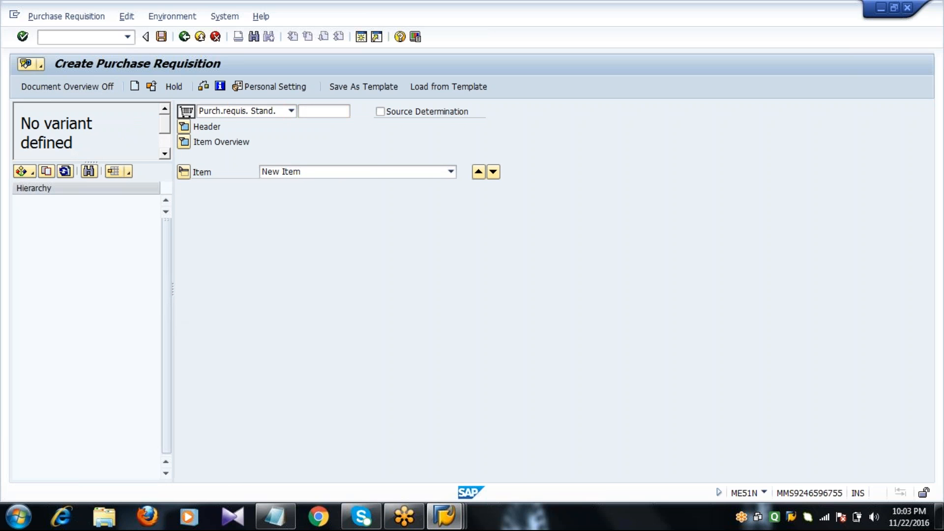
Open the Purchase Requisitions selection for the document overview and clear the purchasing organization and material criteria
{"action": "left_click", "coordinate": [31, 172]}
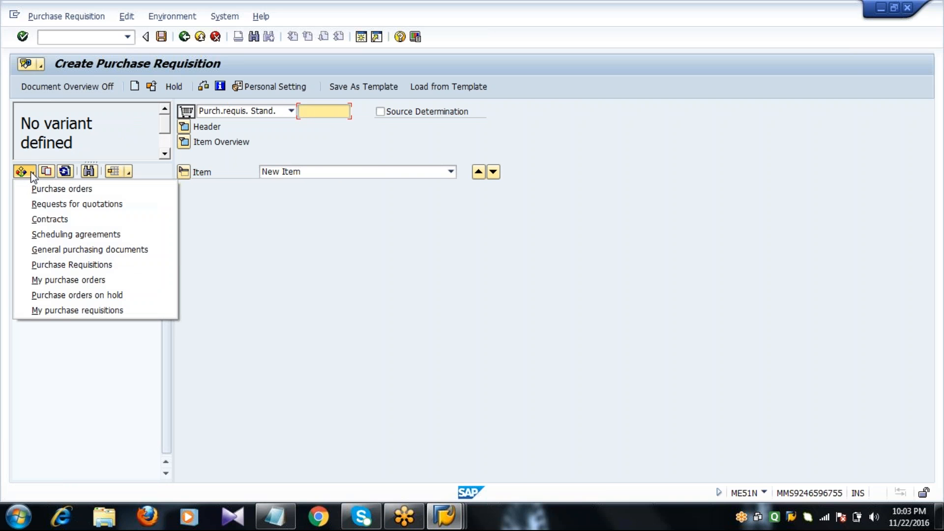
{"action": "left_click", "coordinate": [65, 266]}
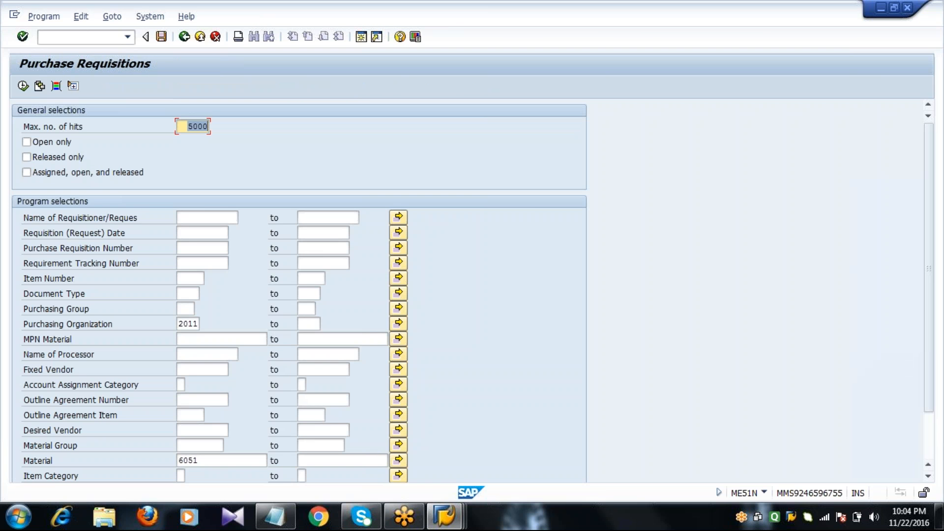
{"action": "left_click", "coordinate": [180, 324]}
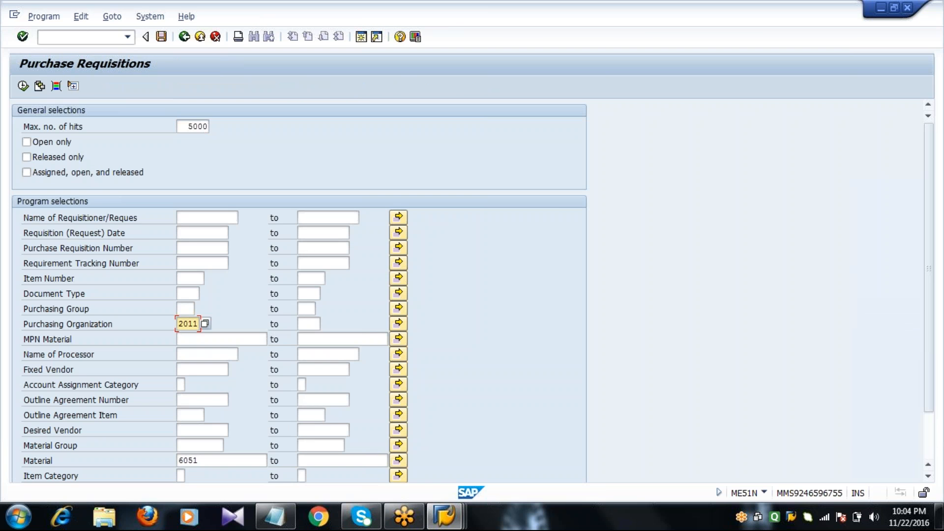
{"action": "key", "text": "Delete"}
{"action": "key", "text": "Delete"}
{"action": "key", "text": "Delete"}
{"action": "key", "text": "Delete"}
{"action": "scroll", "coordinate": [299, 295], "scroll_direction": "down", "scroll_amount": 2}
{"action": "left_click", "coordinate": [181, 402]}
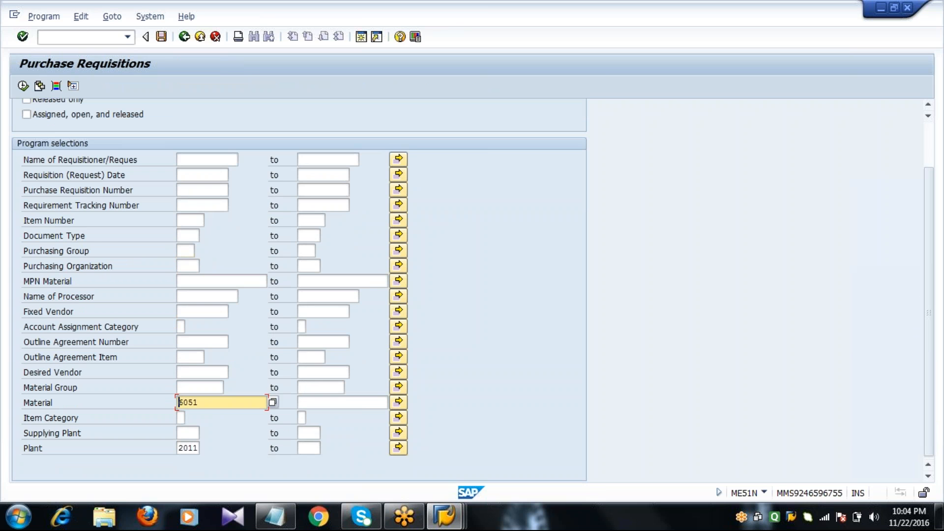
{"action": "key", "text": "Delete"}
{"action": "key", "text": "Delete"}
{"action": "key", "text": "Delete"}
{"action": "key", "text": "Delete"}
Set the plant criterion to 1000 and execute the purchase requisition selection
{"action": "key", "text": "Down"}
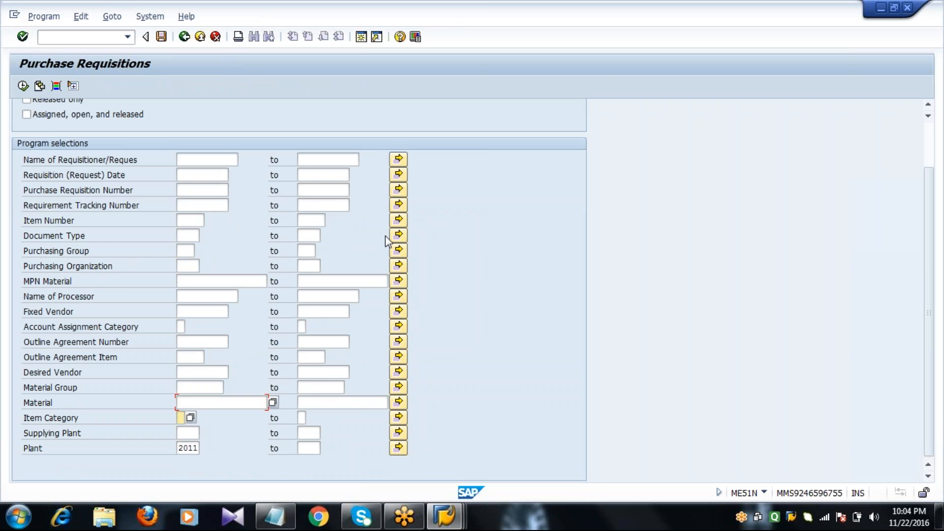
{"action": "key", "text": "Down"}
{"action": "key", "text": "Down"}
{"action": "key", "text": "Delete"}
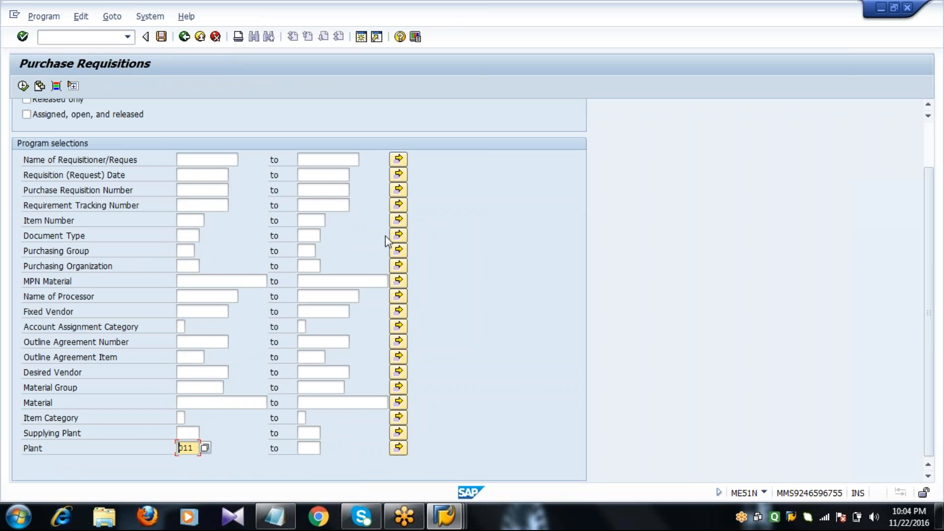
{"action": "key", "text": "Delete"}
{"action": "type", "text": "1000"}
{"action": "left_click", "coordinate": [23, 86]}
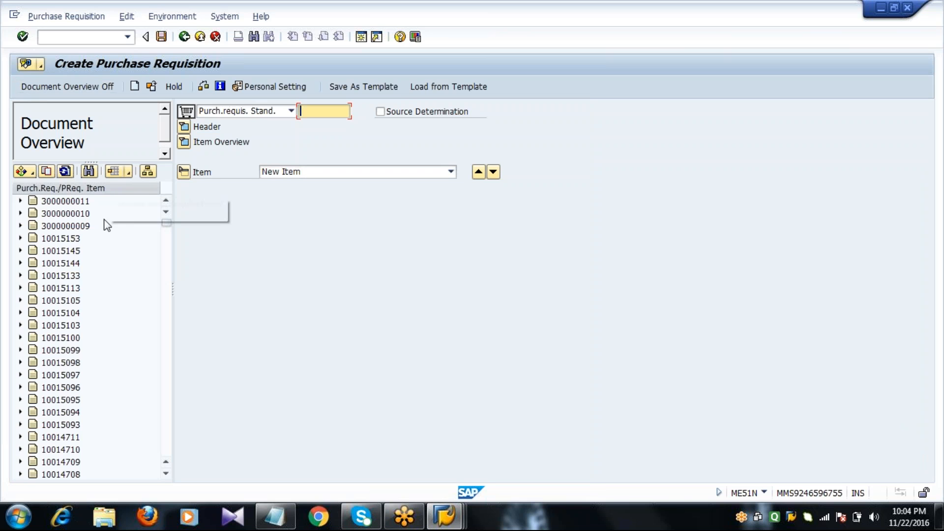
Look through the purchase requisitions listed for plant 1000 in the document overview, starting from the first entry
{"action": "left_click", "coordinate": [78, 203]}
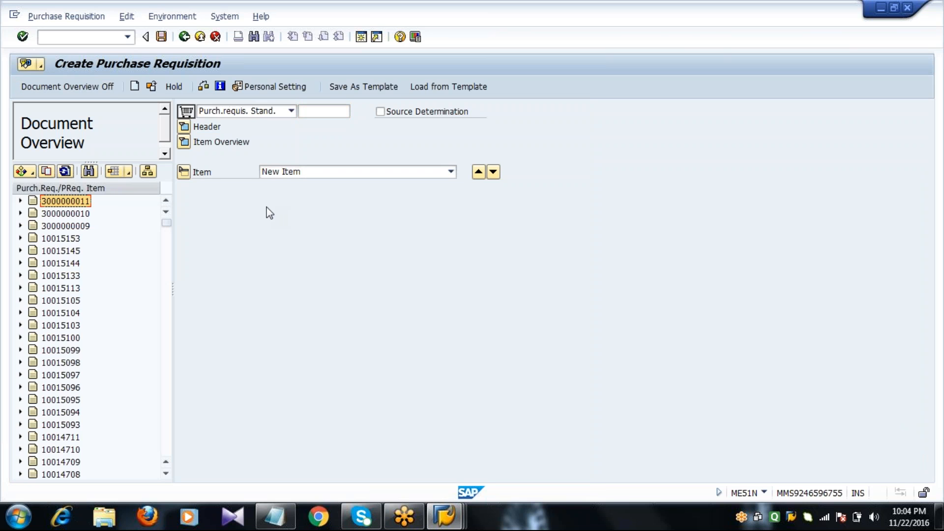
{"action": "key", "text": "Down"}
{"action": "key", "text": "Down"}
{"action": "key", "text": "Down"}
{"action": "key", "text": "Down"}
{"action": "key", "text": "Down"}
{"action": "key", "text": "Down"}
{"action": "key", "text": "Down"}
{"action": "key", "text": "Down"}
{"action": "key", "text": "Down"}
{"action": "key", "text": "Down"}
{"action": "key", "text": "Down"}
{"action": "key", "text": "Down"}
{"action": "key", "text": "Down"}
{"action": "key", "text": "Down"}
{"action": "key", "text": "Down"}
{"action": "key", "text": "Down"}
{"action": "key", "text": "Down"}
{"action": "key", "text": "Down"}
{"action": "key", "text": "Down"}
{"action": "key", "text": "Down"}
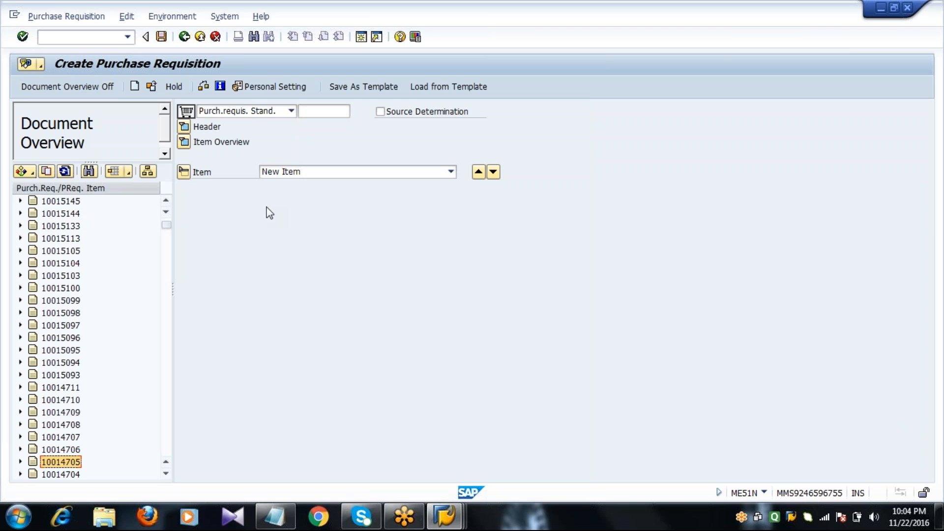
{"action": "key", "text": "Down"}
{"action": "key", "text": "Down"}
{"action": "key", "text": "Down"}
{"action": "key", "text": "Down"}
{"action": "key", "text": "Down"}
{"action": "key", "text": "Down"}
{"action": "key", "text": "Down"}
{"action": "key", "text": "Down"}
{"action": "key", "text": "Down"}
{"action": "key", "text": "Down"}
{"action": "key", "text": "Down"}
{"action": "key", "text": "Down"}
{"action": "key", "text": "Down"}
{"action": "key", "text": "Down"}
{"action": "key", "text": "Down"}
{"action": "key", "text": "Down"}
{"action": "key", "text": "Down"}
{"action": "key", "text": "Down"}
{"action": "key", "text": "Down"}
{"action": "key", "text": "Down"}
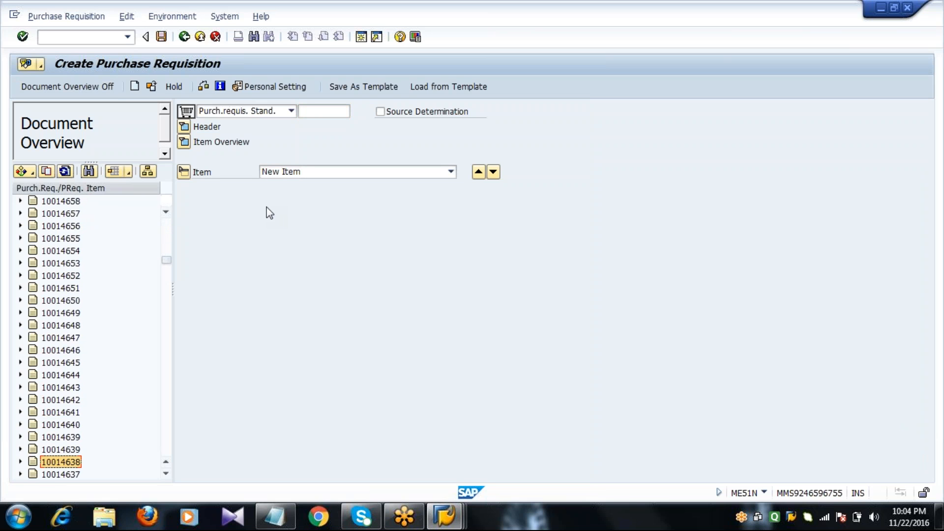
{"action": "key", "text": "Down"}
{"action": "key", "text": "Down"}
{"action": "key", "text": "Down"}
{"action": "key", "text": "Down"}
{"action": "key", "text": "Down"}
{"action": "key", "text": "Down"}
{"action": "key", "text": "Down"}
{"action": "key", "text": "Down"}
{"action": "key", "text": "Down"}
{"action": "key", "text": "Down"}
{"action": "key", "text": "Down"}
{"action": "key", "text": "Down"}
{"action": "key", "text": "Down"}
{"action": "key", "text": "Down"}
{"action": "key", "text": "Down"}
{"action": "key", "text": "Down"}
{"action": "key", "text": "Down"}
{"action": "key", "text": "Down"}
{"action": "key", "text": "Down"}
{"action": "key", "text": "Down"}
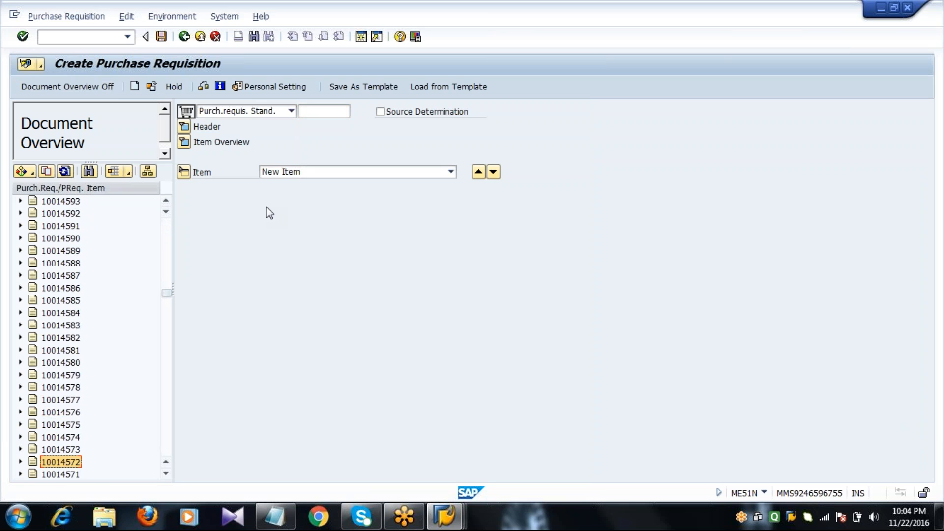
{"action": "key", "text": "Down"}
{"action": "key", "text": "Down"}
{"action": "key", "text": "Down"}
{"action": "key", "text": "Down"}
{"action": "key", "text": "Down"}
{"action": "key", "text": "Down"}
{"action": "key", "text": "Down"}
{"action": "key", "text": "Down"}
{"action": "key", "text": "Down"}
{"action": "key", "text": "Down"}
{"action": "key", "text": "Down"}
{"action": "key", "text": "Down"}
{"action": "key", "text": "Down"}
{"action": "key", "text": "Down"}
{"action": "key", "text": "Down"}
{"action": "key", "text": "Down"}
{"action": "key", "text": "Down"}
{"action": "key", "text": "Down"}
{"action": "key", "text": "Down"}
{"action": "key", "text": "Down"}
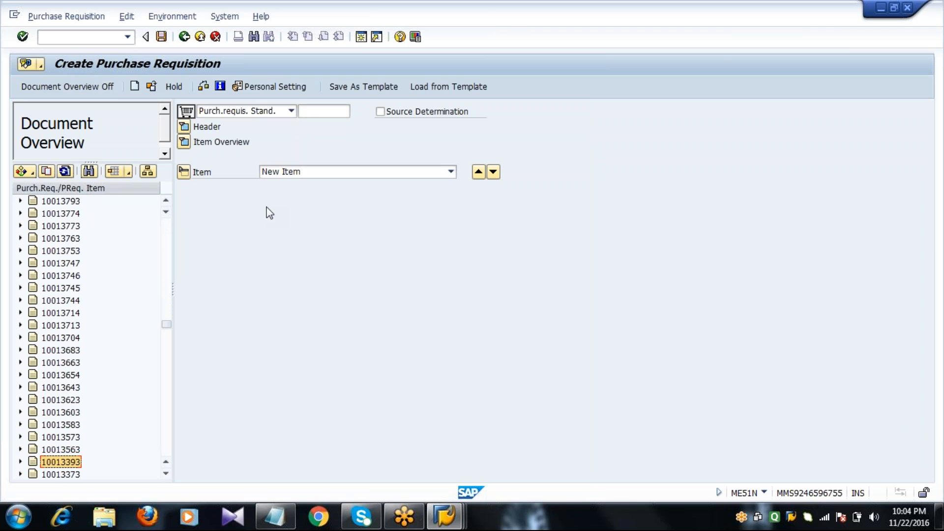
{"action": "key", "text": "Down"}
{"action": "key", "text": "Down"}
{"action": "key", "text": "Down"}
{"action": "key", "text": "Down"}
{"action": "key", "text": "Down"}
{"action": "key", "text": "Down"}
{"action": "key", "text": "Down"}
{"action": "key", "text": "Down"}
{"action": "key", "text": "Down"}
{"action": "key", "text": "Down"}
{"action": "key", "text": "Down"}
{"action": "key", "text": "Down"}
{"action": "key", "text": "Down"}
{"action": "key", "text": "Down"}
{"action": "key", "text": "Down"}
{"action": "key", "text": "Down"}
{"action": "key", "text": "Down"}
{"action": "key", "text": "Down"}
{"action": "key", "text": "Down"}
{"action": "key", "text": "Down"}
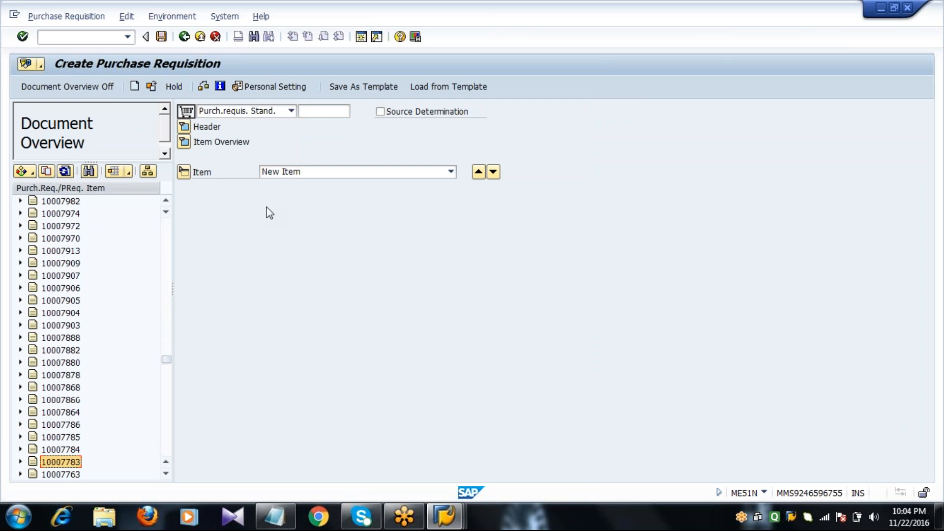
{"action": "key", "text": "Down"}
{"action": "key", "text": "Down"}
{"action": "key", "text": "Down"}
{"action": "key", "text": "Down"}
{"action": "key", "text": "Down"}
{"action": "key", "text": "Down"}
{"action": "key", "text": "Down"}
{"action": "key", "text": "Down"}
{"action": "key", "text": "Down"}
{"action": "key", "text": "Down"}
{"action": "key", "text": "Down"}
{"action": "key", "text": "Down"}
{"action": "key", "text": "Down"}
{"action": "key", "text": "Down"}
{"action": "key", "text": "Down"}
{"action": "key", "text": "Down"}
{"action": "key", "text": "Down"}
{"action": "key", "text": "Down"}
{"action": "key", "text": "Down"}
{"action": "key", "text": "Down"}
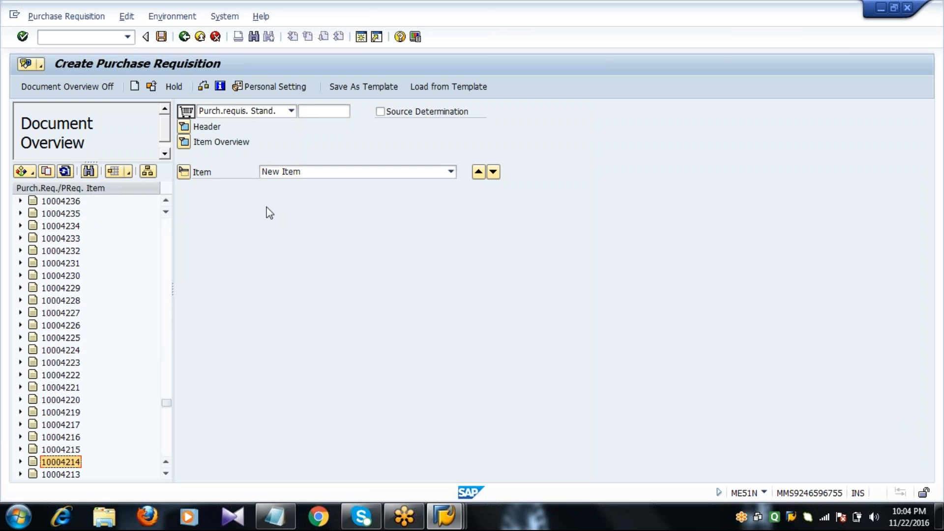
{"action": "key", "text": "Down"}
{"action": "key", "text": "Down"}
{"action": "key", "text": "Down"}
{"action": "key", "text": "Down"}
{"action": "key", "text": "Down"}
{"action": "key", "text": "Down"}
{"action": "key", "text": "Down"}
{"action": "key", "text": "Down"}
{"action": "key", "text": "Down"}
{"action": "key", "text": "Down"}
{"action": "key", "text": "Down"}
{"action": "key", "text": "Down"}
{"action": "key", "text": "Down"}
{"action": "key", "text": "Down"}
{"action": "key", "text": "Down"}
{"action": "key", "text": "Down"}
{"action": "key", "text": "Down"}
{"action": "key", "text": "Down"}
{"action": "key", "text": "Down"}
{"action": "key", "text": "Down"}
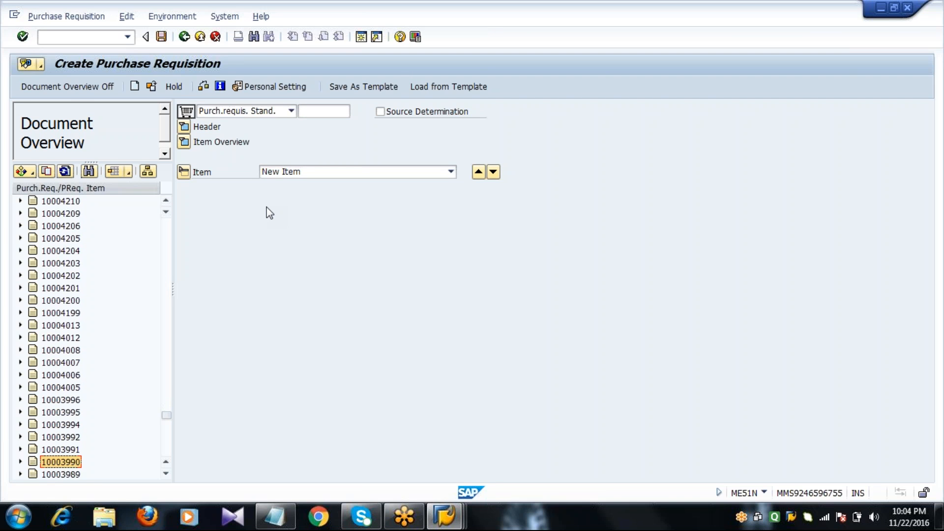
Continue through the plant 1000 requisitions in the document overview down to the lowest document numbers
{"action": "key", "text": "Down"}
{"action": "key", "text": "Down"}
{"action": "key", "text": "Down"}
{"action": "key", "text": "Down"}
{"action": "key", "text": "Down"}
{"action": "key", "text": "Down"}
{"action": "key", "text": "Down"}
{"action": "key", "text": "Down"}
{"action": "key", "text": "Down"}
{"action": "key", "text": "Down"}
{"action": "key", "text": "Down"}
{"action": "key", "text": "Down"}
{"action": "key", "text": "Down"}
{"action": "key", "text": "Down"}
{"action": "key", "text": "Down"}
{"action": "key", "text": "Down"}
{"action": "key", "text": "Down"}
{"action": "key", "text": "Down"}
{"action": "key", "text": "Down"}
{"action": "key", "text": "Down"}
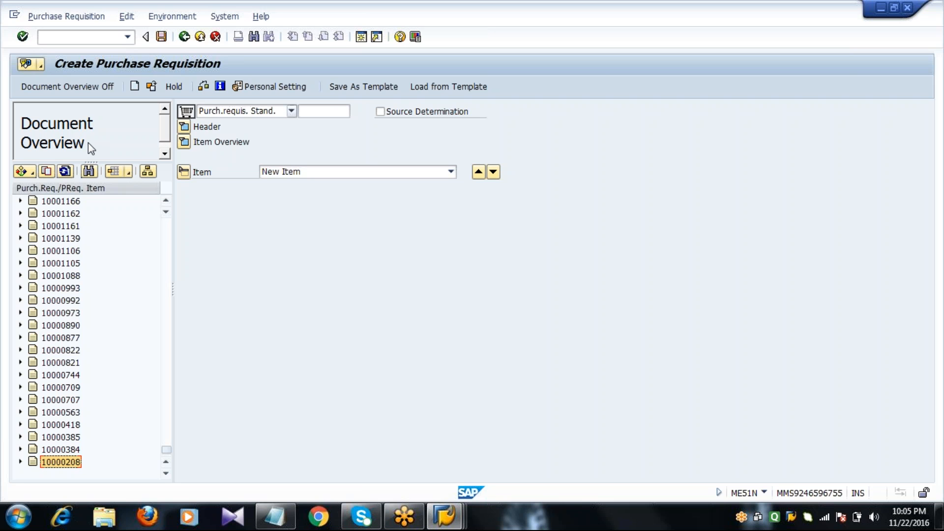
Rerun the Purchase Requisitions selection for the document overview with plant 2011 and dismiss the resulting information message
{"action": "left_click", "coordinate": [31, 172]}
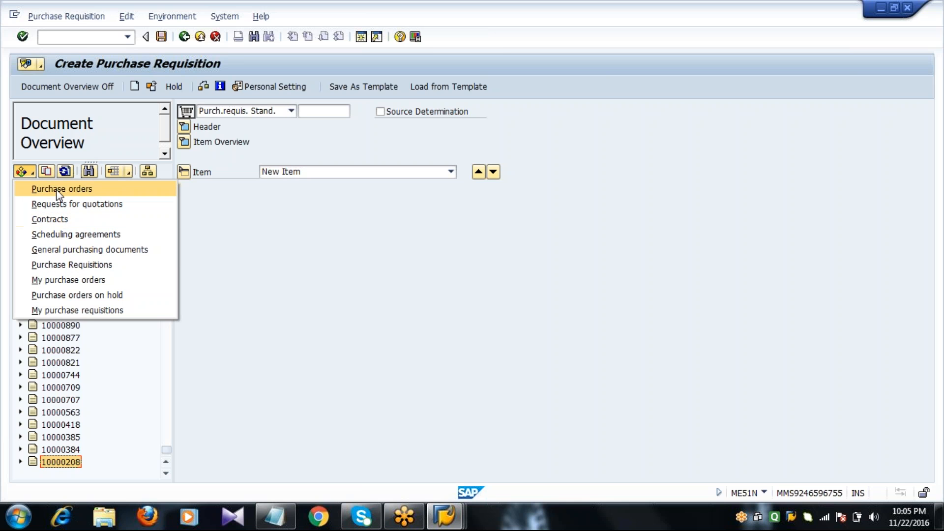
{"action": "left_click", "coordinate": [69, 266]}
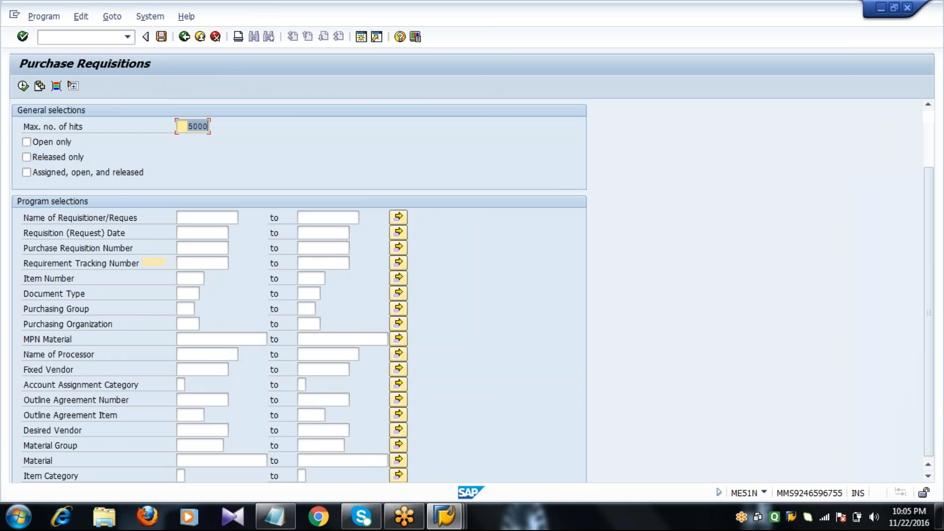
{"action": "scroll", "coordinate": [88, 309], "scroll_direction": "down", "scroll_amount": 2}
{"action": "left_click", "coordinate": [178, 448]}
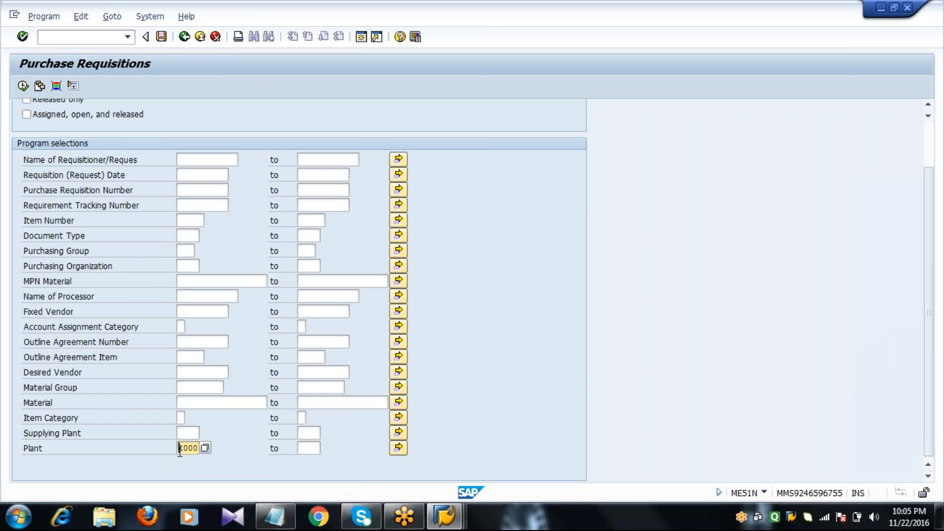
{"action": "key", "text": "Delete"}
{"action": "key", "text": "Delete"}
{"action": "key", "text": "Delete"}
{"action": "key", "text": "Delete"}
{"action": "type", "text": "2011"}
{"action": "left_click", "coordinate": [23, 86]}
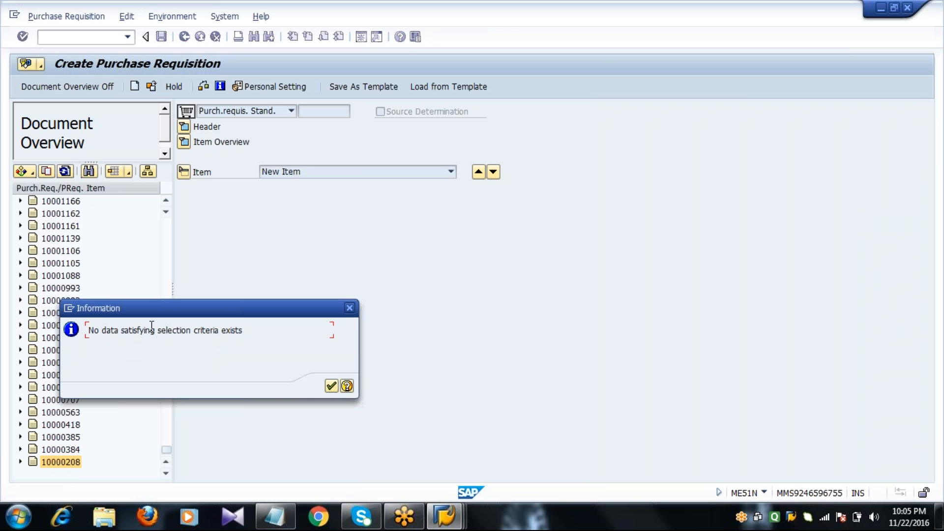
{"action": "left_click", "coordinate": [331, 386]}
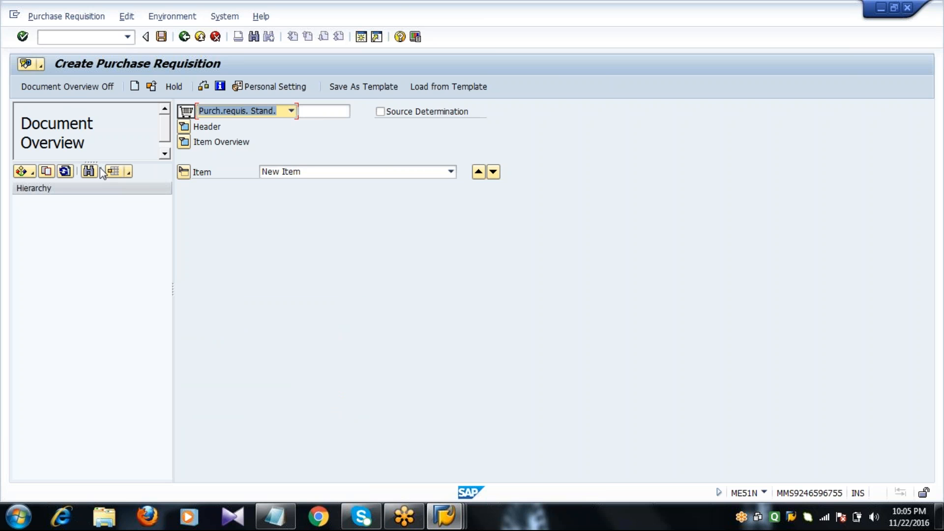
Hide the document overview and enter the header note "NEEDFUL PACKING AND SHIPPING REQUIRED FOR THE MATERIALS AND GOODS"
{"action": "left_click", "coordinate": [57, 88]}
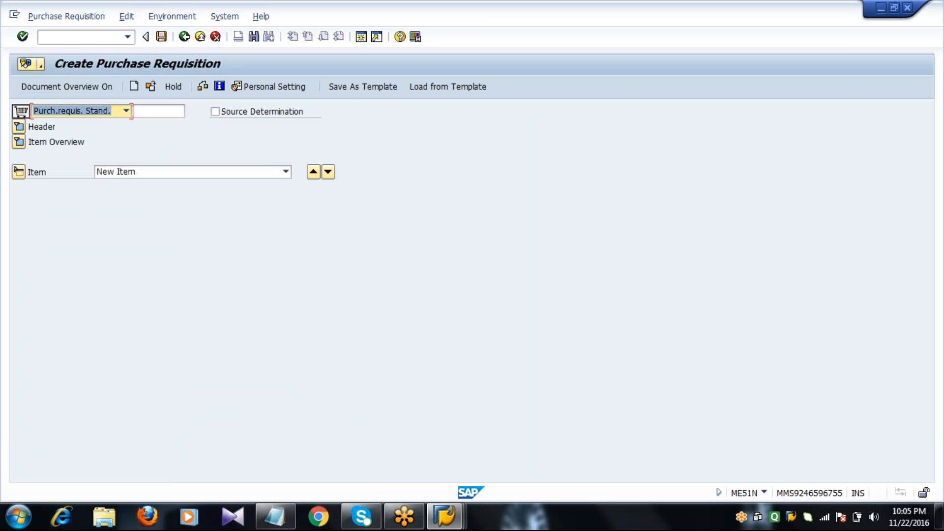
{"action": "left_click", "coordinate": [40, 129]}
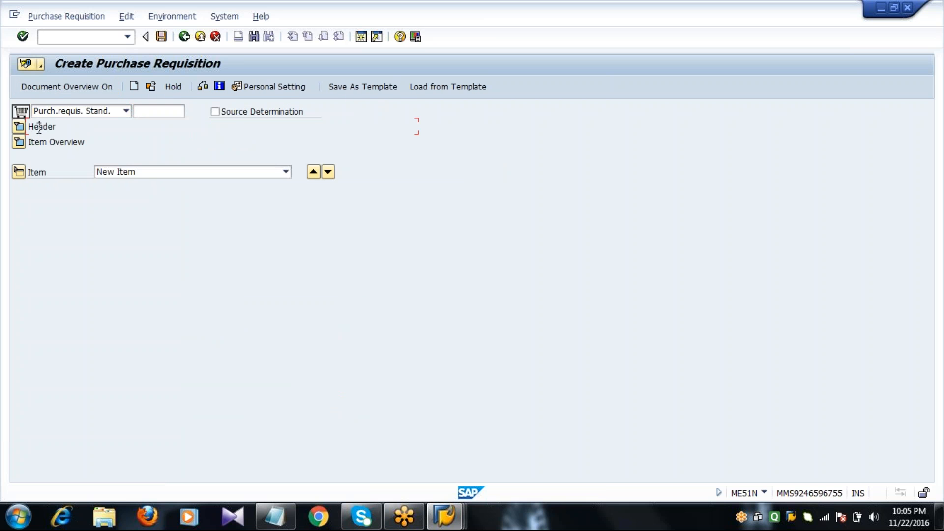
{"action": "left_click", "coordinate": [20, 127]}
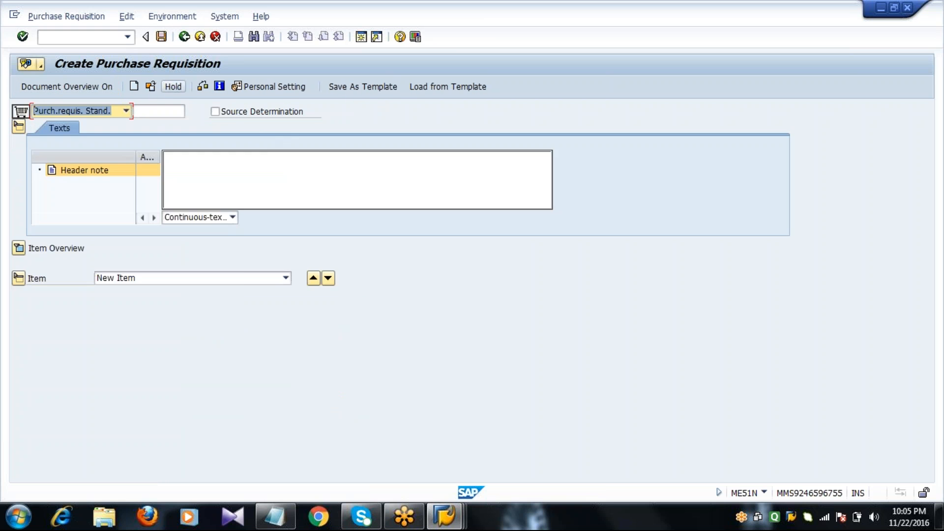
{"action": "left_click", "coordinate": [278, 196]}
{"action": "type", "text": "NEEDFUL PACKING AND SHIPPING REQUIRED FOR THE MATERIALS AND GOODS"}
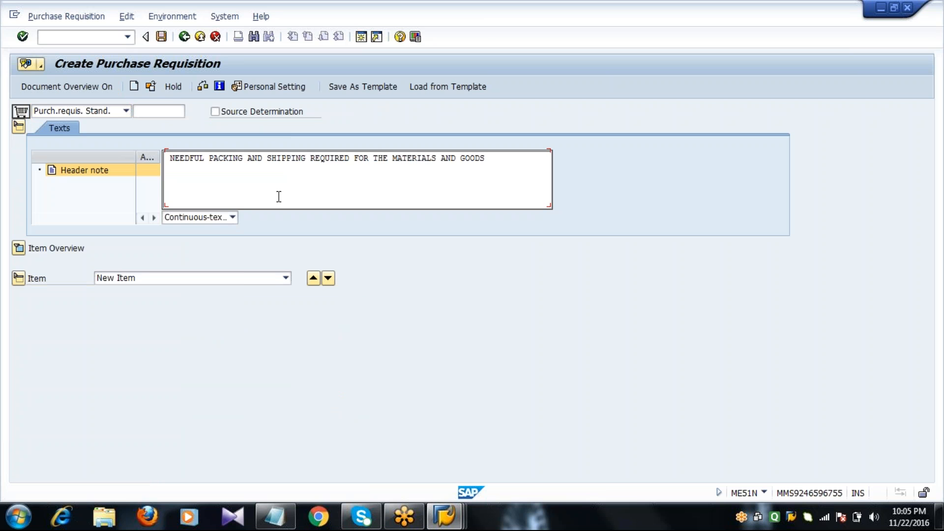
{"action": "key", "text": "Return"}
{"action": "key", "text": "Return"}
Expand the item overview, collapse the requisition header and go to the first item row
{"action": "left_click", "coordinate": [19, 248]}
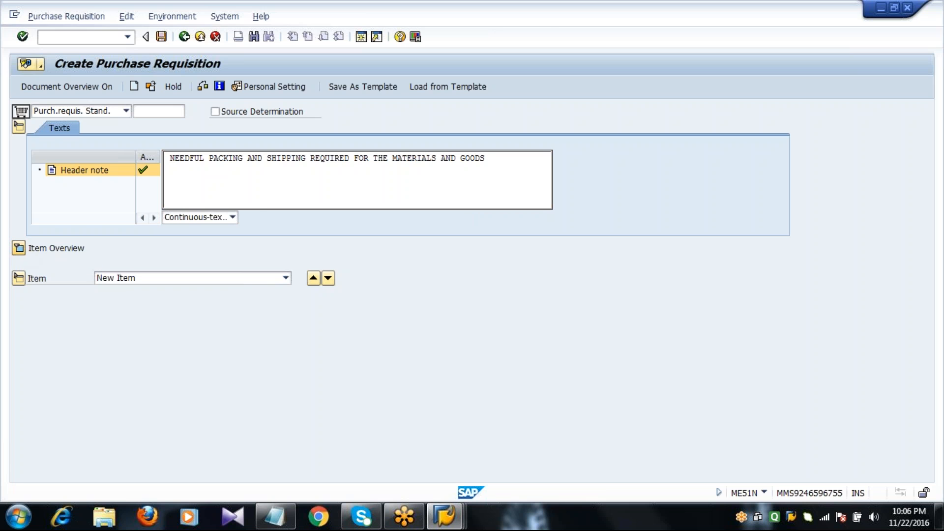
{"action": "left_click", "coordinate": [19, 127]}
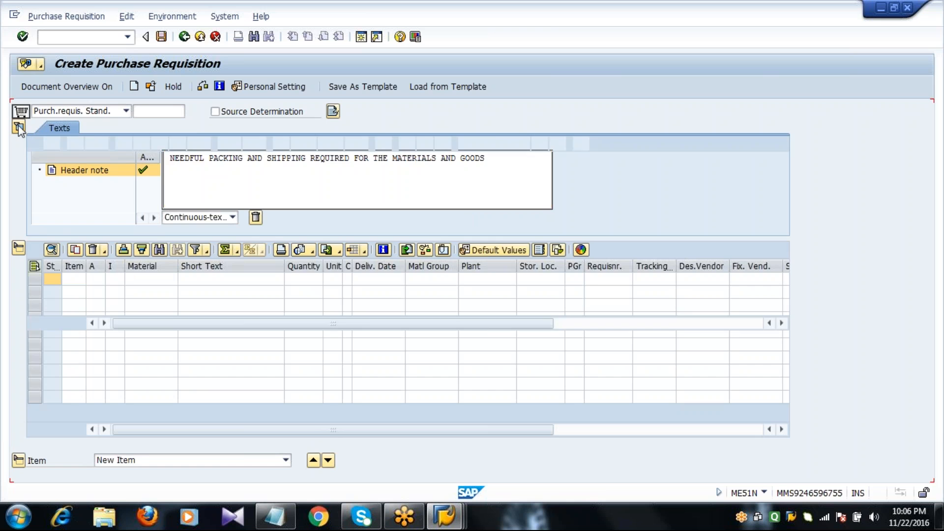
{"action": "left_click", "coordinate": [75, 176]}
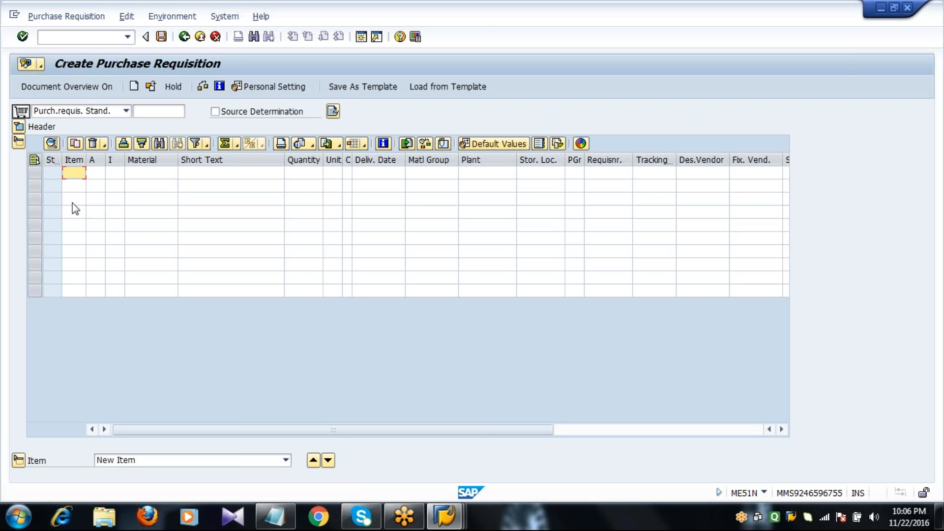
Review the possible account assignment categories for the first item, including Cost center, and close the list without choosing one
{"action": "left_click", "coordinate": [98, 176]}
{"action": "left_click", "coordinate": [100, 173]}
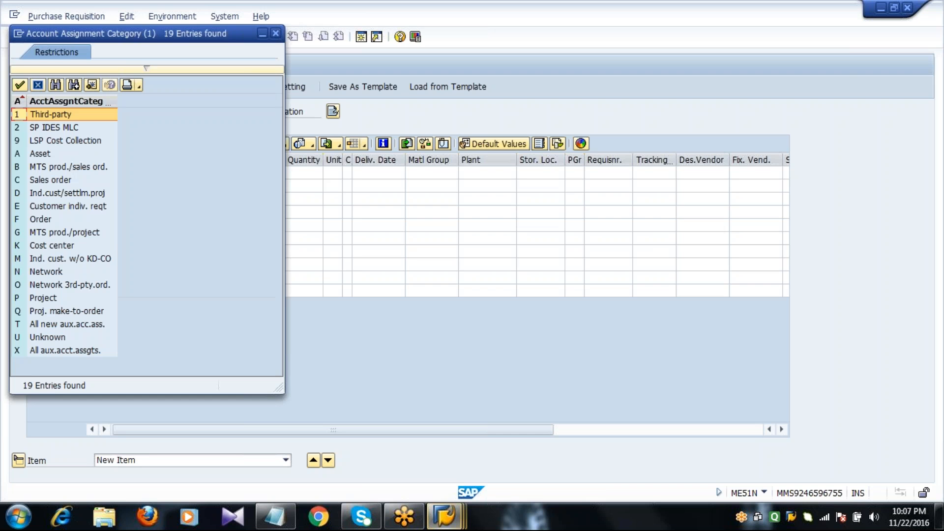
{"action": "left_click", "coordinate": [61, 249]}
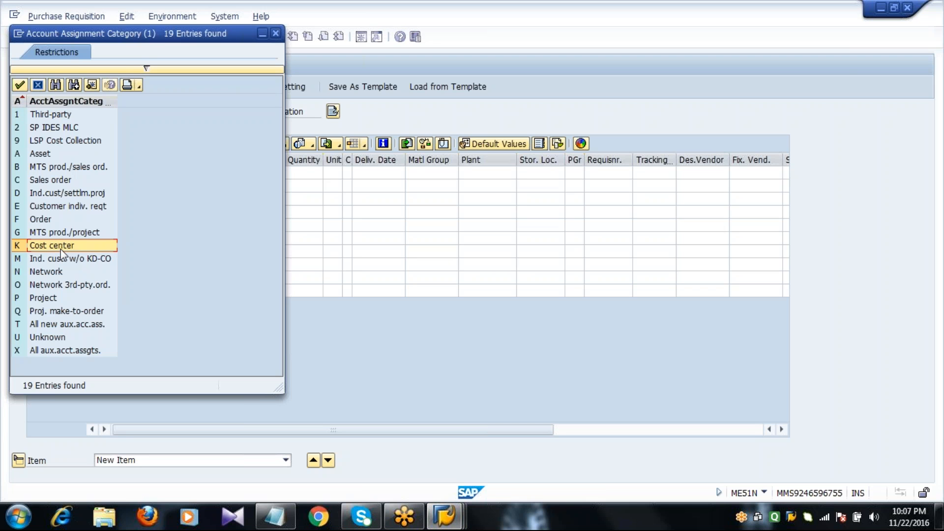
{"action": "left_click", "coordinate": [37, 82]}
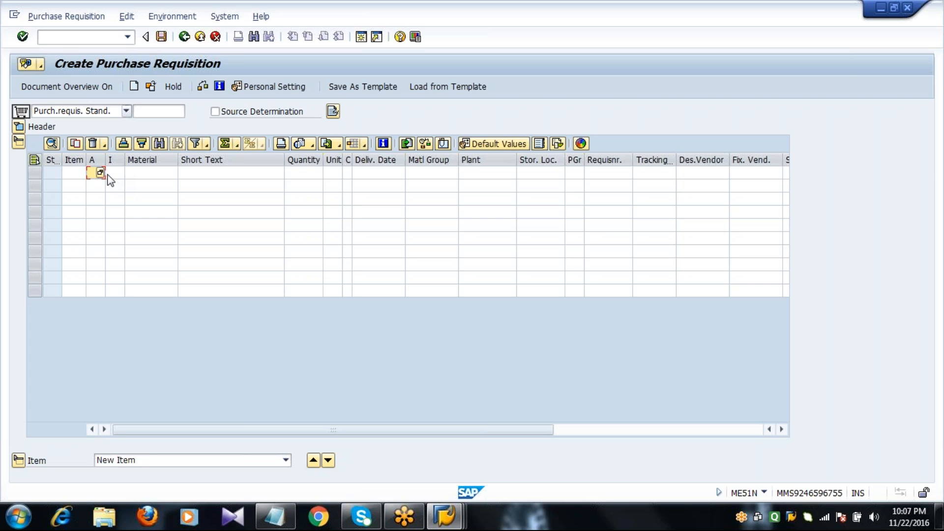
Go through the possible item categories for the first item and choose Standard
{"action": "left_click", "coordinate": [114, 174]}
{"action": "left_click", "coordinate": [119, 172]}
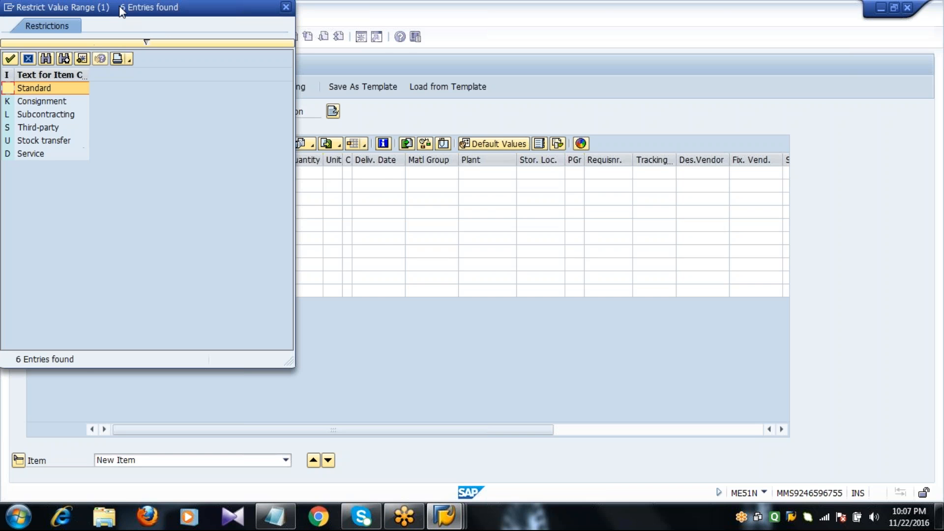
{"action": "left_click_drag", "start_coordinate": [119, 5], "coordinate": [203, 5]}
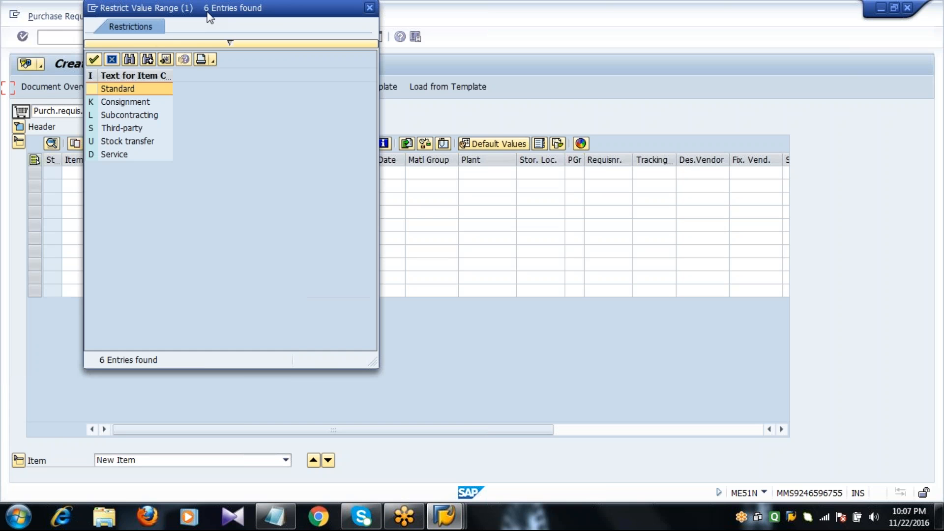
{"action": "key", "text": "Down"}
{"action": "key", "text": "Down"}
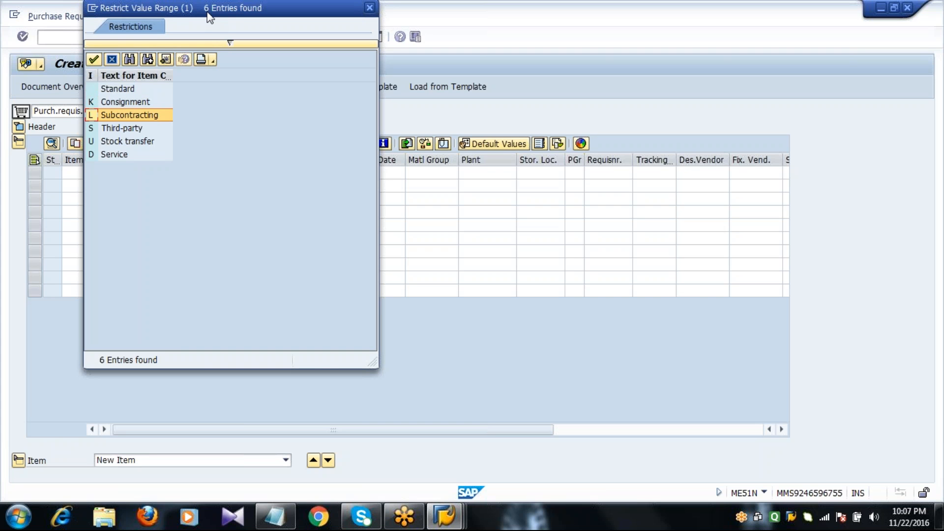
{"action": "key", "text": "Down"}
{"action": "key", "text": "Down"}
{"action": "key", "text": "Down"}
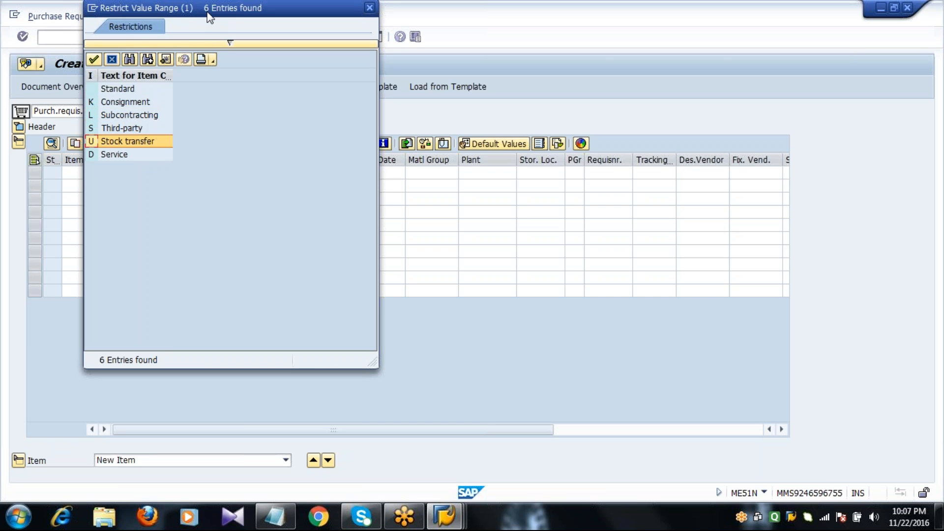
{"action": "key", "text": "Up"}
{"action": "key", "text": "Up"}
{"action": "key", "text": "Up"}
{"action": "key", "text": "Up"}
{"action": "key", "text": "Up"}
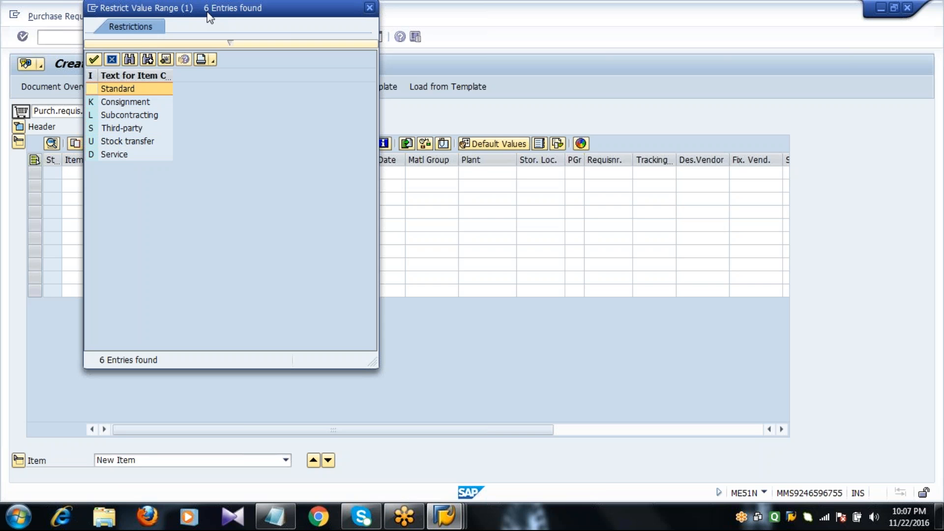
{"action": "key", "text": "Return"}
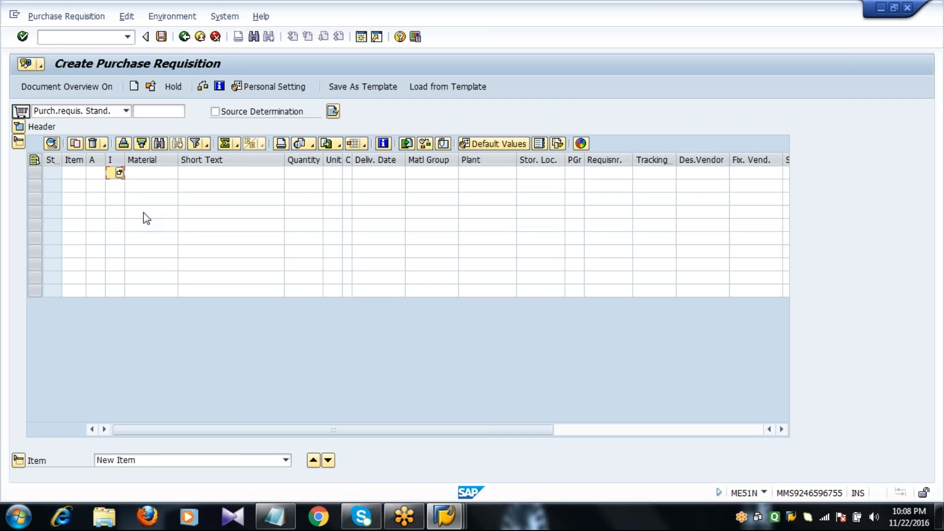
Enter material 6051 with a requested quantity of 10 in the first item row
{"action": "left_click", "coordinate": [154, 172]}
{"action": "type", "text": "60"}
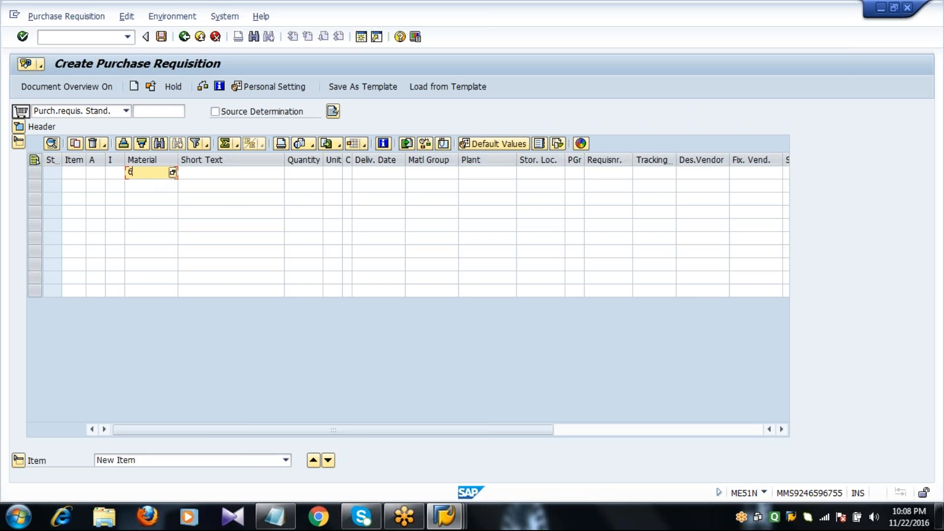
{"action": "type", "text": "1"}
{"action": "left_click", "coordinate": [200, 178]}
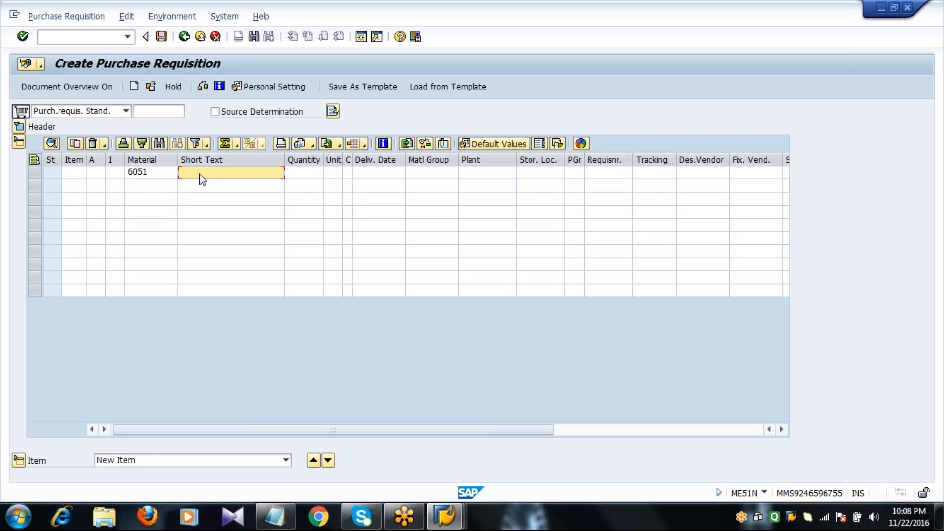
{"action": "left_click", "coordinate": [296, 176]}
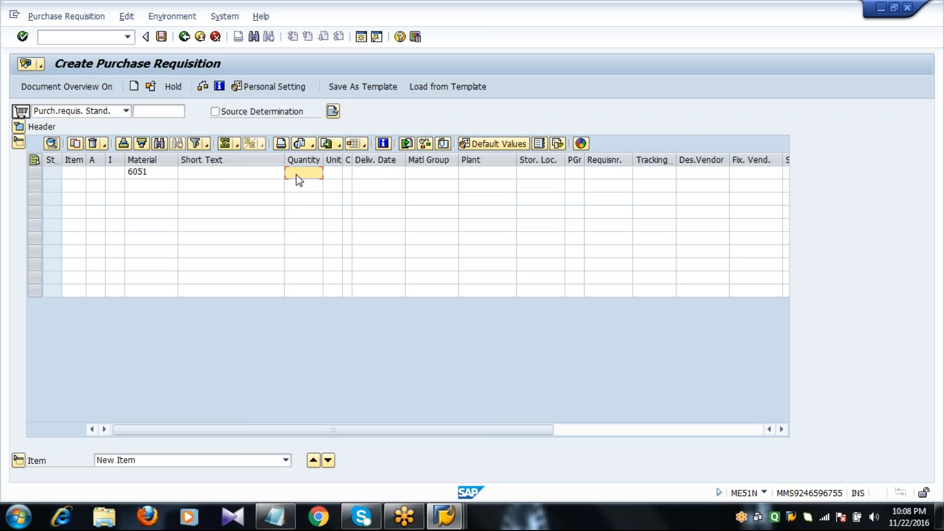
{"action": "type", "text": "10"}
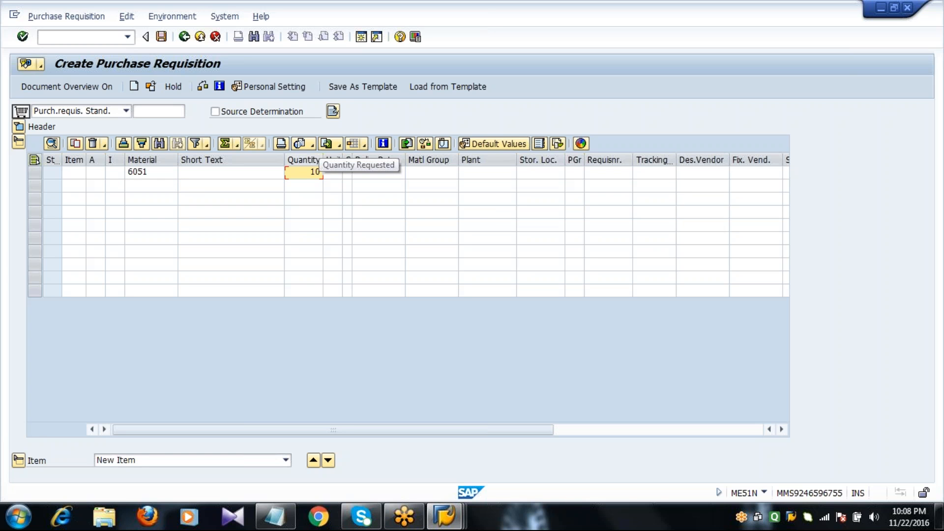
{"action": "left_click", "coordinate": [331, 175]}
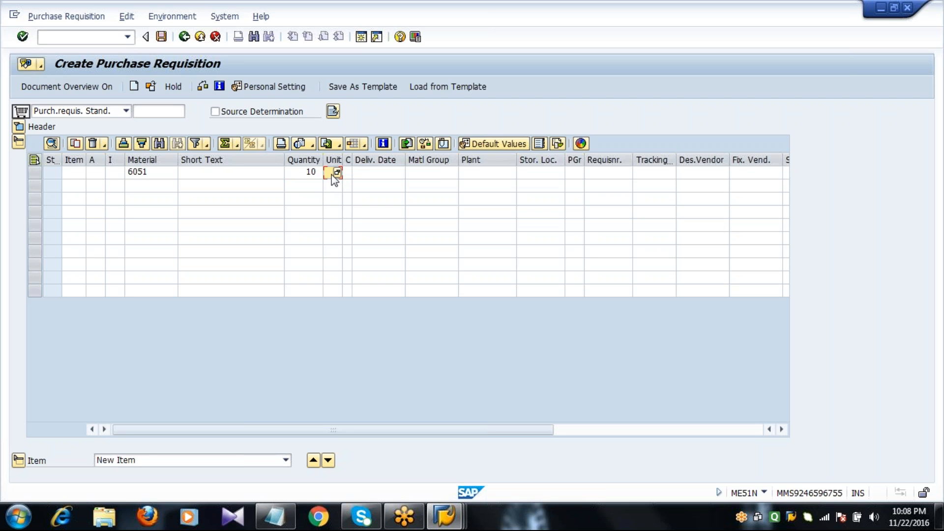
Set the first item's delivery date to 22.11.2016 and leave its material group blank
{"action": "left_click", "coordinate": [372, 176]}
{"action": "type", "text": "22"}
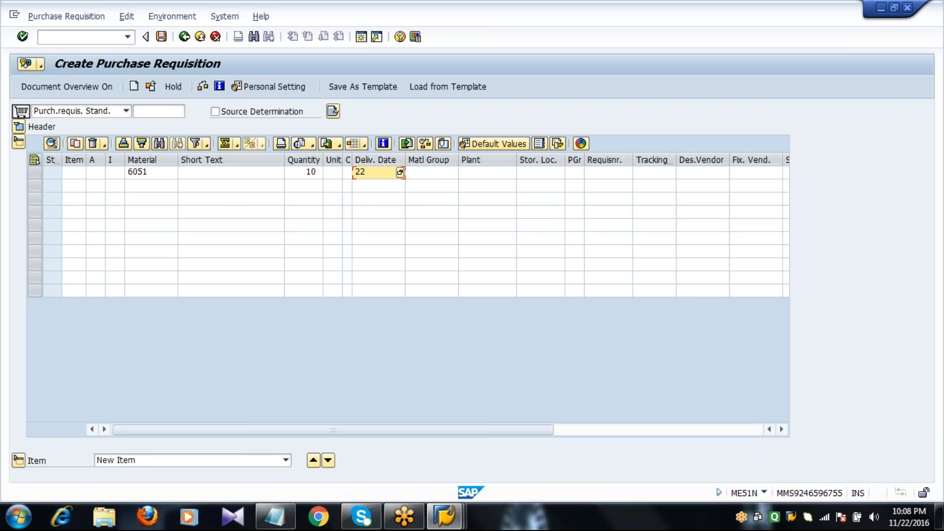
{"action": "type", "text": ".1"}
{"action": "type", "text": "1"}
{"action": "type", "text": ".201"}
{"action": "type", "text": "6"}
{"action": "key", "text": "Tab"}
{"action": "key", "text": "Tab"}
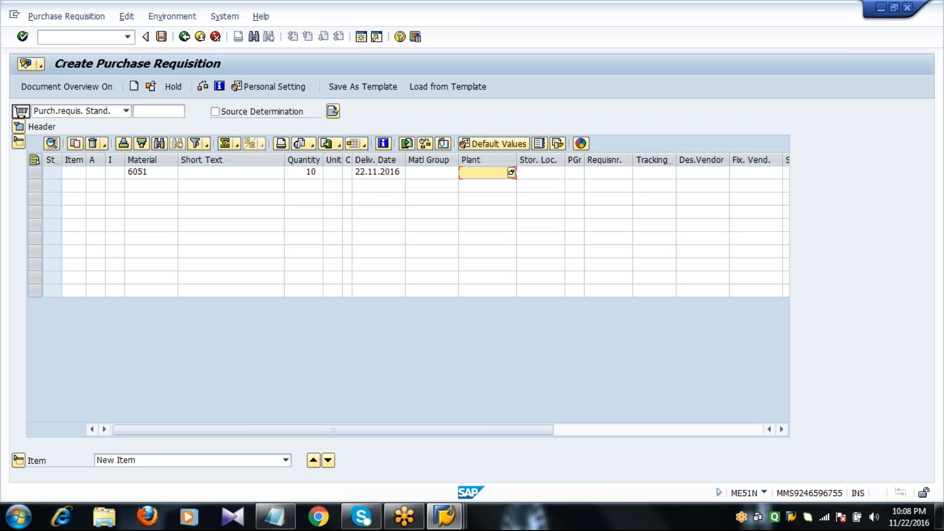
Assign plant 2011 and storage location 0001 to the first item
{"action": "type", "text": "2011"}
{"action": "key", "text": "Tab"}
{"action": "type", "text": "0001"}
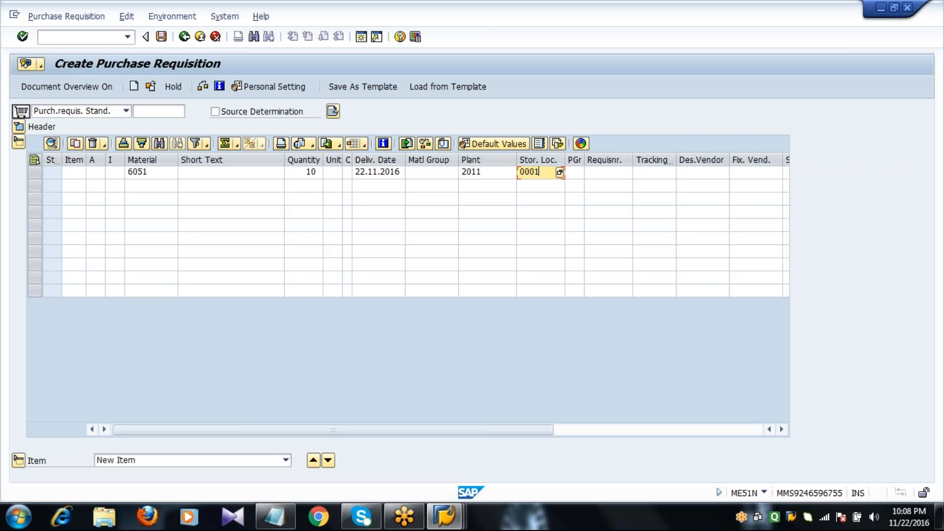
{"action": "key", "text": "Tab"}
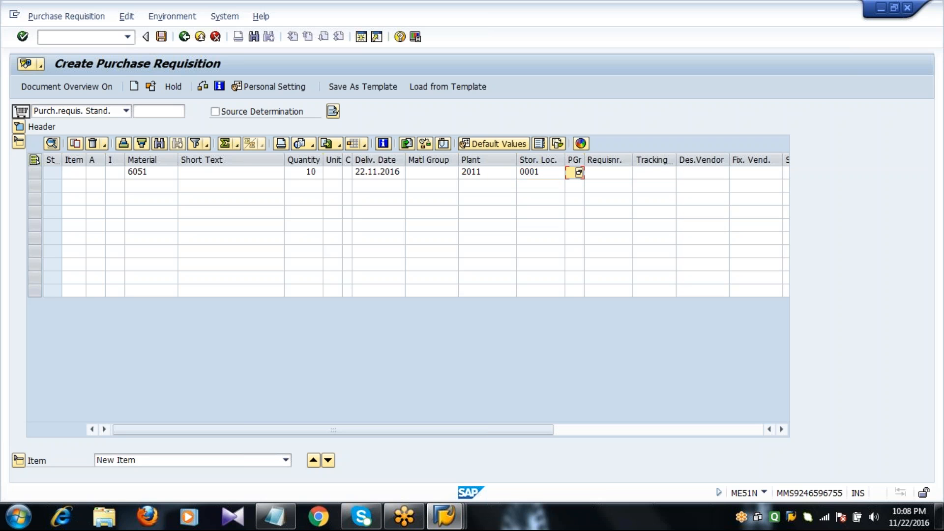
Set the first item's purchasing group to 222
{"action": "type", "text": "2"}
{"action": "left_click", "coordinate": [782, 429]}
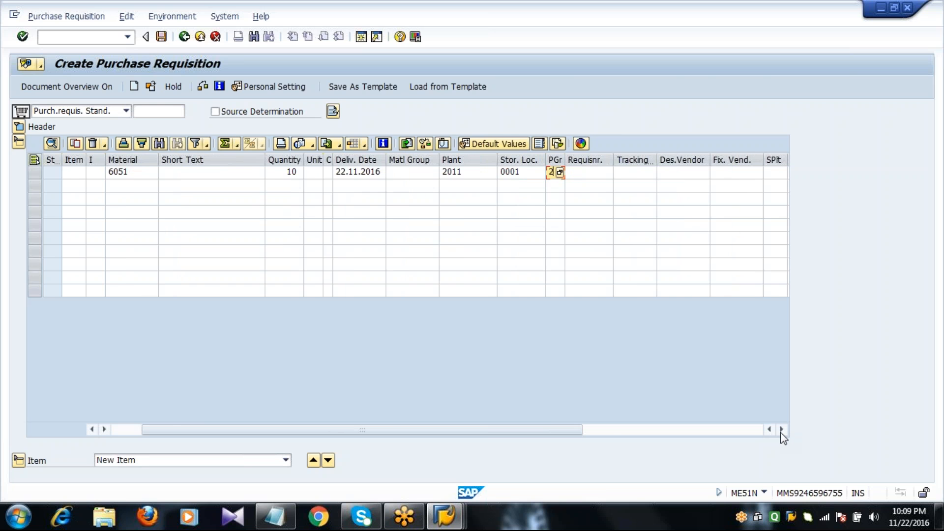
{"action": "left_click", "coordinate": [782, 429]}
{"action": "left_click", "coordinate": [782, 429]}
{"action": "left_click", "coordinate": [782, 429]}
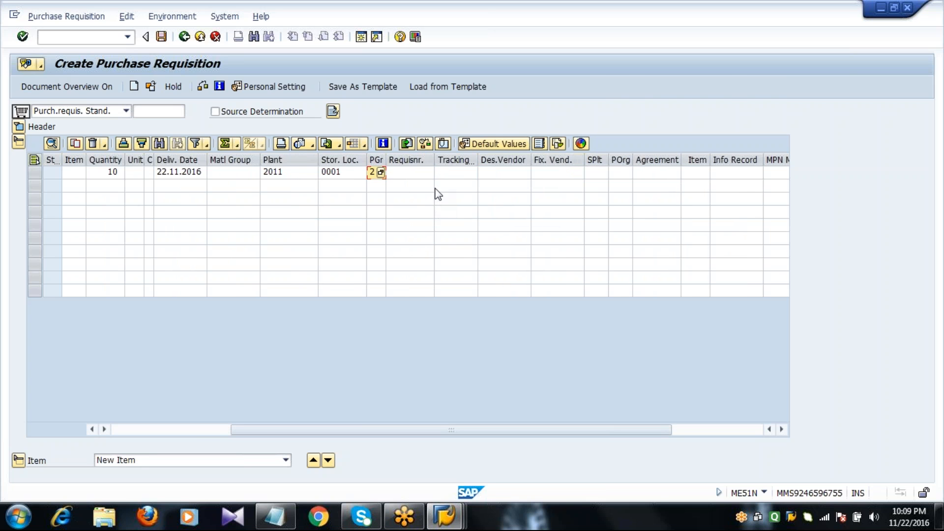
{"action": "type", "text": "22"}
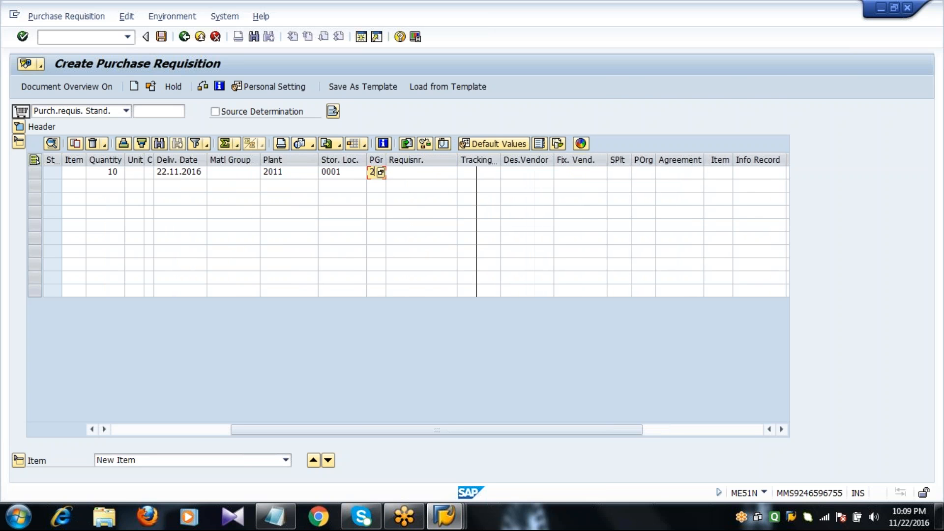
Enter the requester's name in the first item and set its tracking number to 2
{"action": "left_click", "coordinate": [429, 172]}
{"action": "type", "text": "S"}
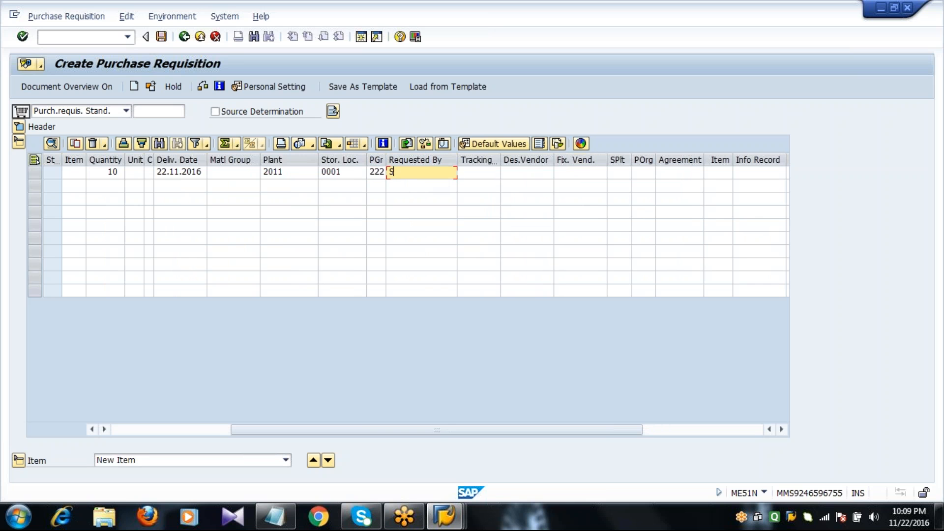
{"action": "type", "text": "HEKAR"}
{"action": "key", "text": "Tab"}
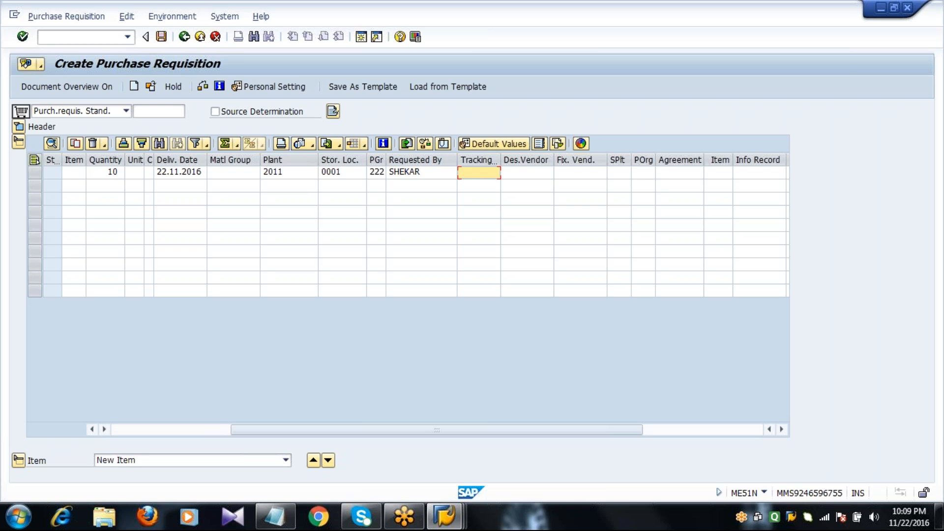
{"action": "type", "text": "2"}
{"action": "key", "text": "Tab"}
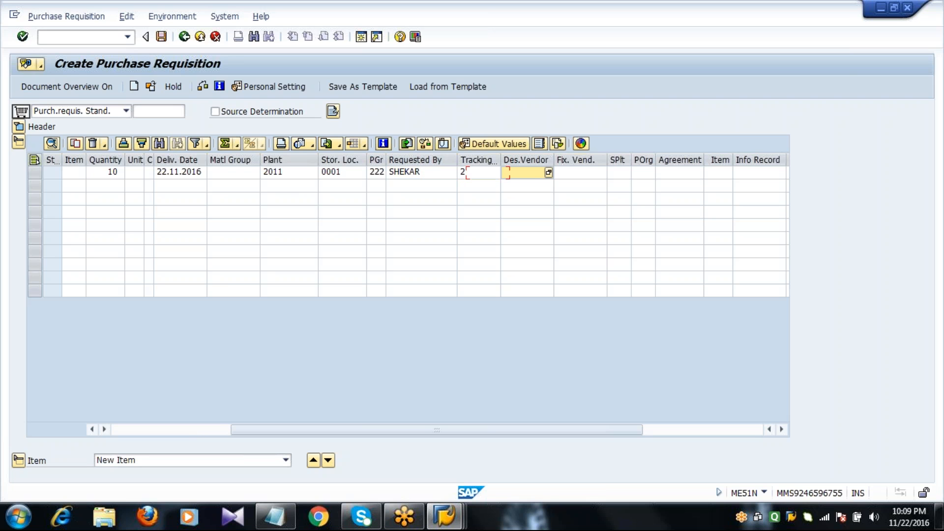
Set the first item's purchasing organization to 2011, leaving the vendor fields blank, and validate the item row
{"action": "key", "text": "Tab"}
{"action": "key", "text": "Tab"}
{"action": "key", "text": "Tab"}
{"action": "type", "text": "01"}
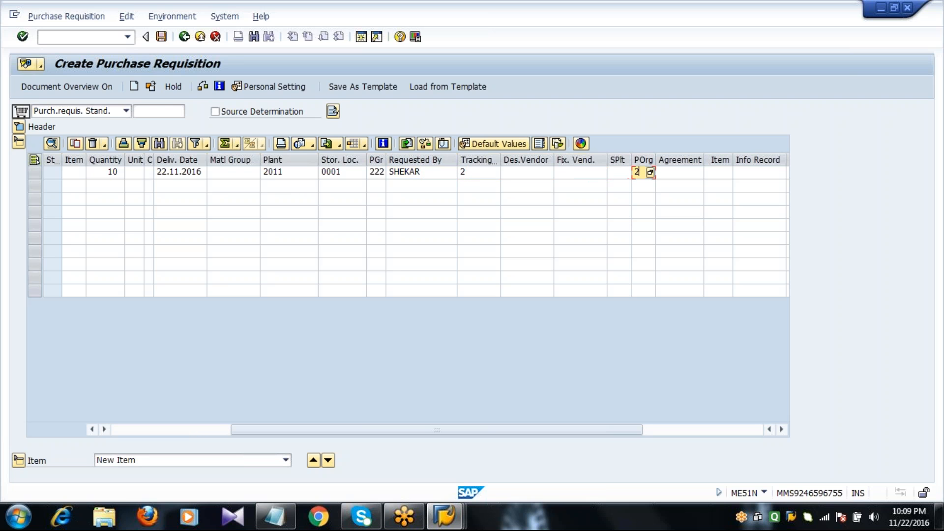
{"action": "type", "text": "11"}
{"action": "left_click", "coordinate": [126, 430]}
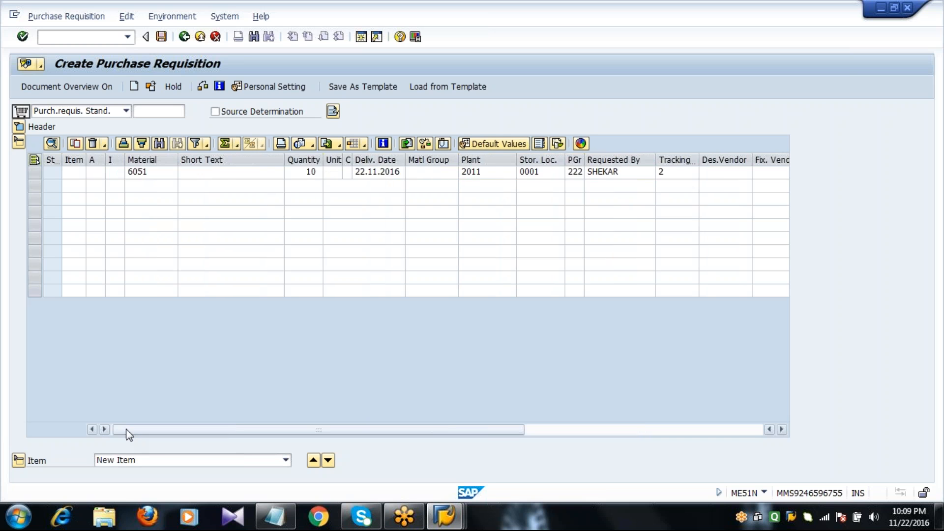
{"action": "key", "text": "Return"}
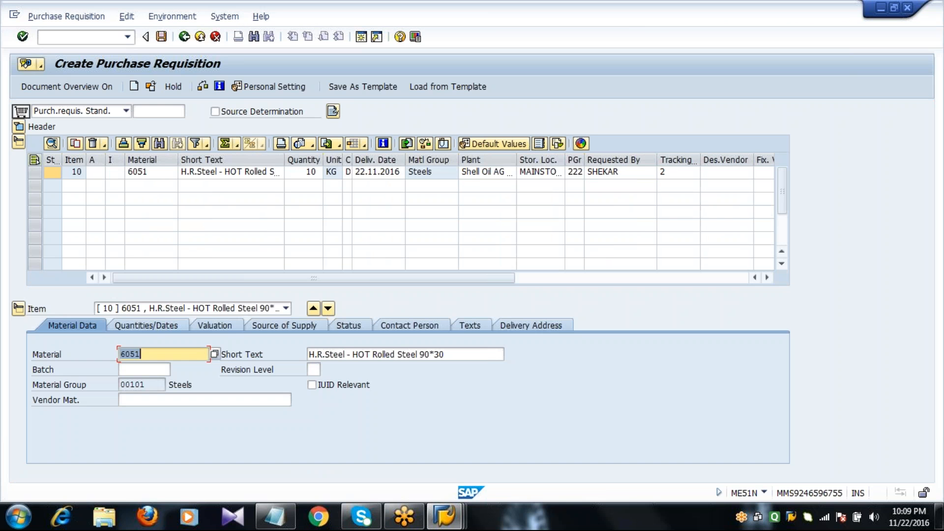
Collapse the item overview and examine item 10's material data, including material, short text, material group and batch
{"action": "left_click", "coordinate": [74, 186]}
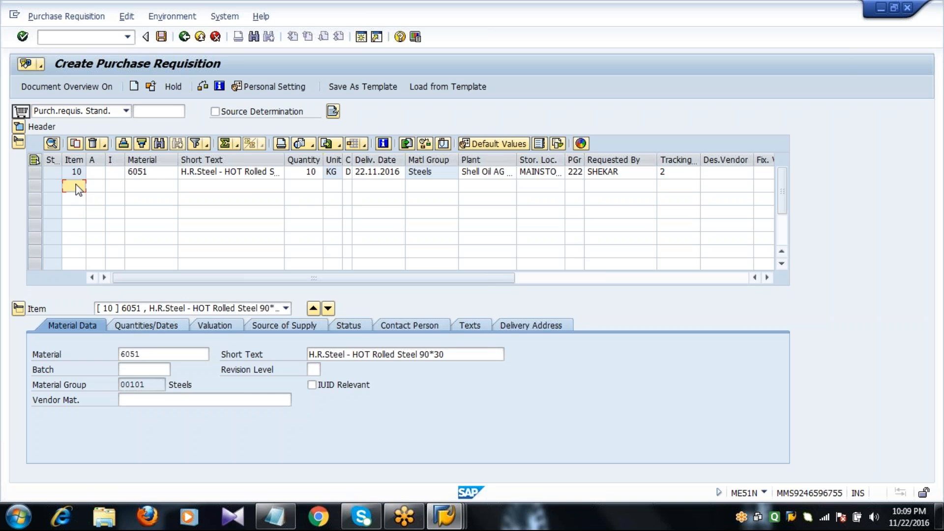
{"action": "left_click", "coordinate": [298, 175]}
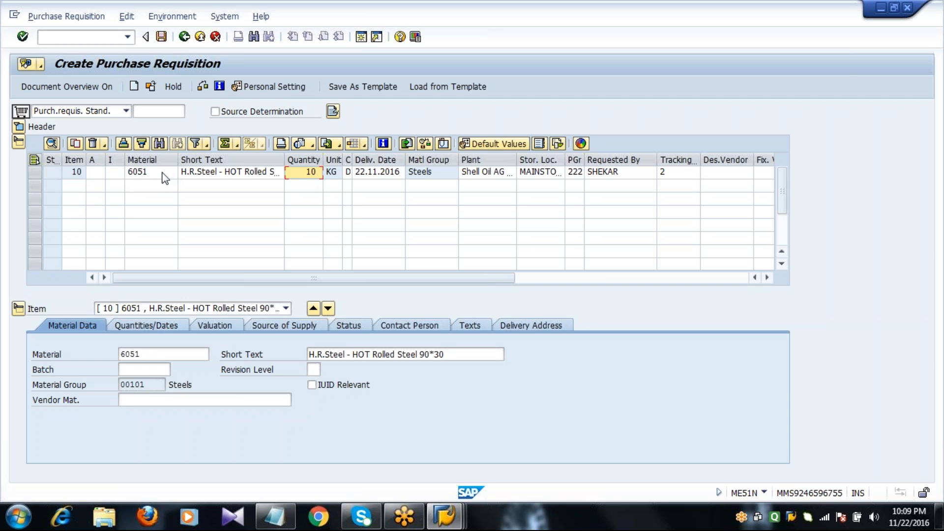
{"action": "left_click", "coordinate": [19, 143]}
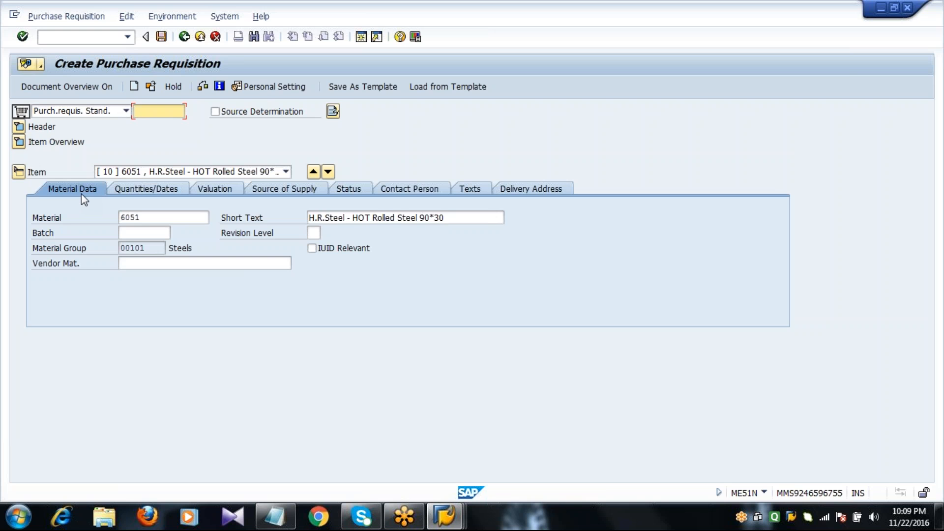
{"action": "left_click", "coordinate": [149, 218]}
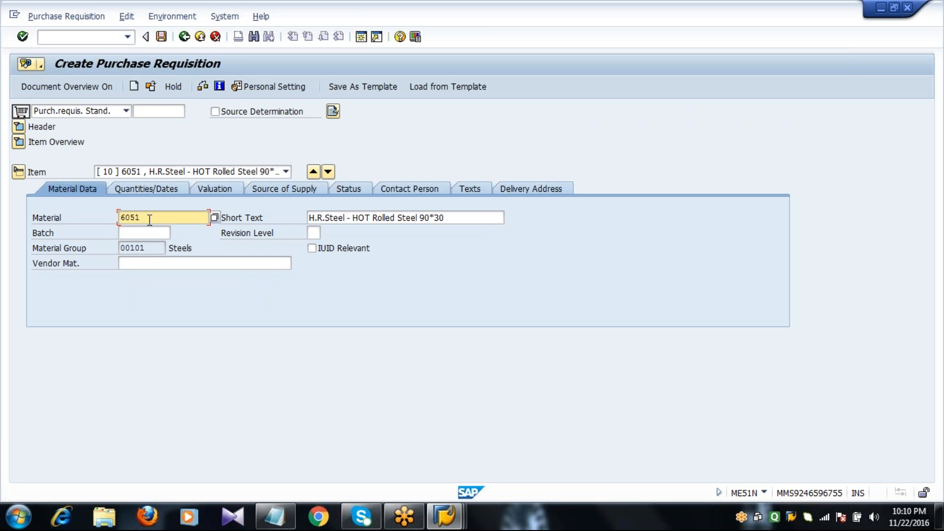
{"action": "left_click", "coordinate": [445, 218]}
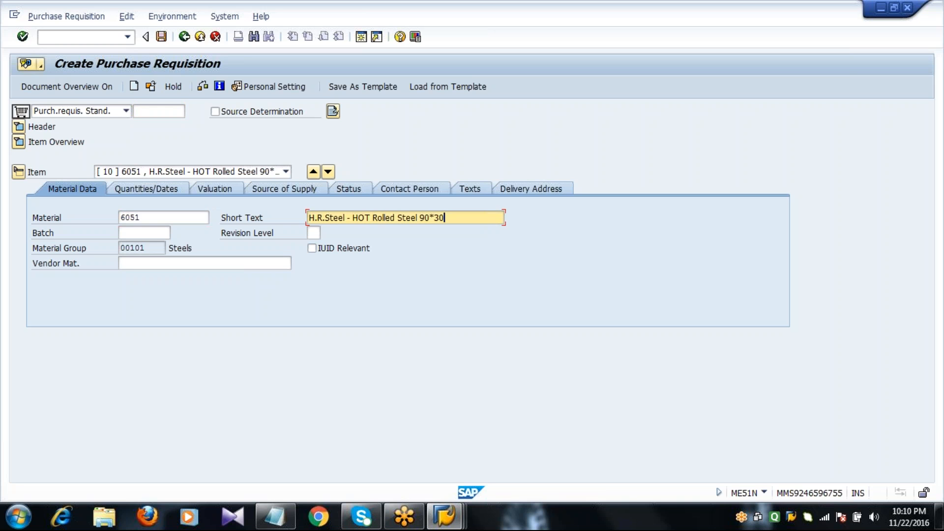
{"action": "left_click", "coordinate": [151, 248]}
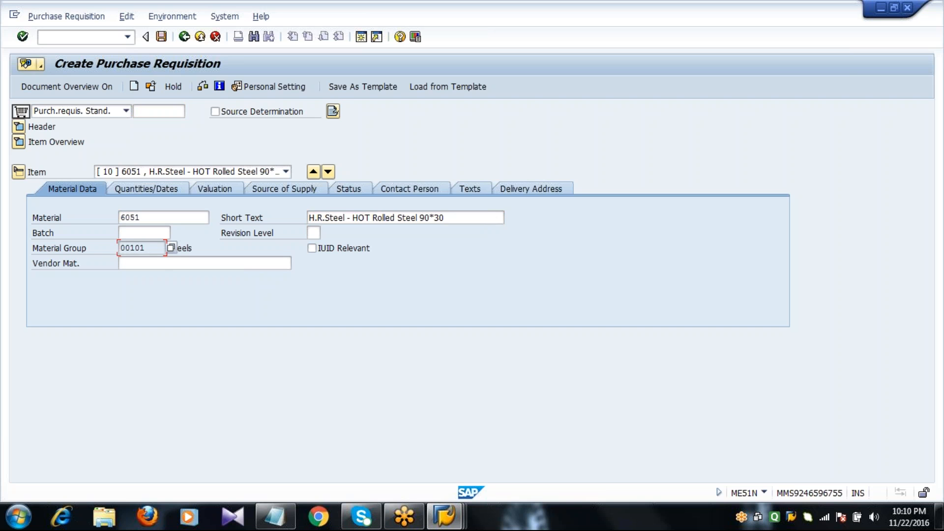
{"action": "left_click", "coordinate": [143, 230]}
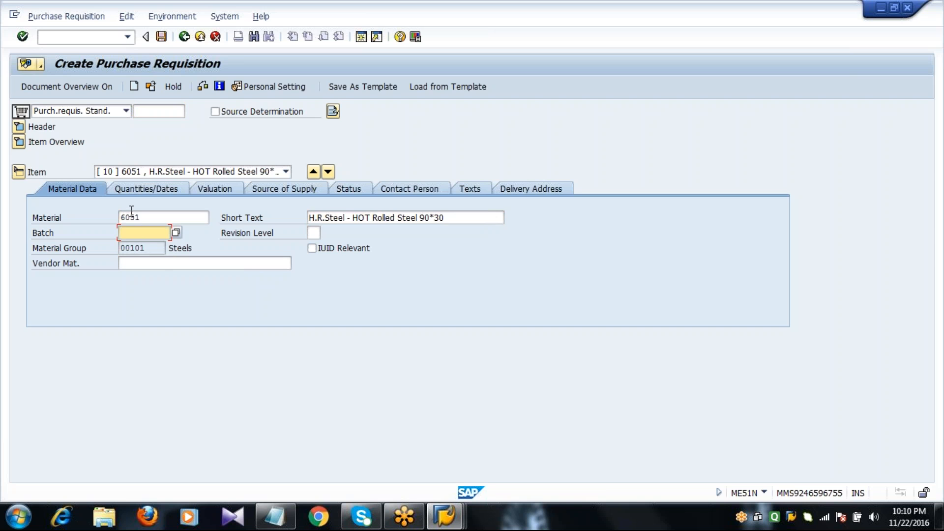
Examine item 10's quantities and dates, including the requested quantity, delivery date, planned delivery time and closed indicator
{"action": "left_click", "coordinate": [136, 191]}
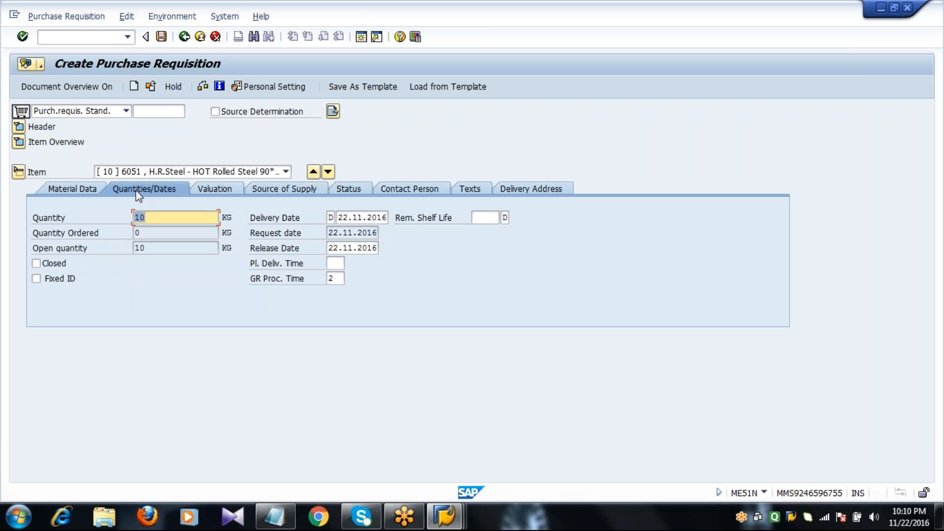
{"action": "left_click", "coordinate": [169, 221]}
{"action": "left_click", "coordinate": [366, 218]}
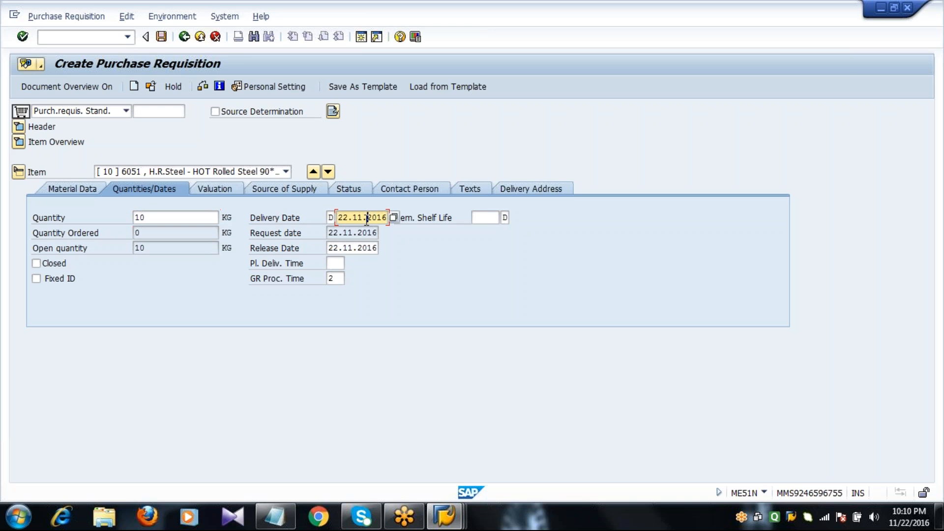
{"action": "key", "text": "Down"}
{"action": "key", "text": "Down"}
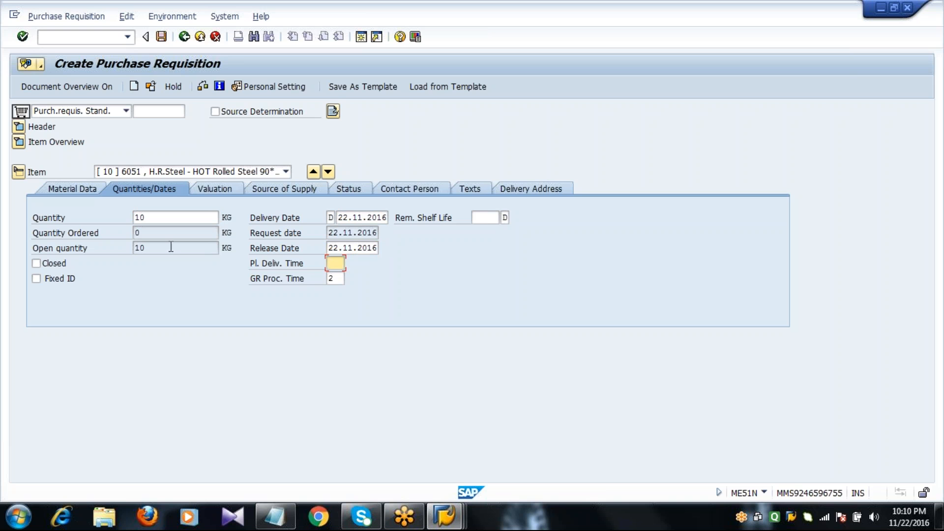
{"action": "left_click", "coordinate": [52, 267]}
Examine item 10's valuation price and price unit, switching its invoice receipt indicator off and back on
{"action": "left_click", "coordinate": [213, 190]}
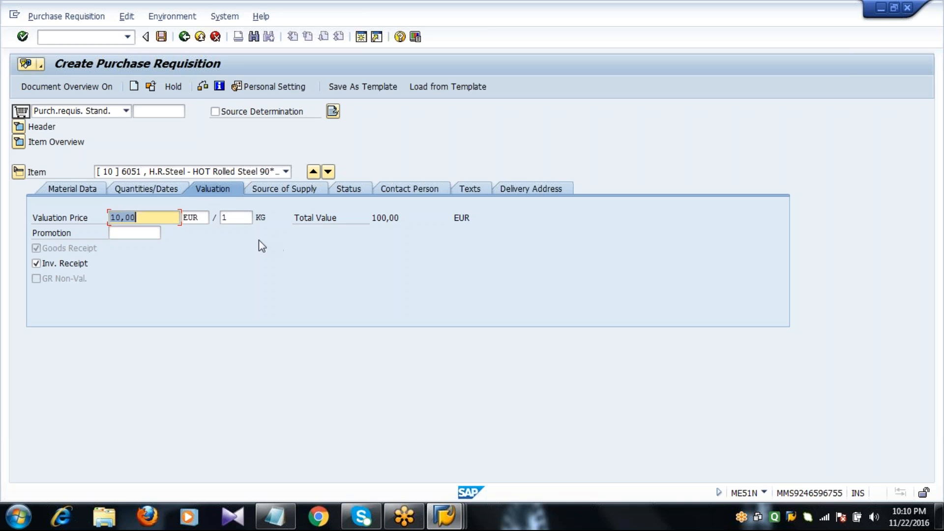
{"action": "left_click", "coordinate": [237, 218]}
{"action": "left_click", "coordinate": [158, 220]}
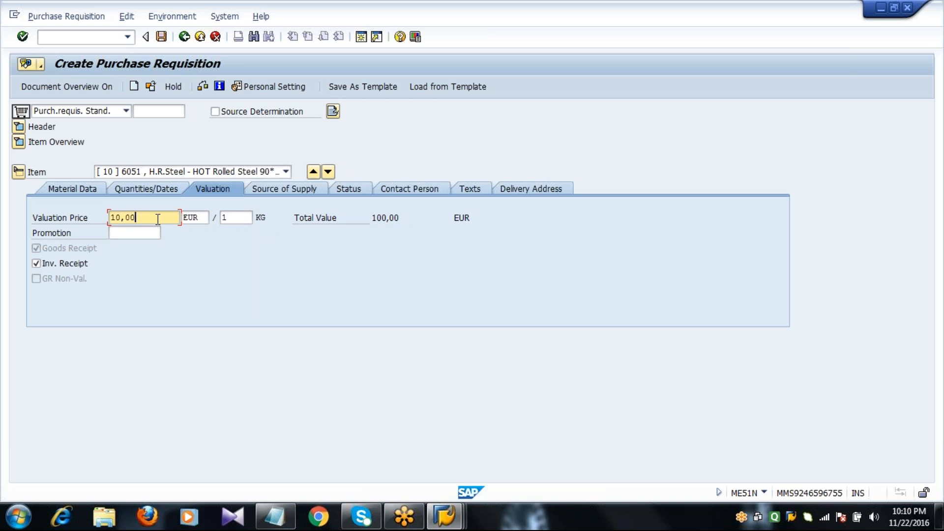
{"action": "left_click", "coordinate": [61, 266]}
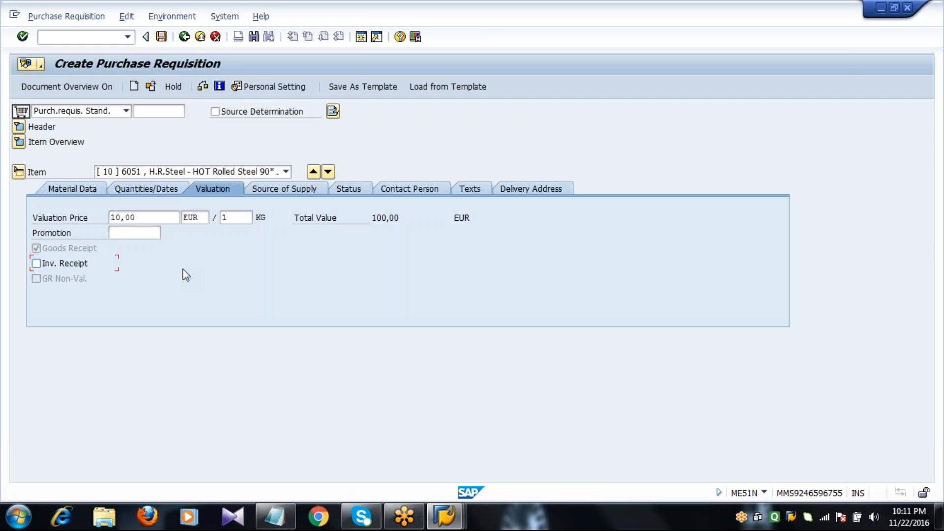
{"action": "left_click", "coordinate": [65, 266]}
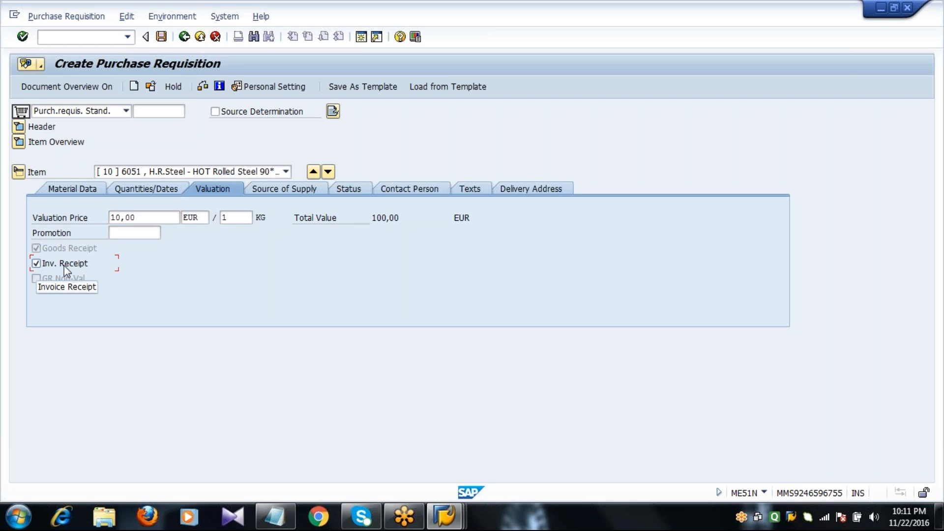
Examine item 10's source of supply data, including the desired vendor, info record and fixed vendor fields
{"action": "left_click", "coordinate": [282, 187]}
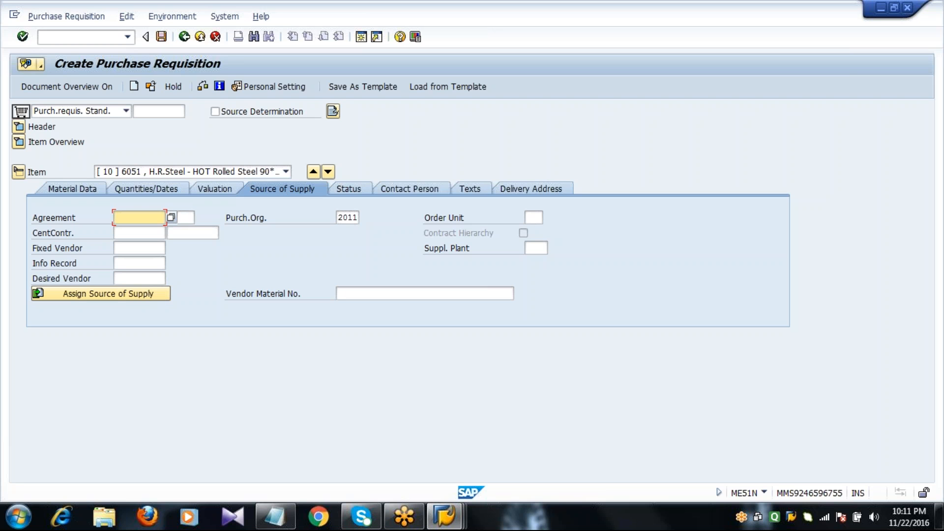
{"action": "left_click", "coordinate": [136, 279]}
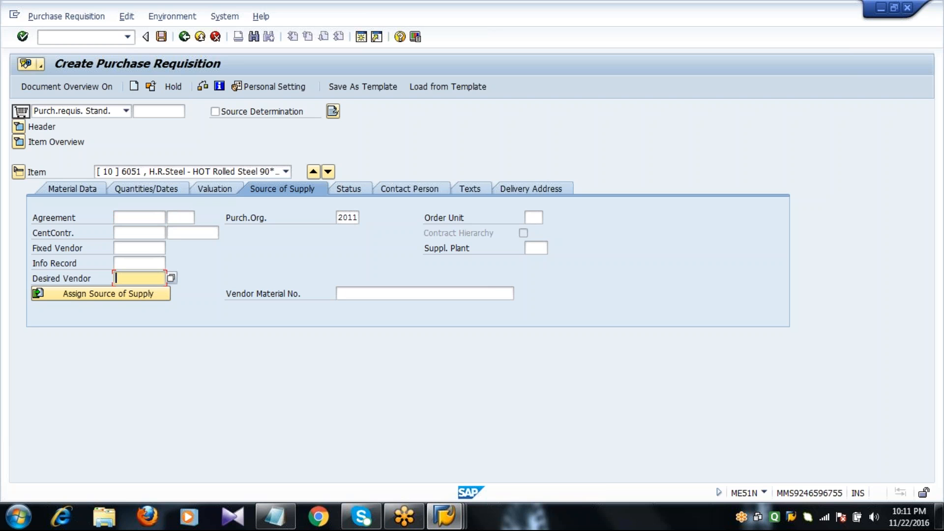
{"action": "key", "text": "Up"}
{"action": "key", "text": "Up"}
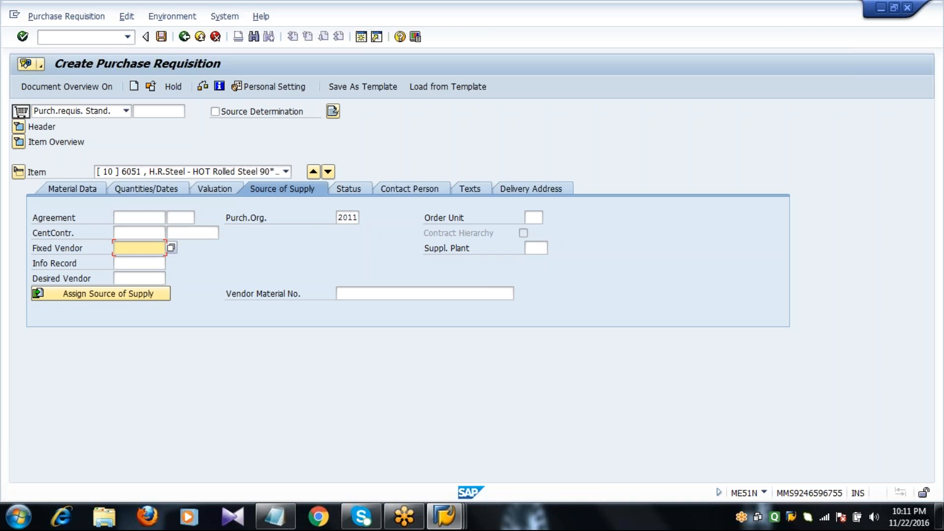
Set item 10's block indicator to Blocked by Requester in its status data
{"action": "left_click", "coordinate": [356, 191]}
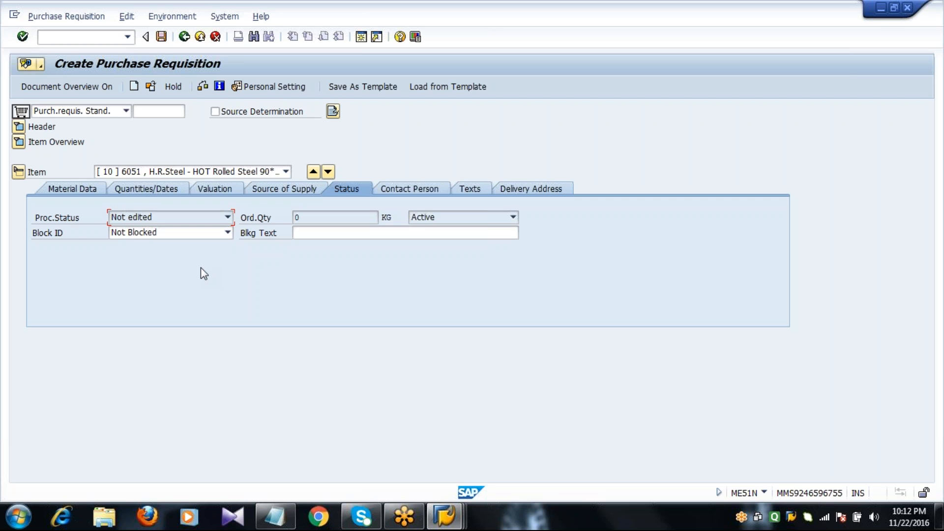
{"action": "left_click", "coordinate": [47, 234]}
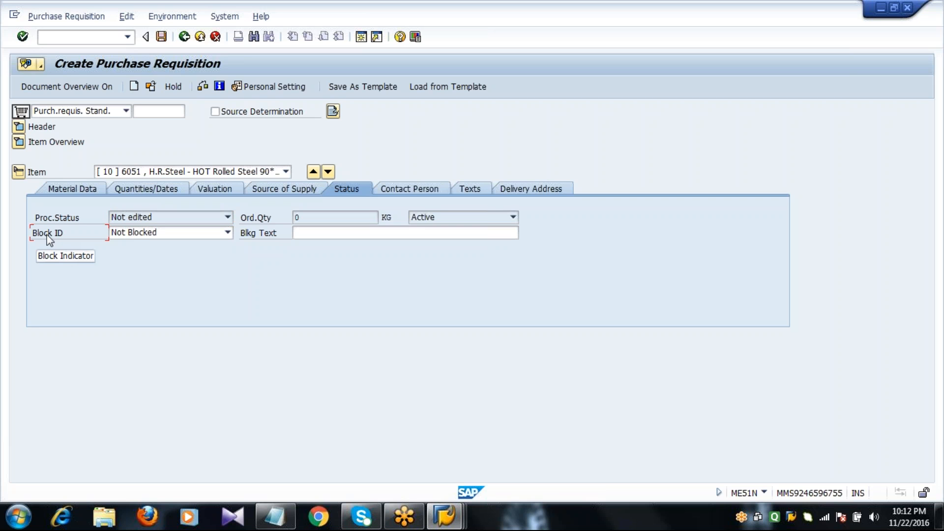
{"action": "left_click", "coordinate": [227, 232]}
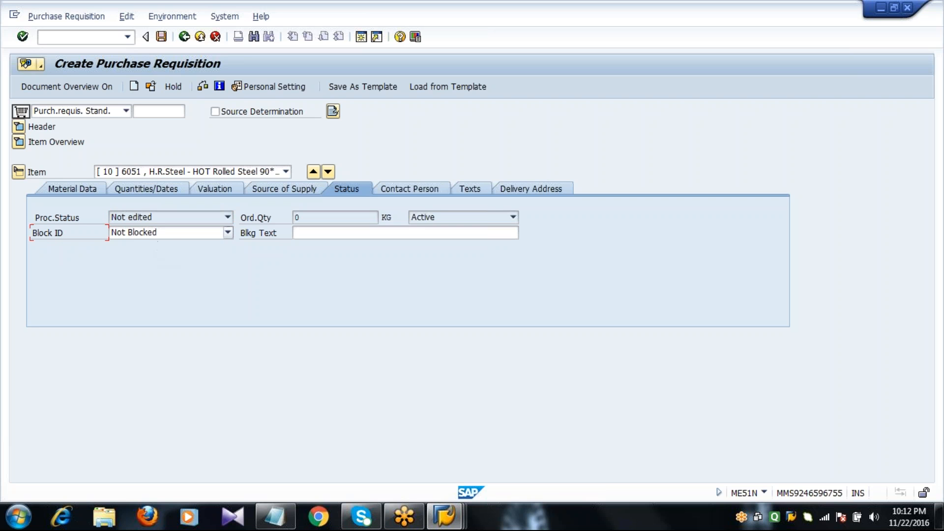
{"action": "left_click", "coordinate": [148, 248]}
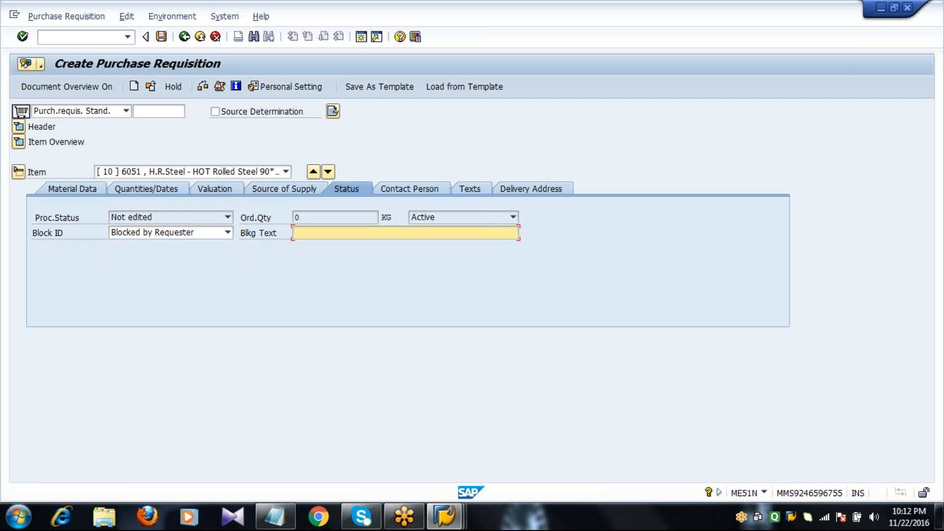
{"action": "left_click", "coordinate": [57, 235]}
Reset item 10's block indicator to Not Blocked
{"action": "left_click", "coordinate": [227, 232]}
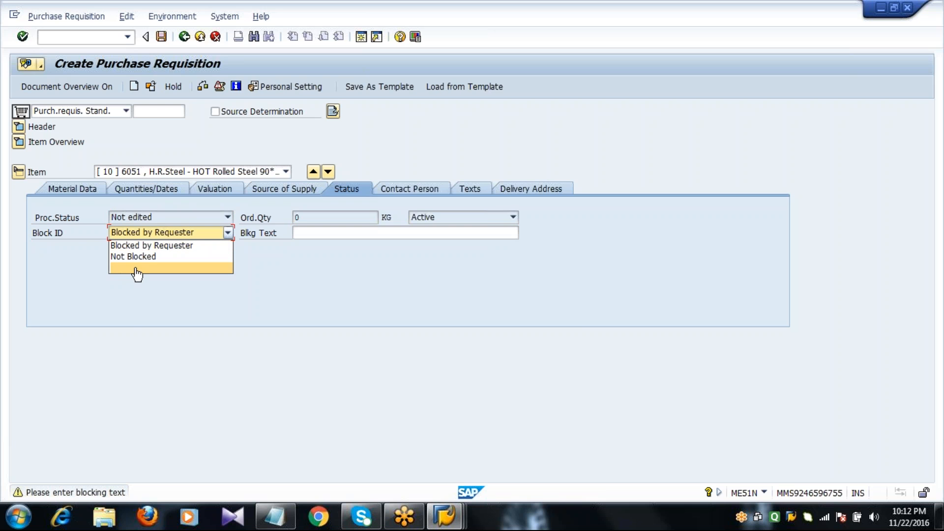
{"action": "left_click", "coordinate": [135, 268]}
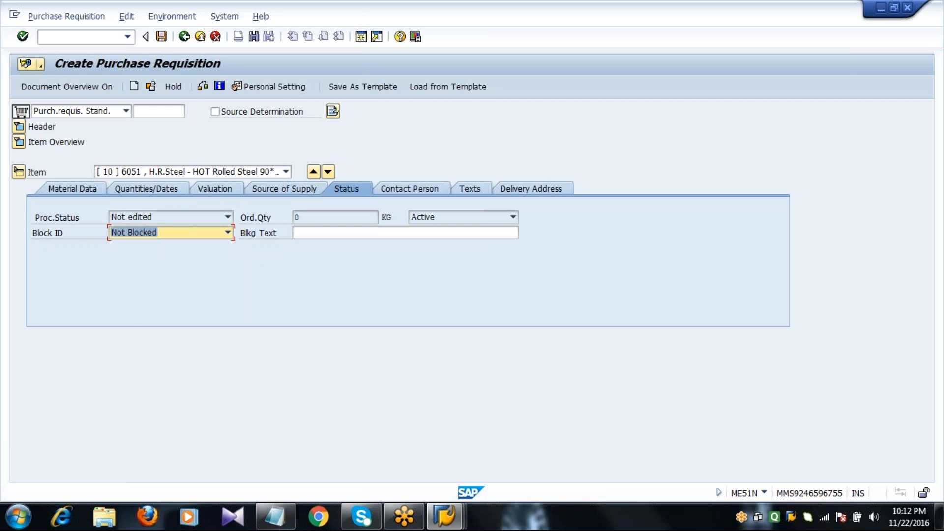
{"action": "left_click", "coordinate": [228, 232]}
{"action": "left_click", "coordinate": [141, 272]}
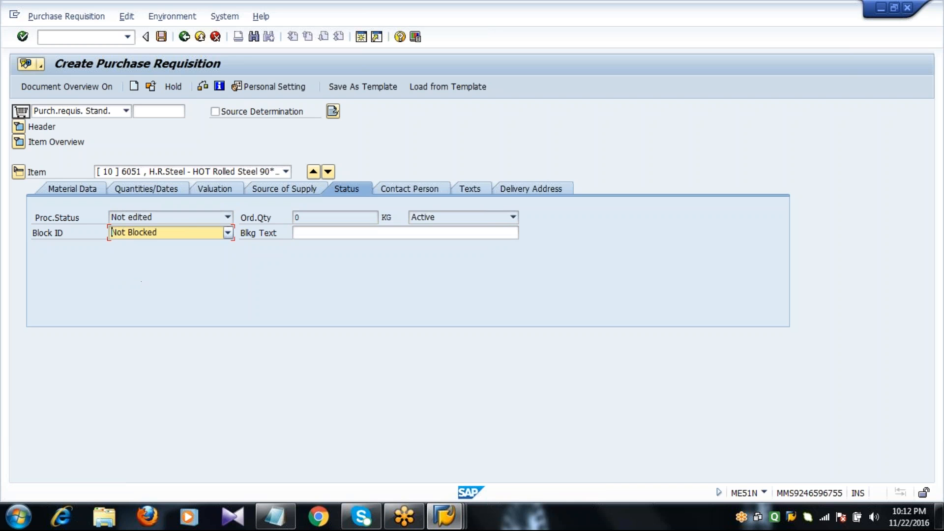
{"action": "left_click", "coordinate": [58, 235]}
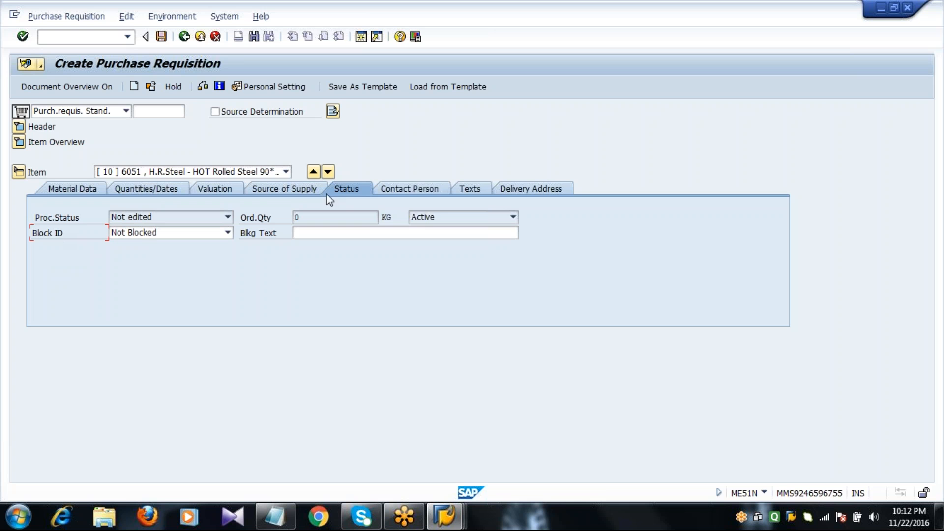
Examine item 10's contact person data, including the requisitioner, creation indicator and MRP controller
{"action": "left_click", "coordinate": [400, 192]}
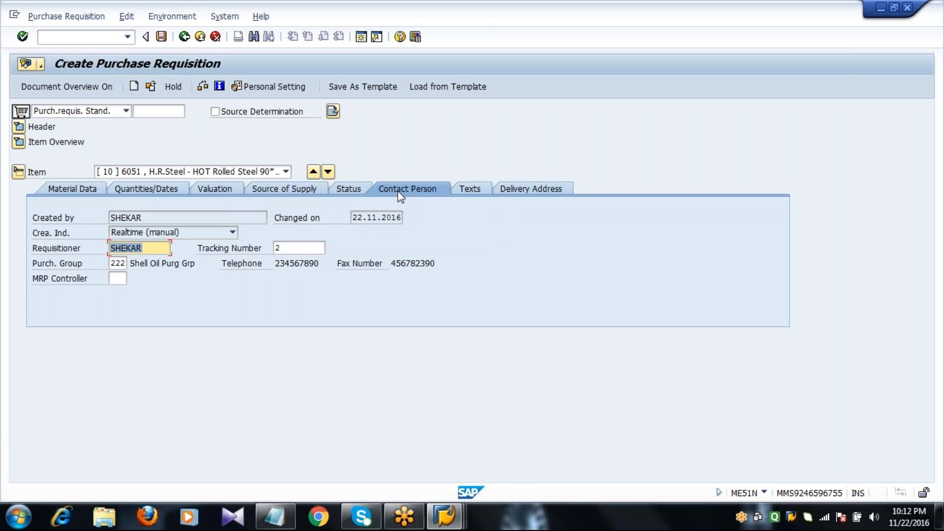
{"action": "left_click", "coordinate": [158, 248]}
{"action": "left_click", "coordinate": [60, 232]}
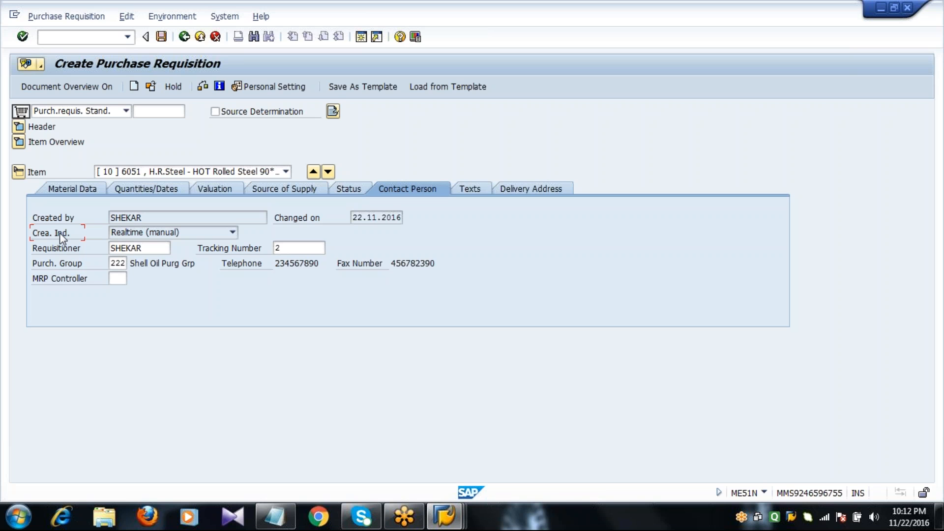
{"action": "left_click", "coordinate": [123, 279]}
{"action": "left_click", "coordinate": [76, 284]}
{"action": "left_click", "coordinate": [116, 279]}
Enter "NEEDFUL PACKING AND SHIPPING REQUIRED FOR THE MATERIALS AND GOODS" as item 10's item text
{"action": "left_click", "coordinate": [464, 193]}
{"action": "left_click", "coordinate": [421, 268]}
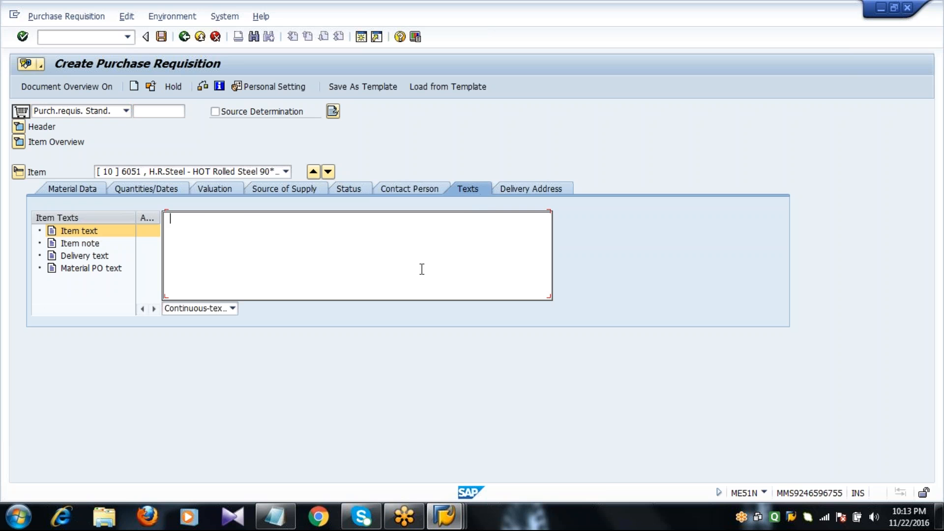
{"action": "type", "text": "NEEDFUL PACKING AND SHIPPING REQUIRED FOR THE MATERIALS AND GOODS"}
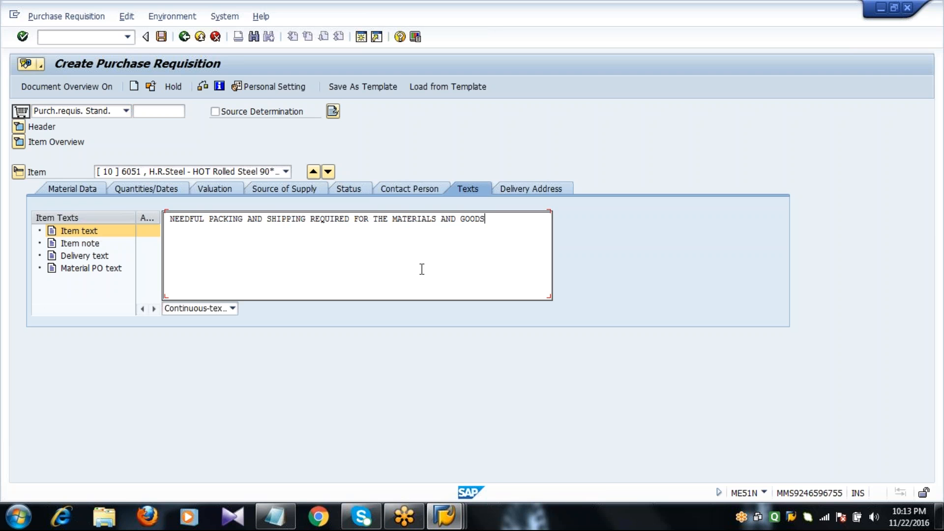
Review item 10's delivery address and show the header and item overview sections in place of the item detail
{"action": "left_click", "coordinate": [533, 188]}
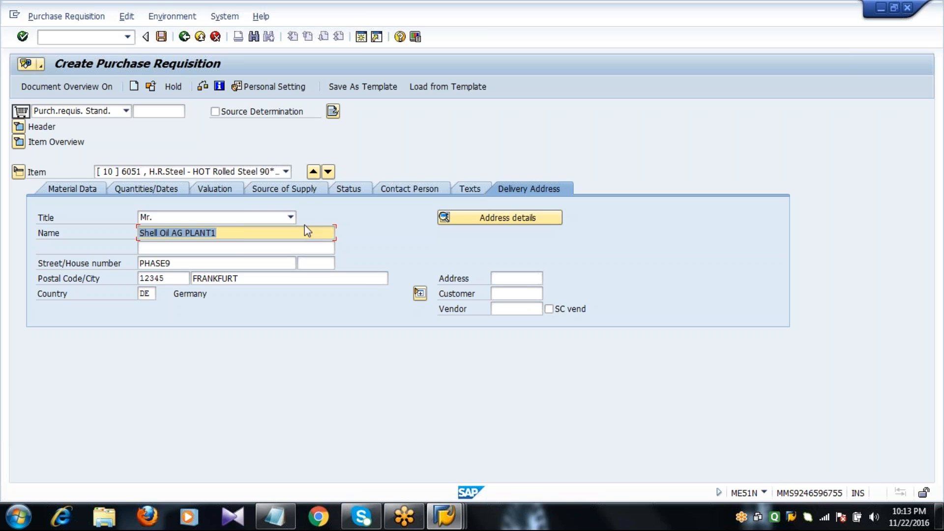
{"action": "left_click", "coordinate": [18, 172]}
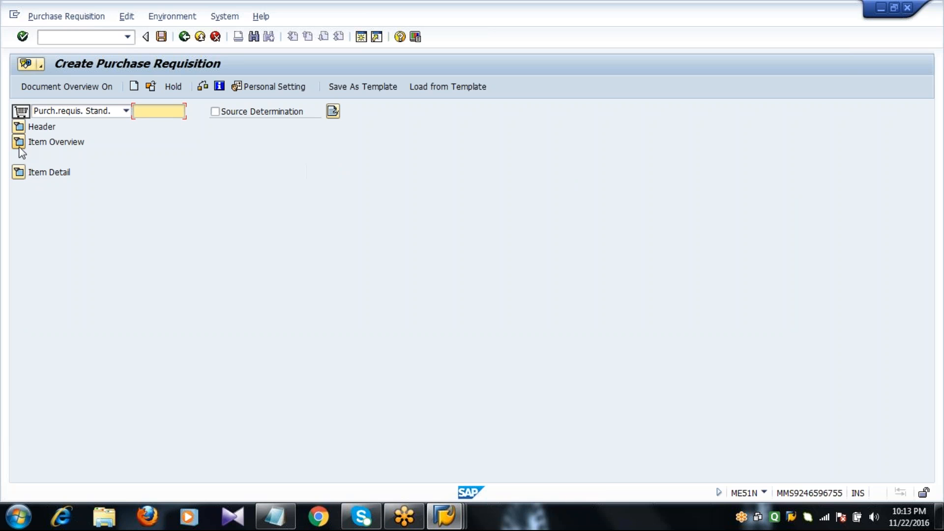
{"action": "left_click", "coordinate": [19, 143]}
{"action": "left_click", "coordinate": [19, 126]}
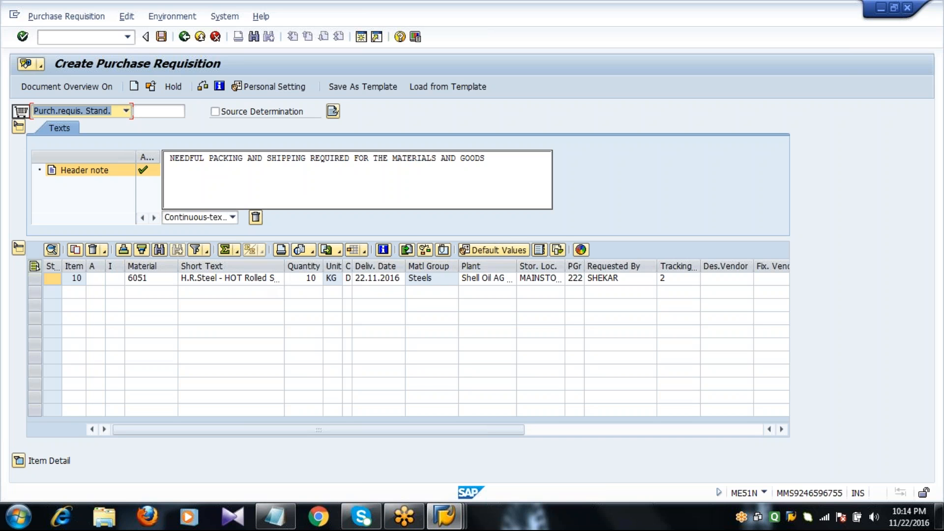
Check the requisition, repeat the check with item 10's quantity cleared, and recheck it with the quantity restored to 10
{"action": "left_click", "coordinate": [203, 86]}
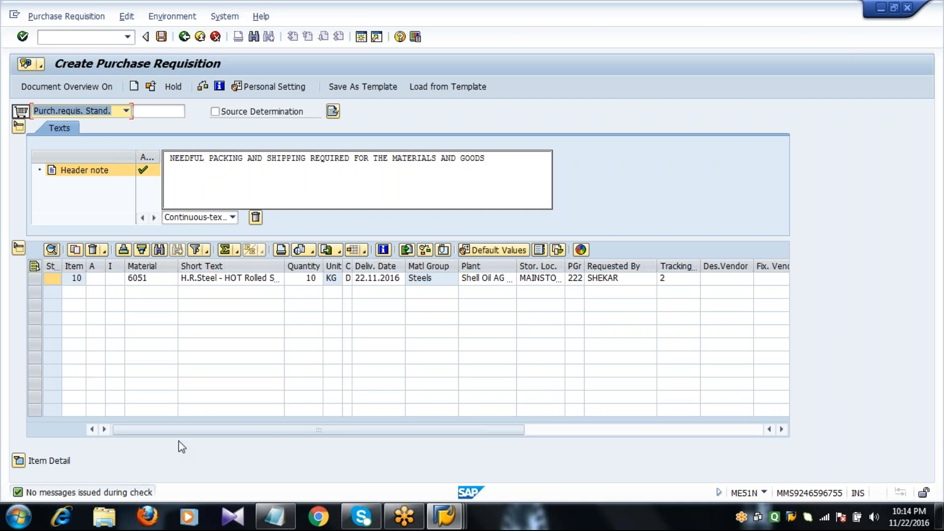
{"action": "left_click", "coordinate": [312, 278]}
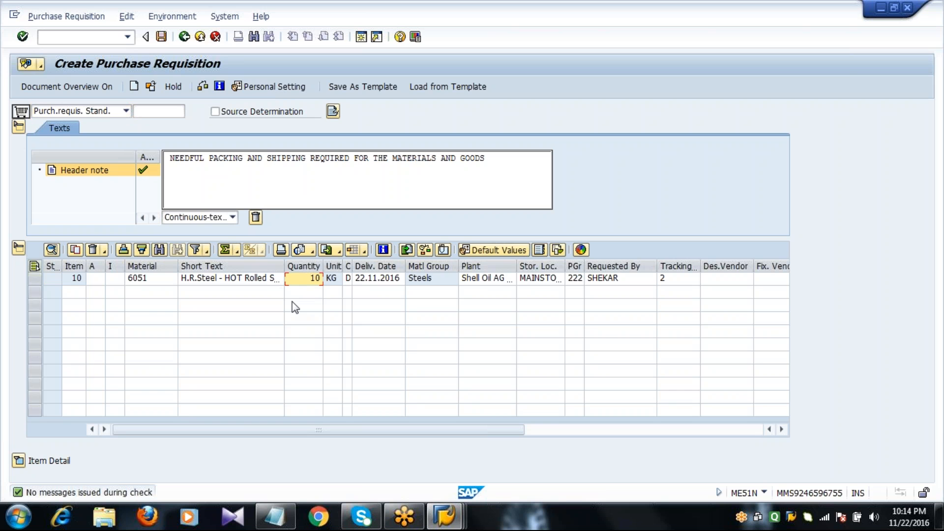
{"action": "key", "text": "Delete"}
{"action": "key", "text": "Delete"}
{"action": "left_click", "coordinate": [202, 86]}
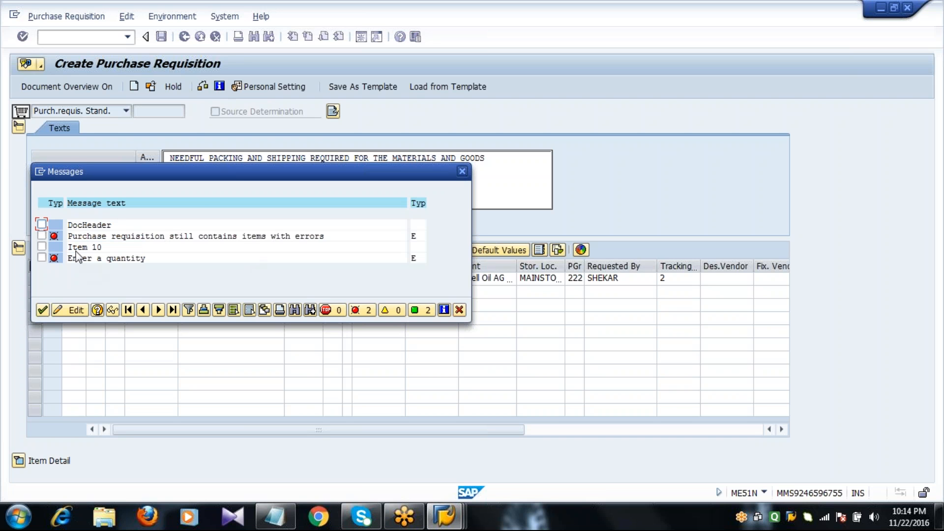
{"action": "left_click", "coordinate": [43, 311]}
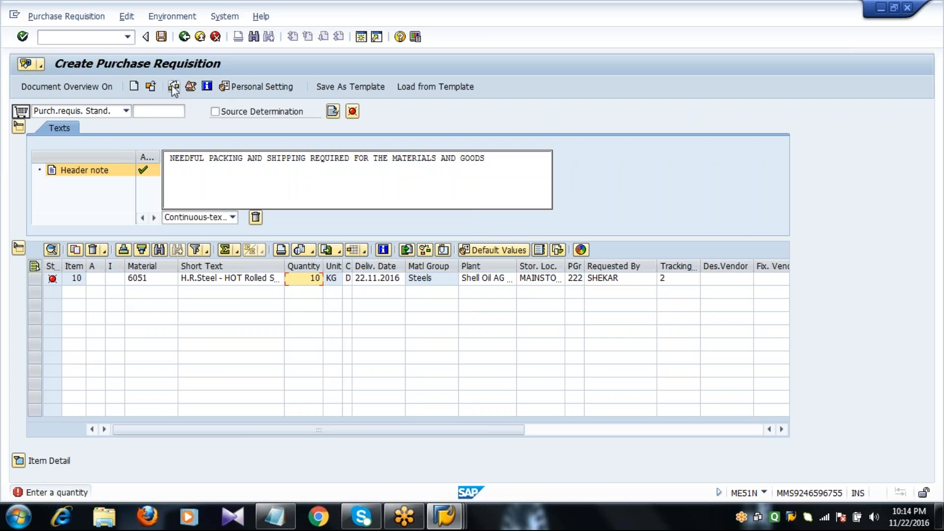
{"action": "key", "text": "Return"}
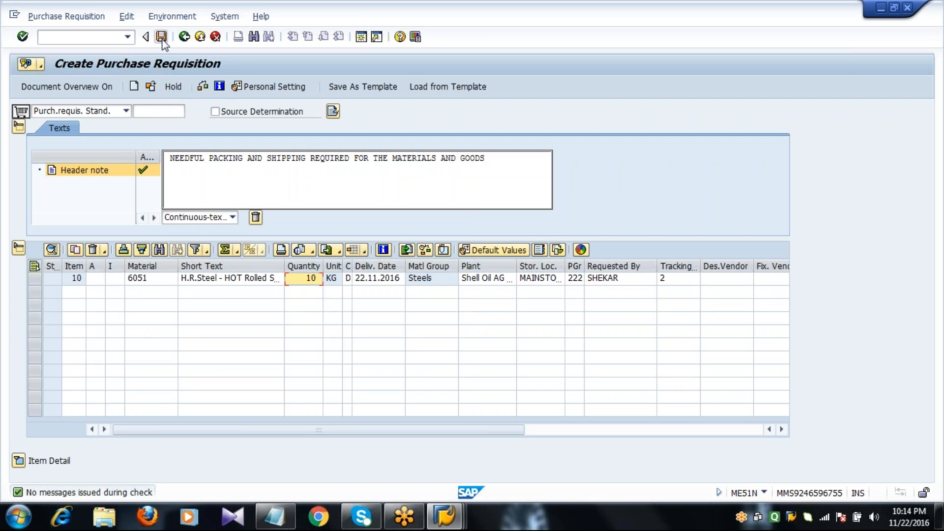
Save the purchase requisition and highlight the new requisition number in the creation message's details
{"action": "left_click", "coordinate": [162, 39]}
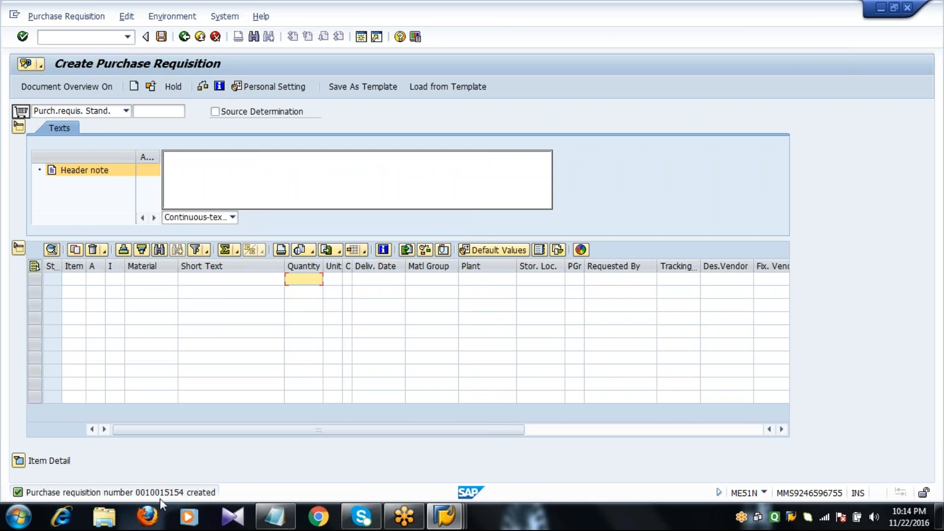
{"action": "double_click", "coordinate": [165, 494]}
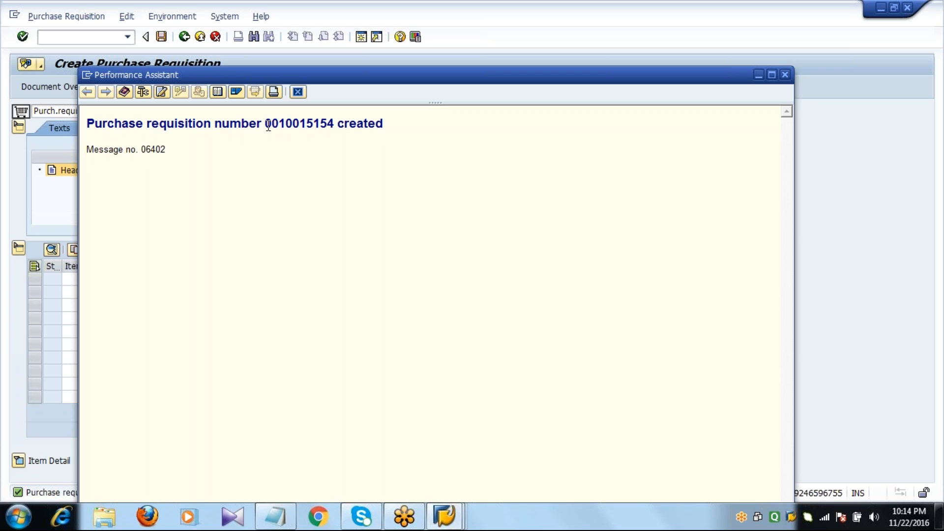
{"action": "left_click_drag", "start_coordinate": [268, 127], "coordinate": [332, 121]}
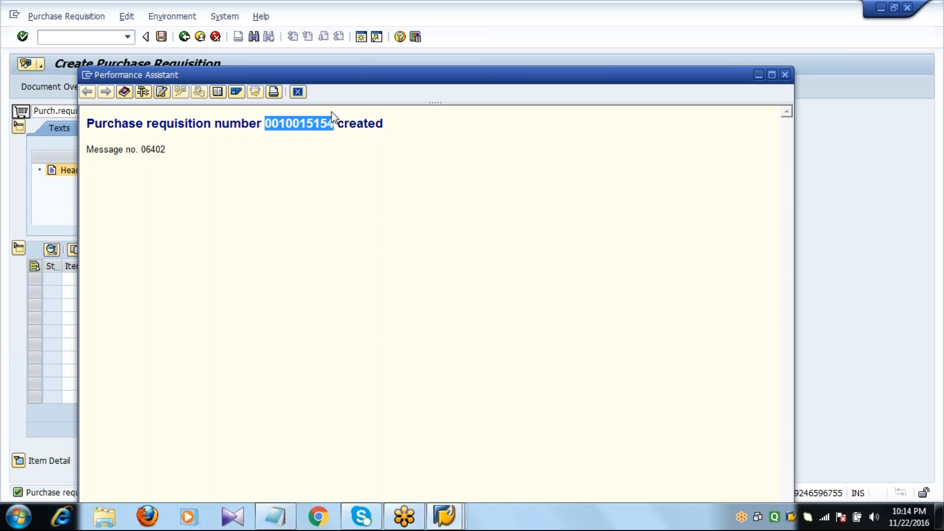
{"action": "left_click", "coordinate": [382, 228]}
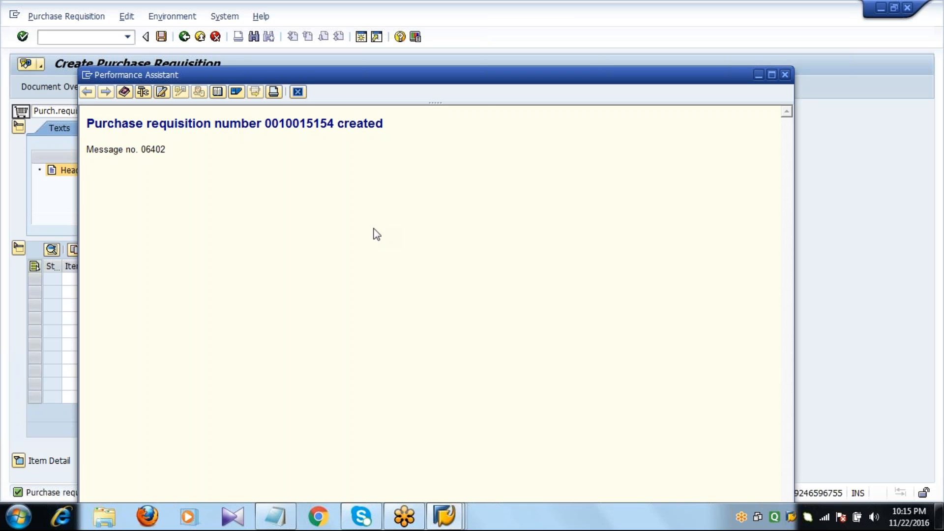
{"action": "left_click", "coordinate": [298, 92]}
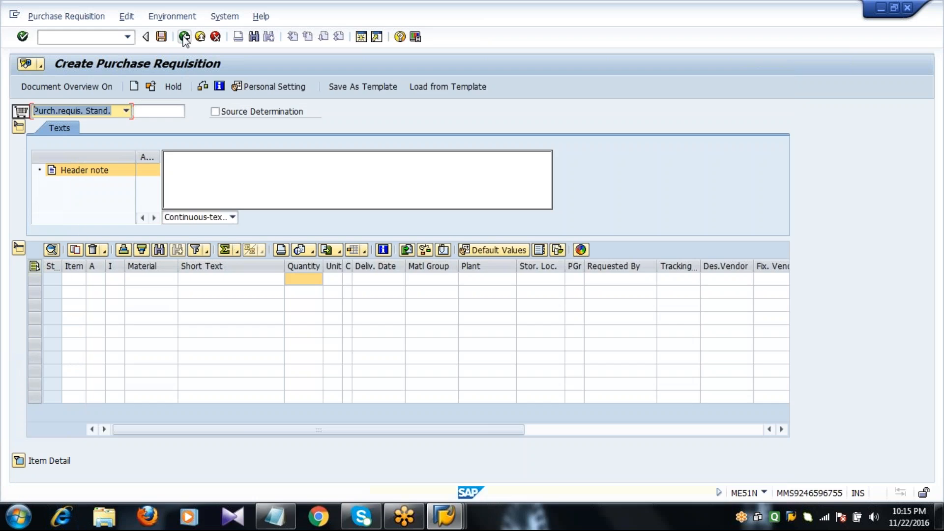
Leave the transaction, restart ME51N and switch on the document overview
{"action": "left_click", "coordinate": [184, 36]}
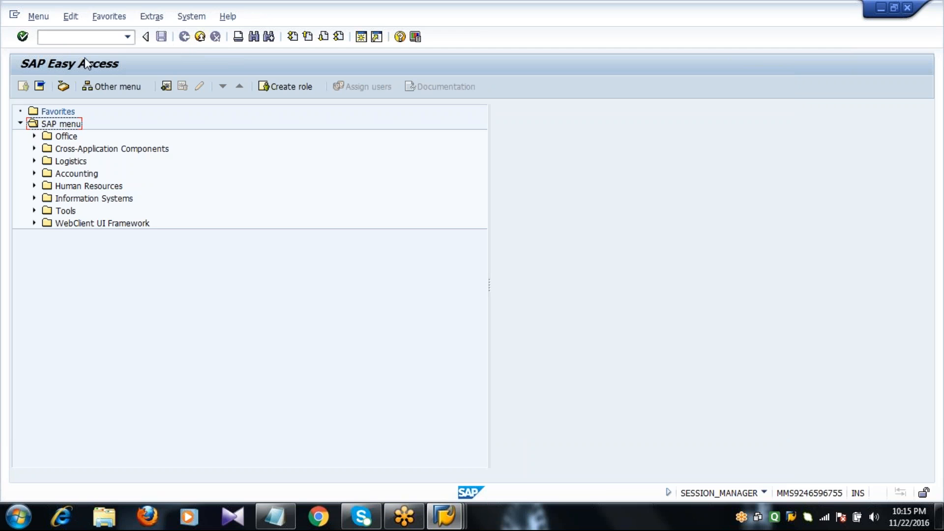
{"action": "left_click", "coordinate": [80, 36]}
{"action": "type", "text": "ME51N"}
{"action": "key", "text": "Return"}
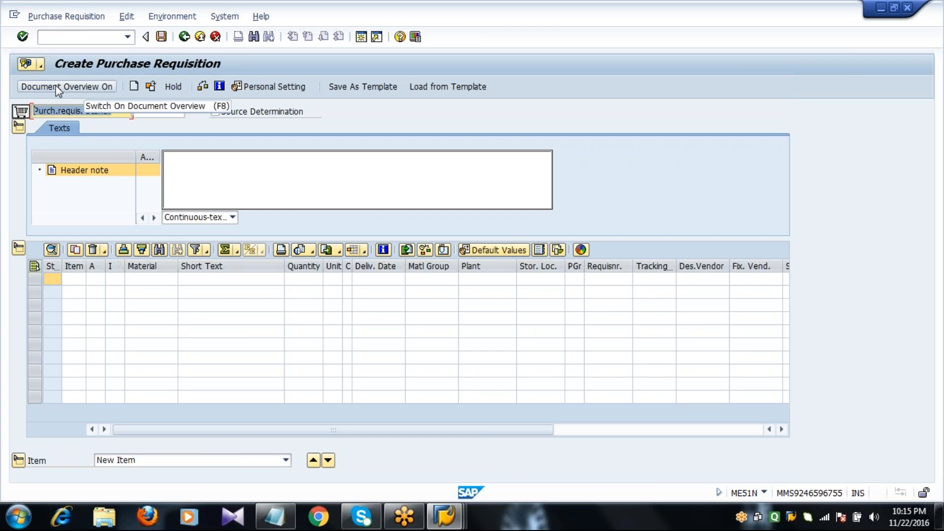
{"action": "left_click", "coordinate": [55, 85]}
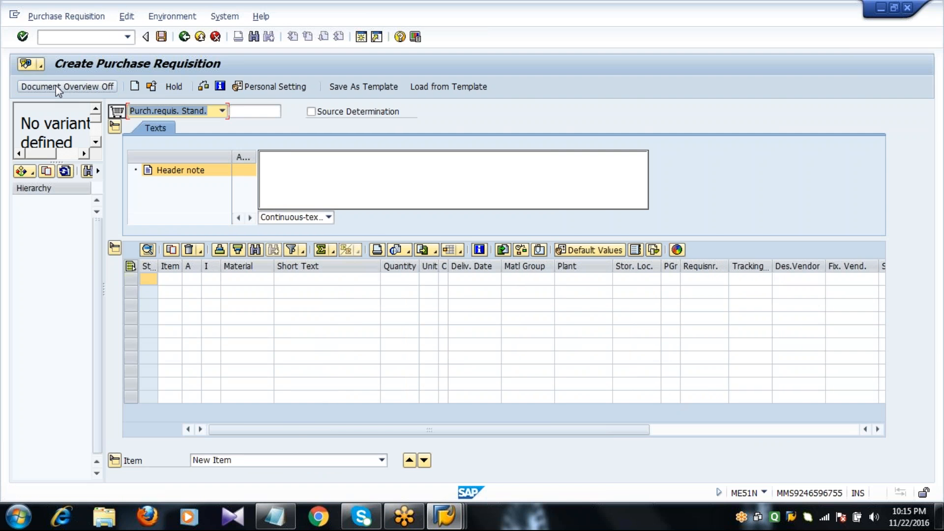
Open the Purchase Requisitions selection for the document overview and clear its Purchase Requisition Number criterion
{"action": "left_click", "coordinate": [29, 174]}
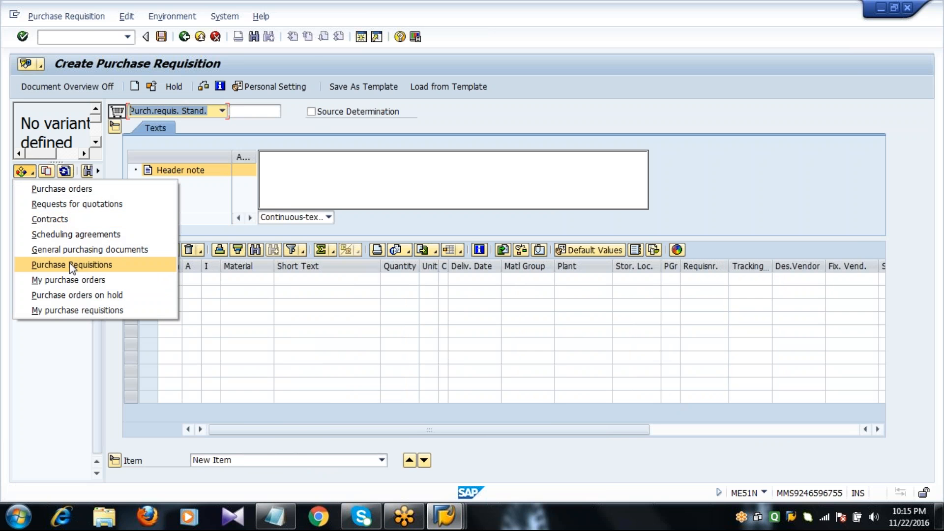
{"action": "left_click", "coordinate": [69, 262]}
{"action": "scroll", "coordinate": [185, 356], "scroll_direction": "down", "scroll_amount": 3}
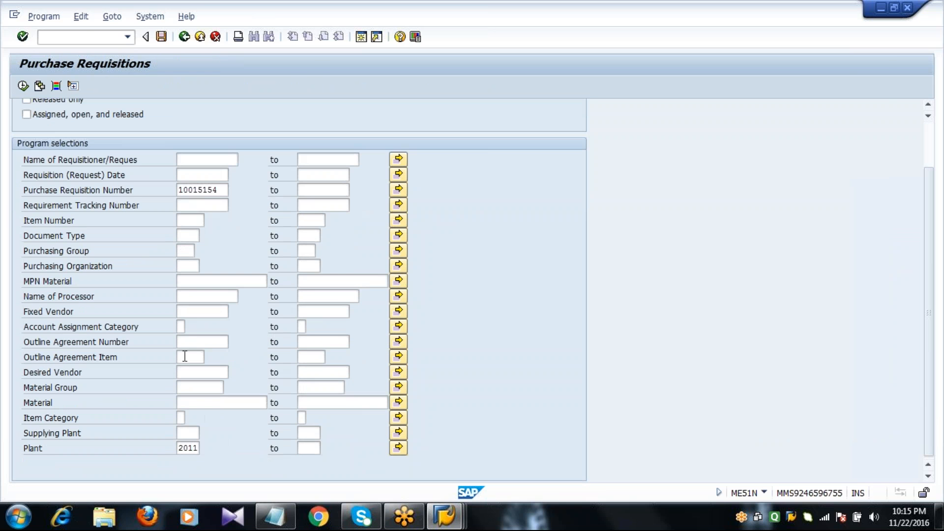
{"action": "left_click", "coordinate": [221, 190]}
{"action": "key", "text": "BackSpace"}
{"action": "key", "text": "BackSpace"}
{"action": "key", "text": "BackSpace"}
{"action": "key", "text": "BackSpace"}
{"action": "key", "text": "BackSpace"}
{"action": "key", "text": "BackSpace"}
{"action": "key", "text": "BackSpace"}
{"action": "key", "text": "BackSpace"}
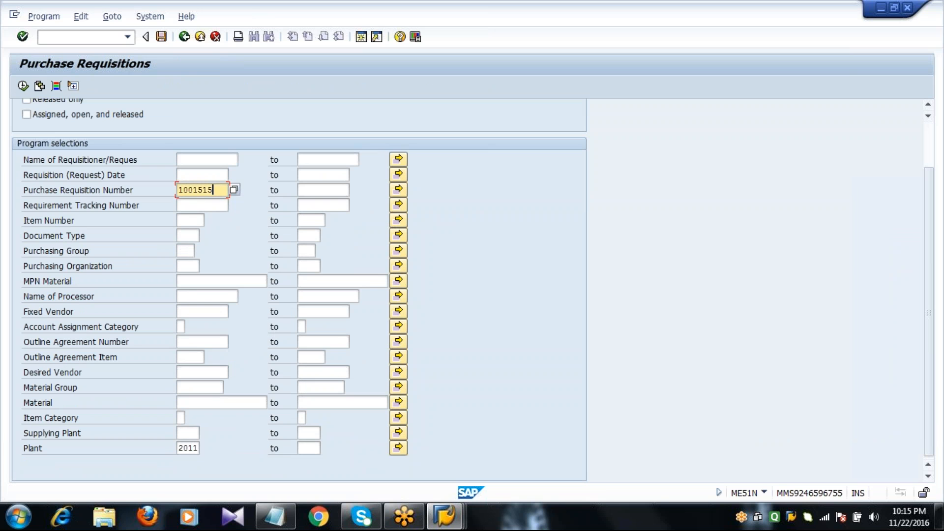
Set the material criterion to 6051, keeping plant 2011, and run the purchase requisition selection
{"action": "left_click", "coordinate": [181, 448]}
{"action": "left_click", "coordinate": [229, 403]}
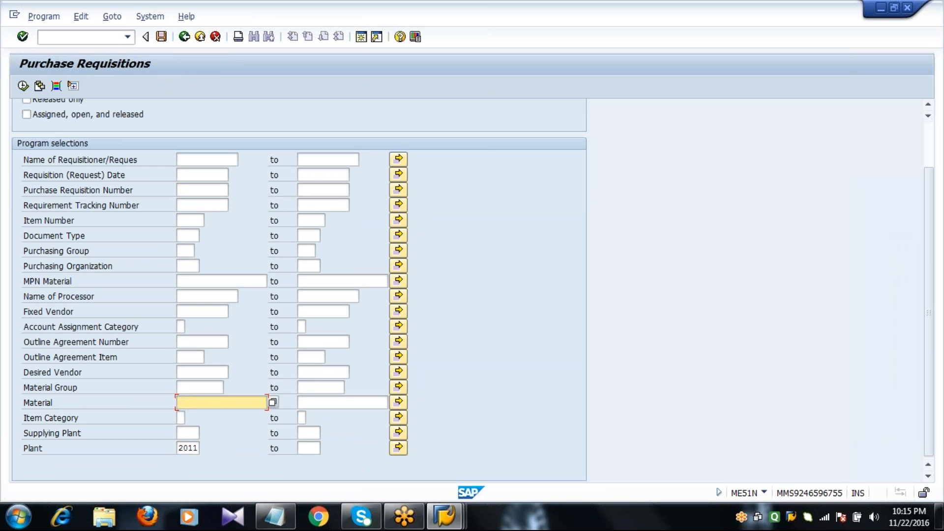
{"action": "type", "text": "6051"}
{"action": "left_click", "coordinate": [22, 86]}
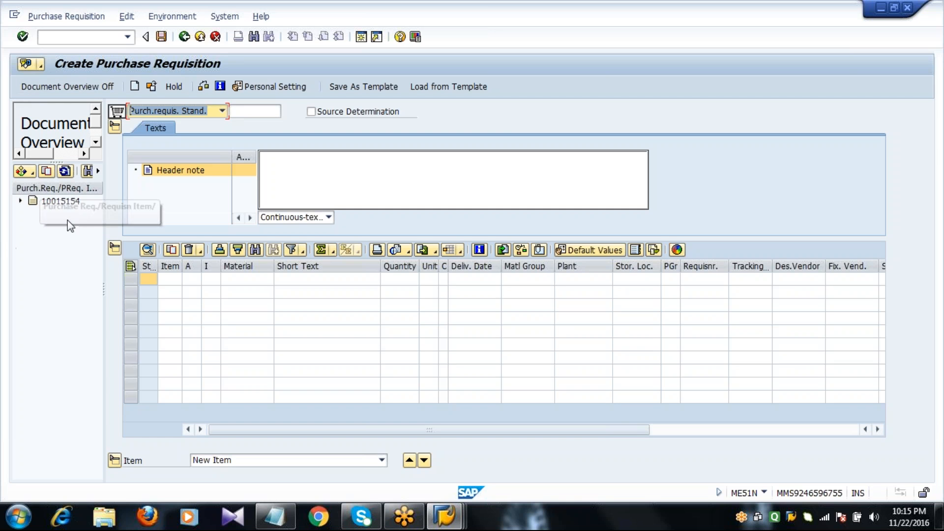
Copy the requisition listed in the document overview into the new requisition and collapse its header and item detail sections
{"action": "left_click", "coordinate": [66, 202]}
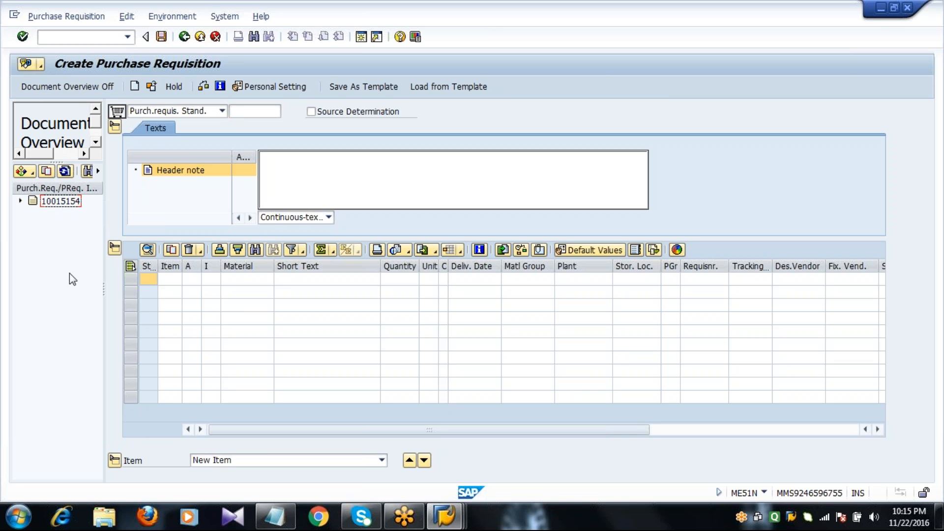
{"action": "left_click", "coordinate": [66, 202]}
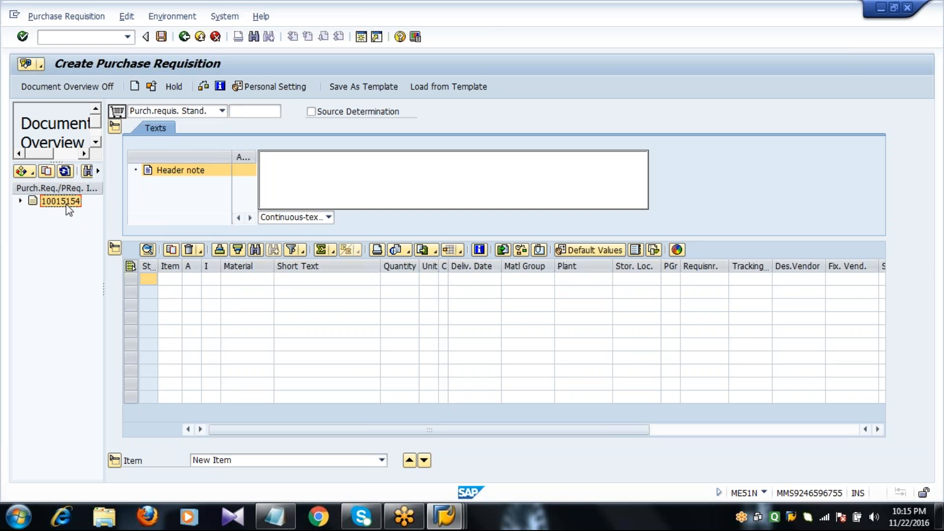
{"action": "left_click", "coordinate": [47, 170]}
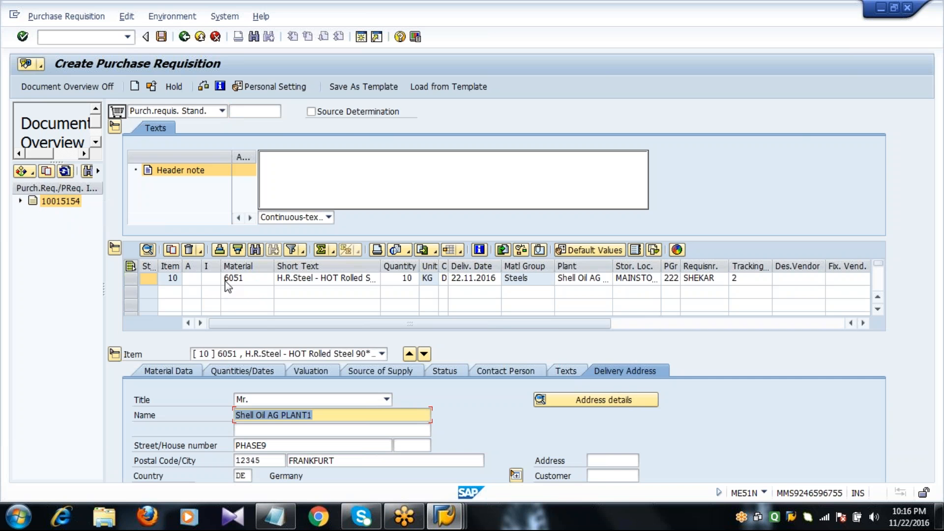
{"action": "left_click", "coordinate": [117, 129]}
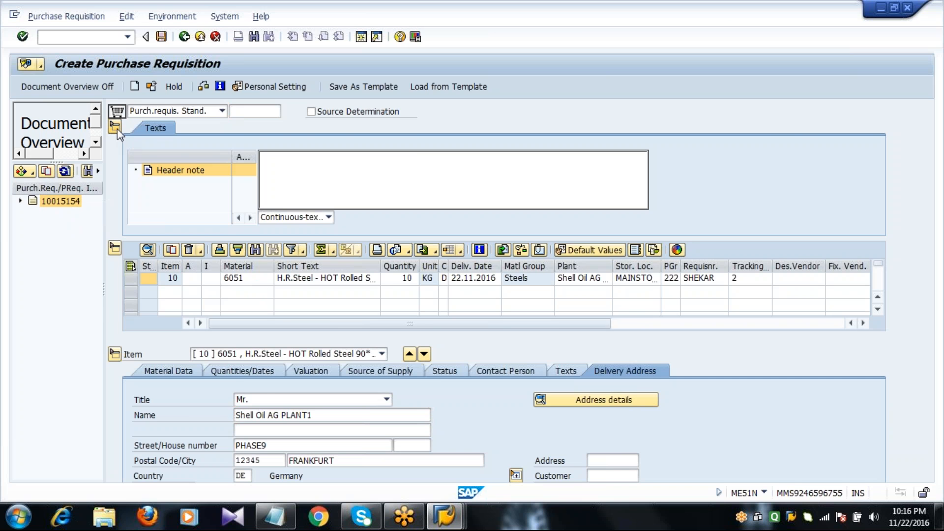
{"action": "left_click", "coordinate": [114, 309]}
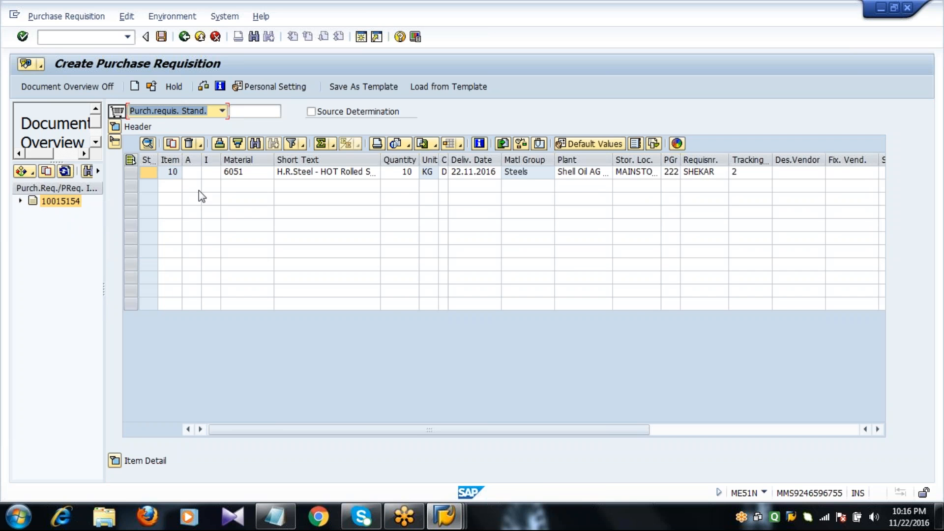
Copy the same requisition four more times as items 20 to 50, and save the new requisition before leaving the transaction
{"action": "left_click", "coordinate": [48, 171]}
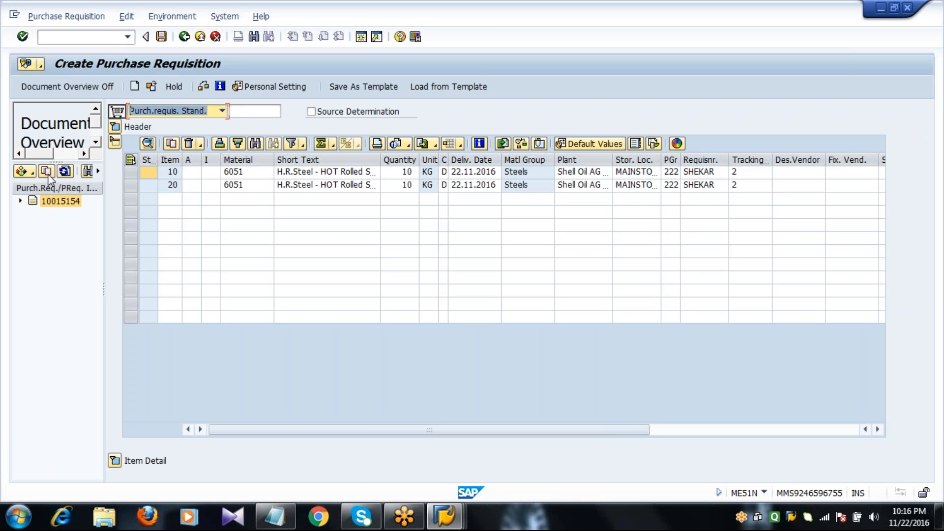
{"action": "left_click", "coordinate": [47, 172]}
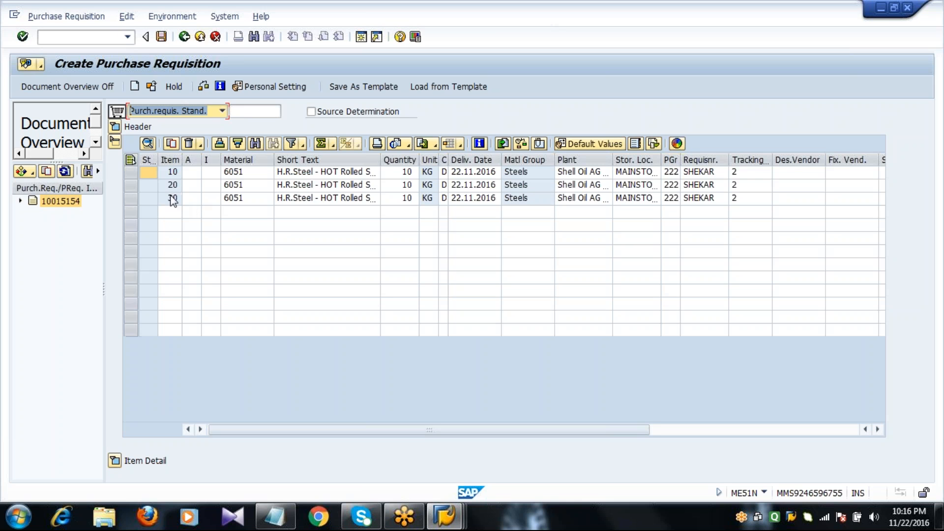
{"action": "left_click", "coordinate": [48, 172]}
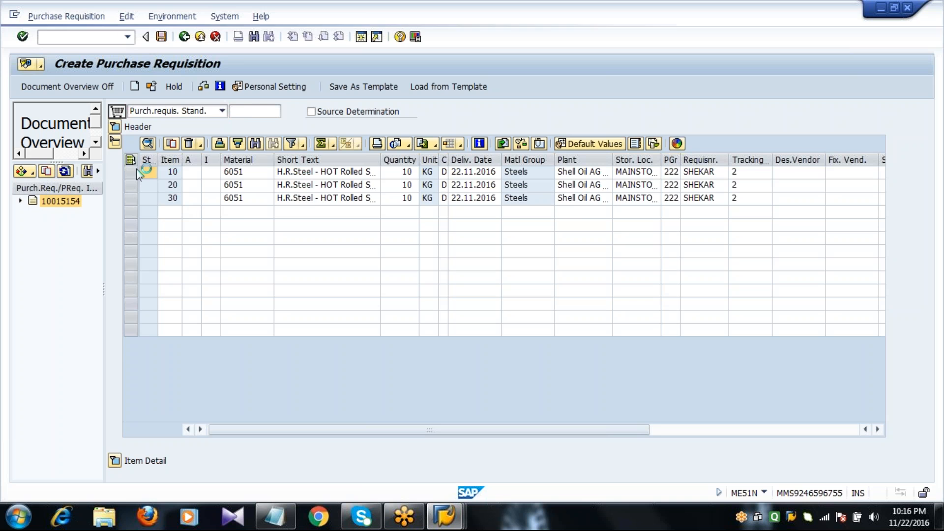
{"action": "left_click", "coordinate": [49, 172]}
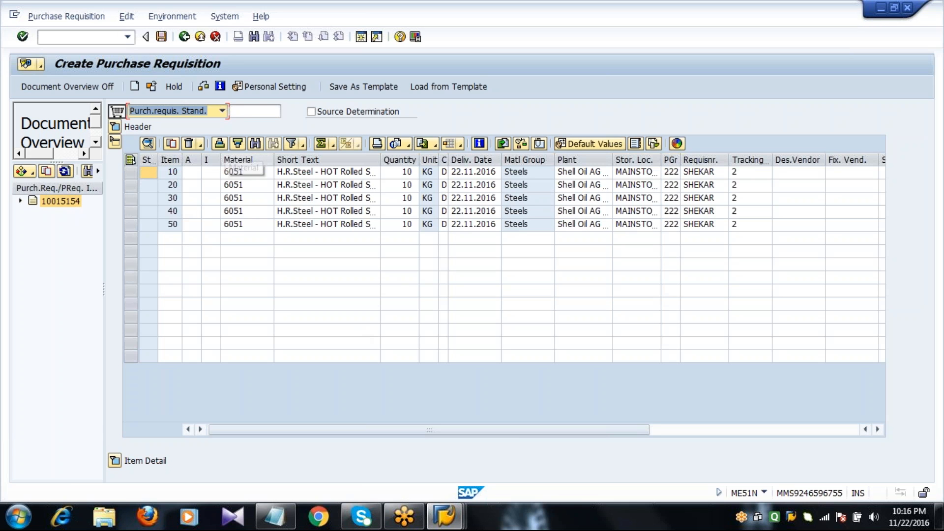
{"action": "left_click", "coordinate": [161, 37]}
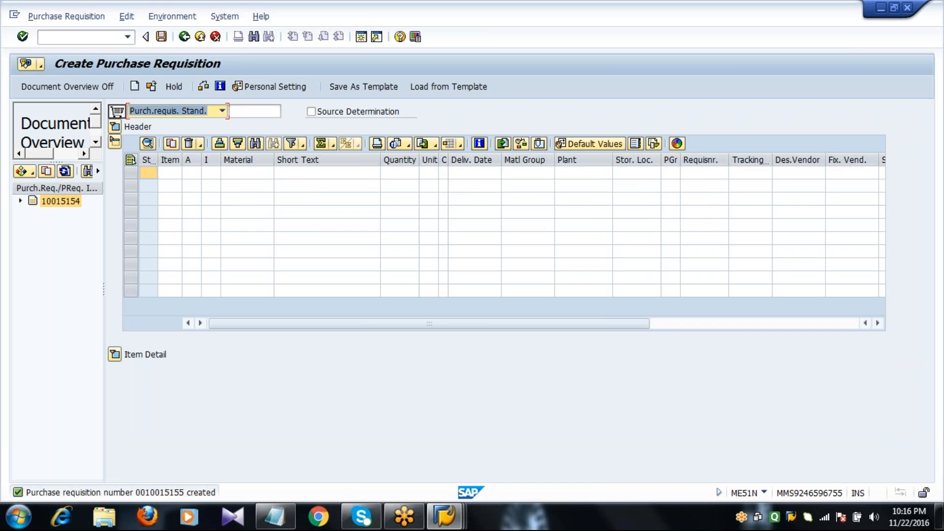
{"action": "left_click", "coordinate": [184, 36]}
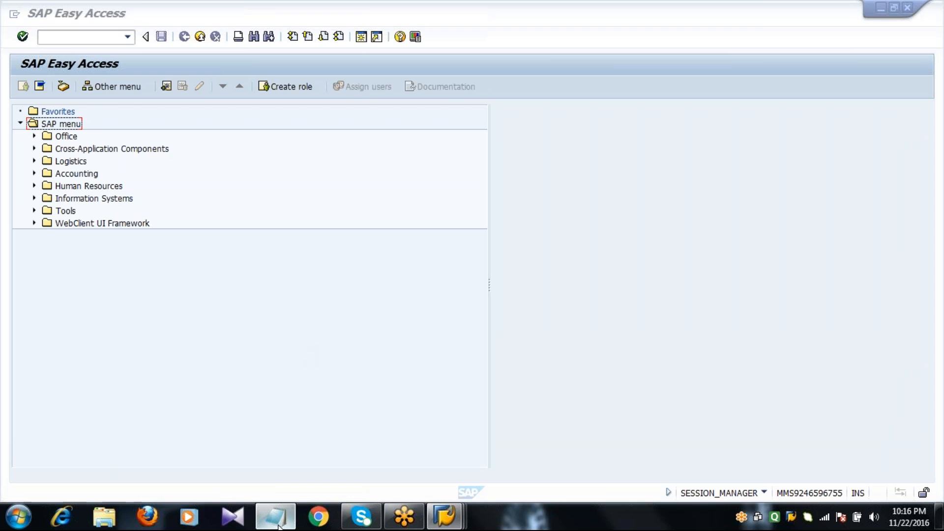
Switch to the MM - Part1 notes in Notepad and review the ME5A entry and the Request for Quotation heading
{"action": "left_click", "coordinate": [276, 516]}
{"action": "double_click", "coordinate": [121, 267]}
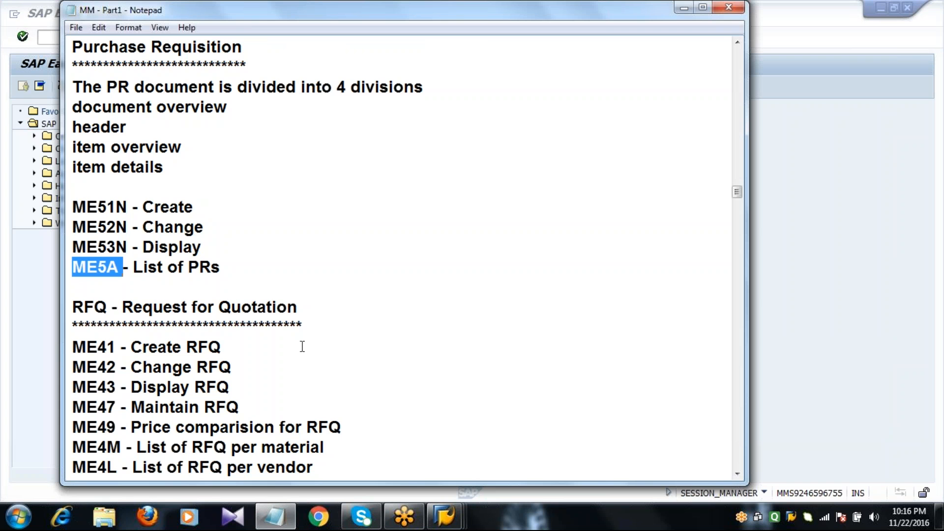
{"action": "double_click", "coordinate": [311, 324]}
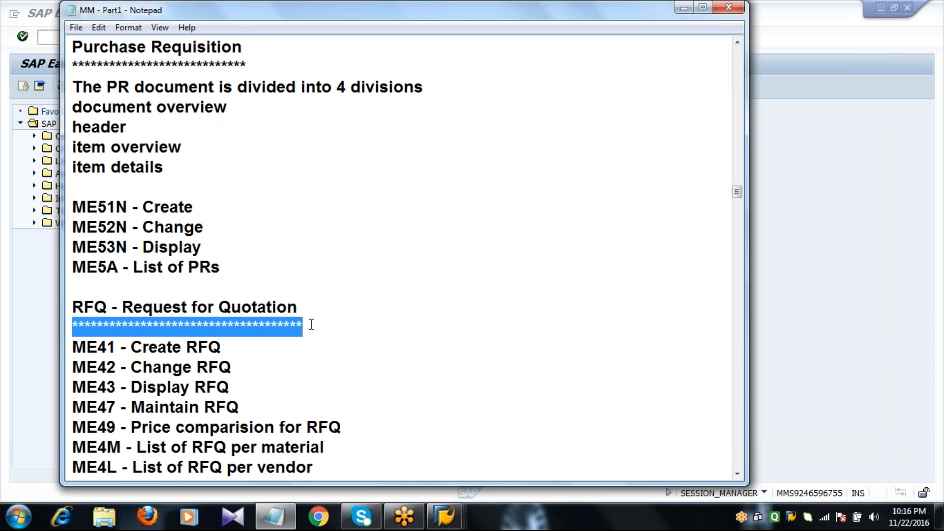
{"action": "left_click", "coordinate": [311, 324]}
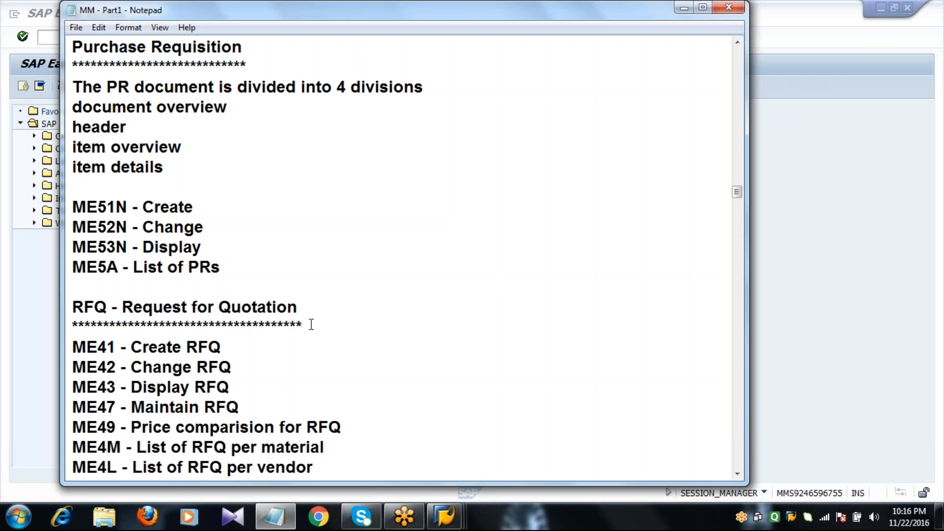